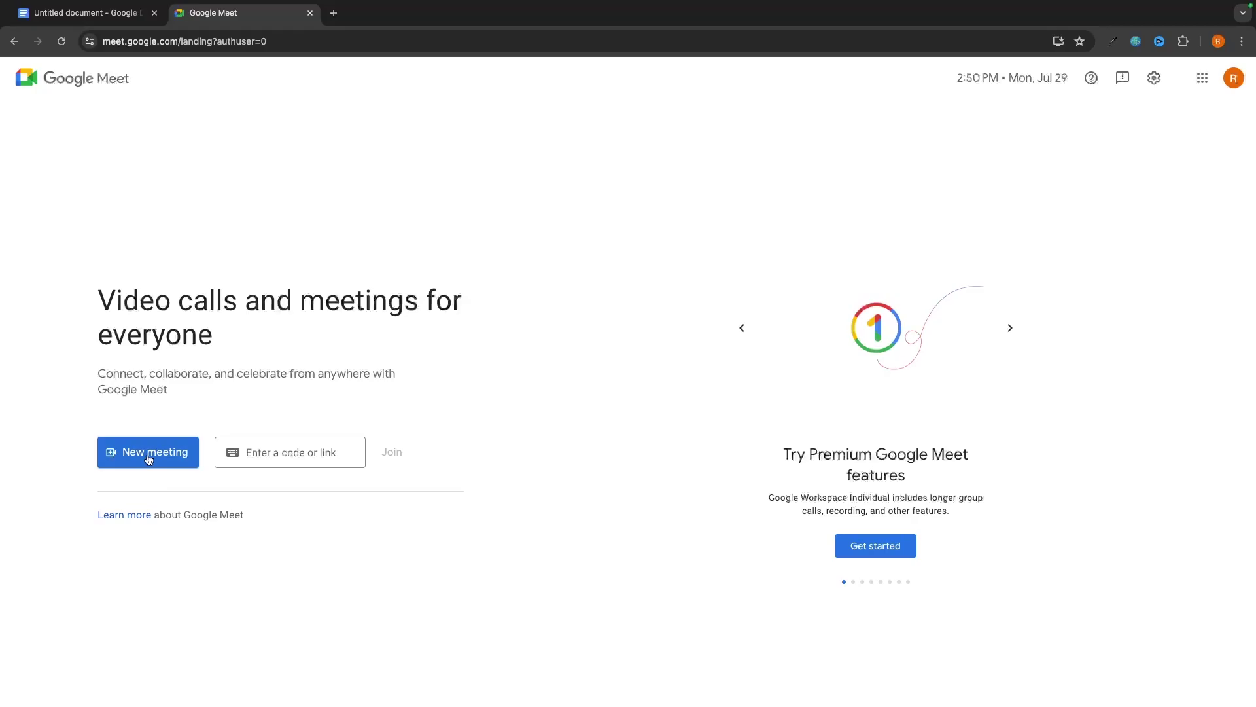
Step: Start a new meeting and open the caption language settings
click(149, 453)
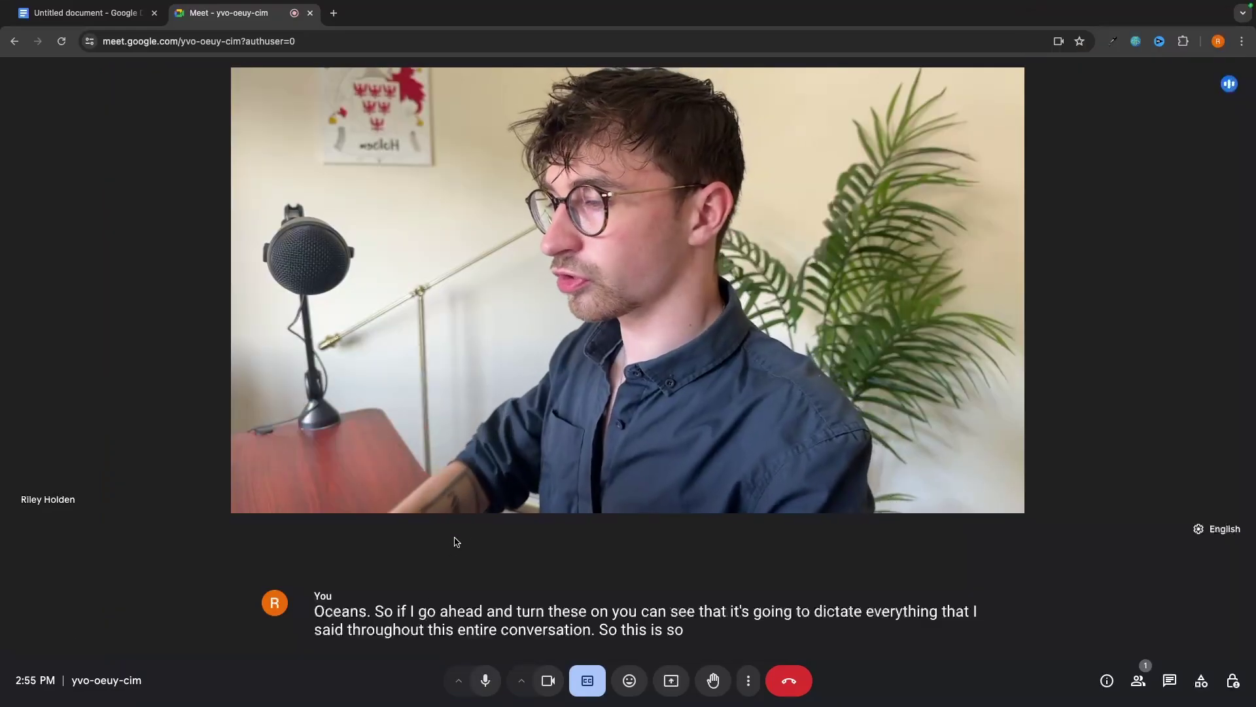
click(1218, 531)
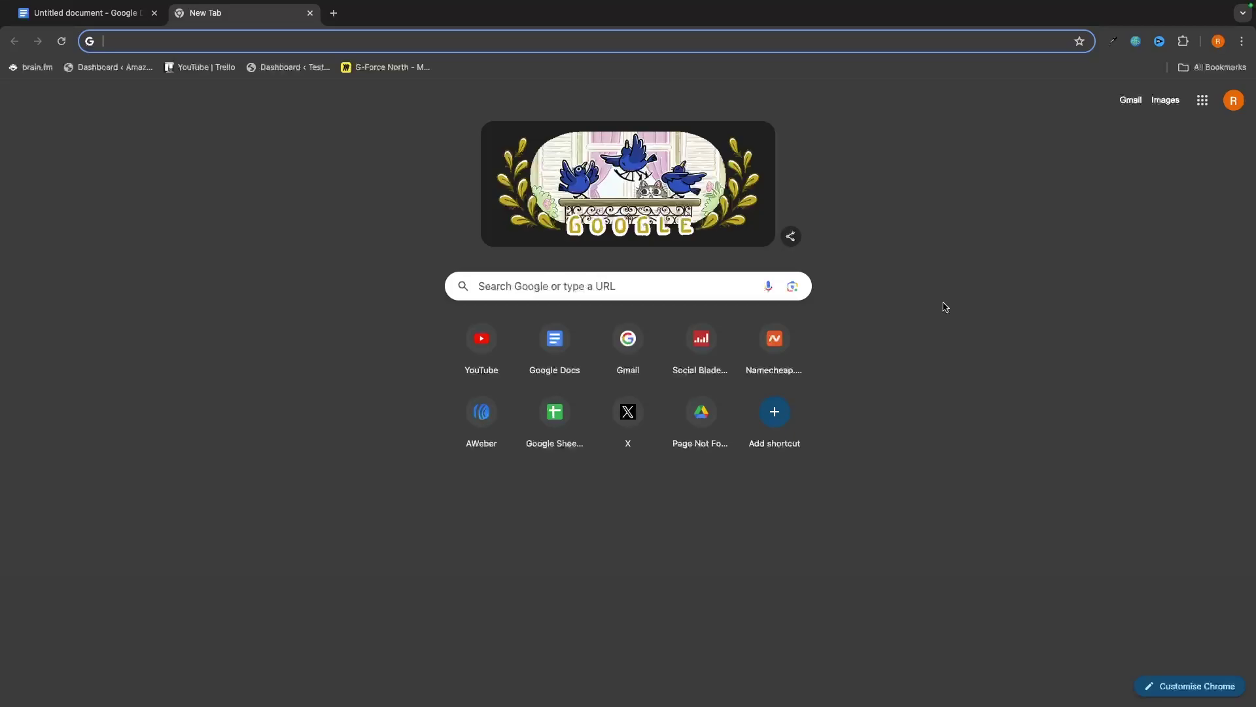
Step: Open Google Meet from the list of Google apps
click(1206, 110)
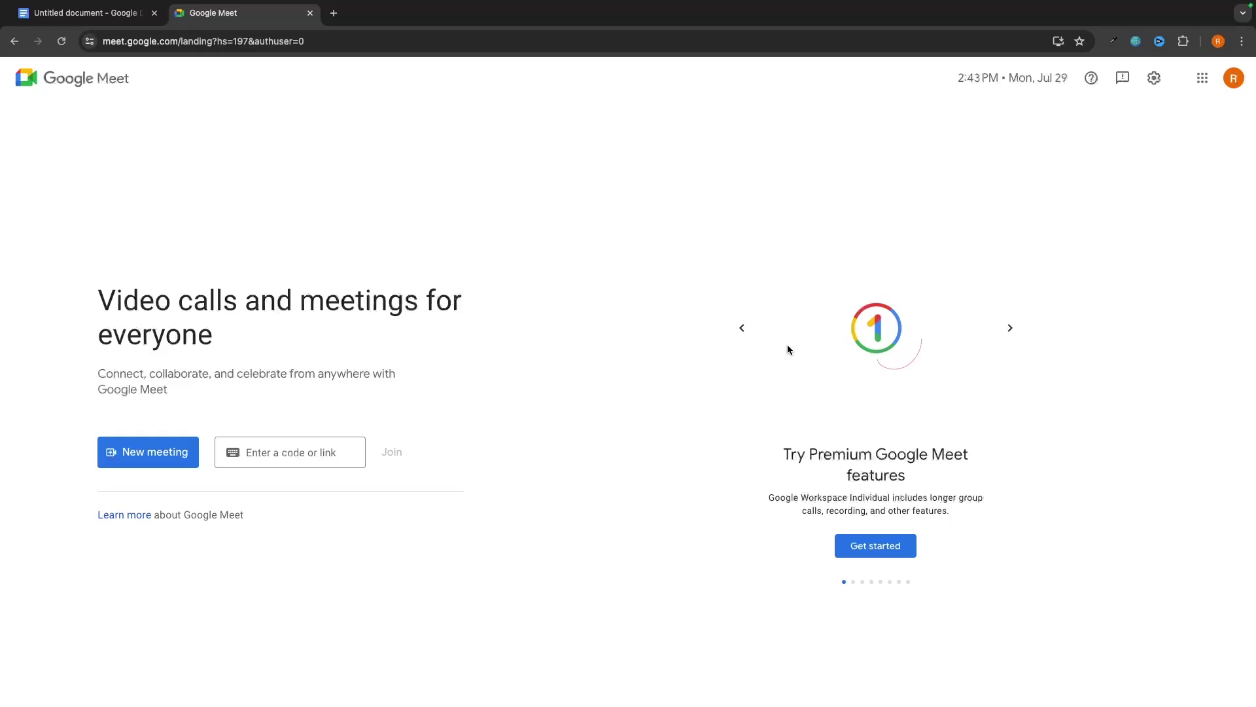
Step: Search for "google meet" in a new browser tab, open the official Meet site, and close that tab again
key(ctrl+t)
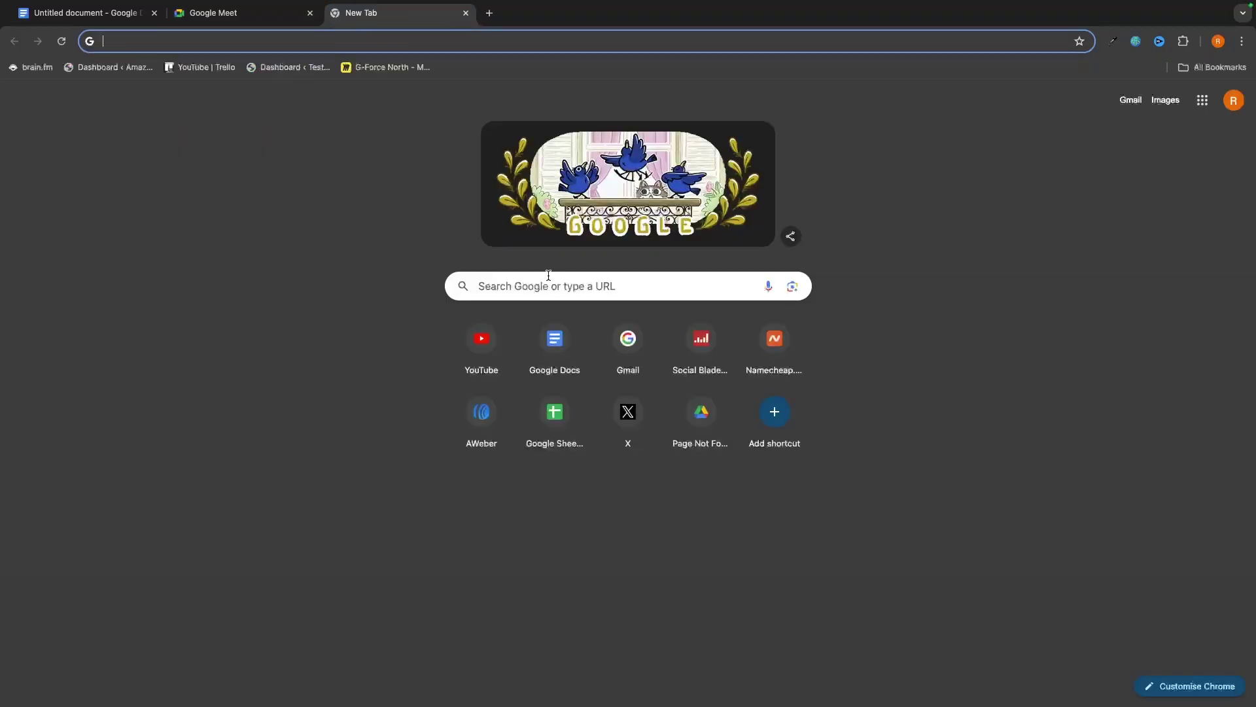
text(google meet)
key(Return)
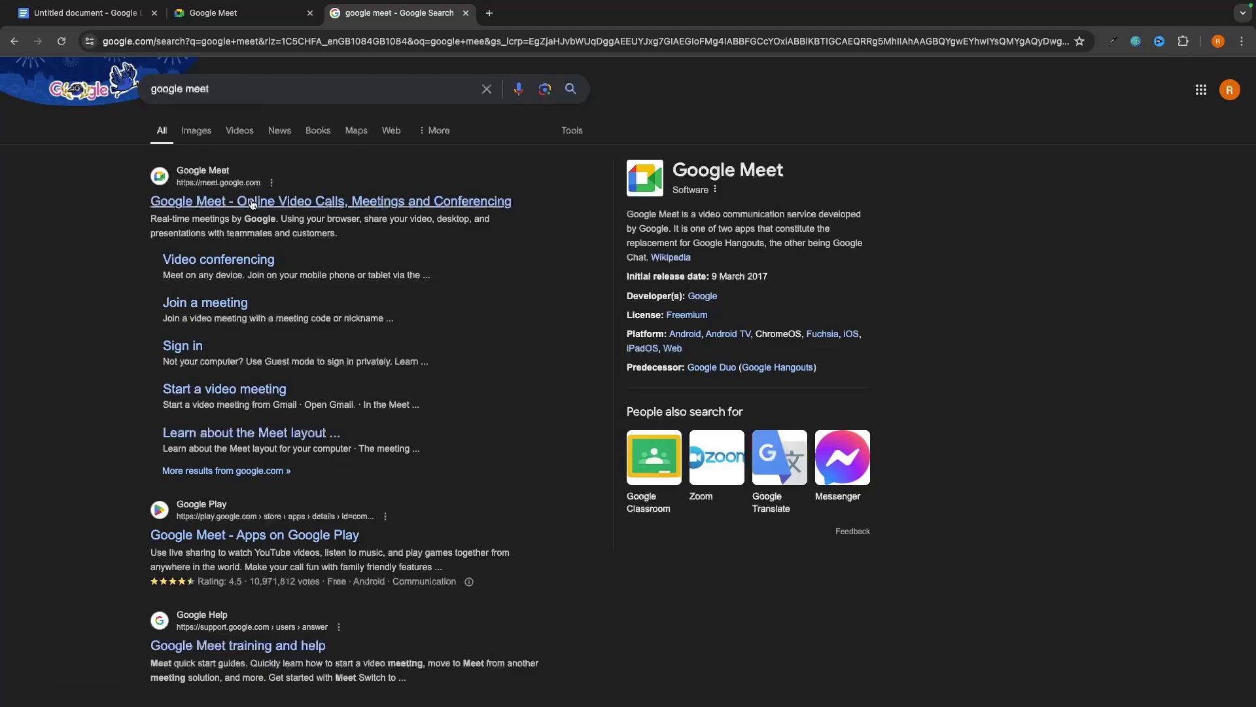
click(360, 199)
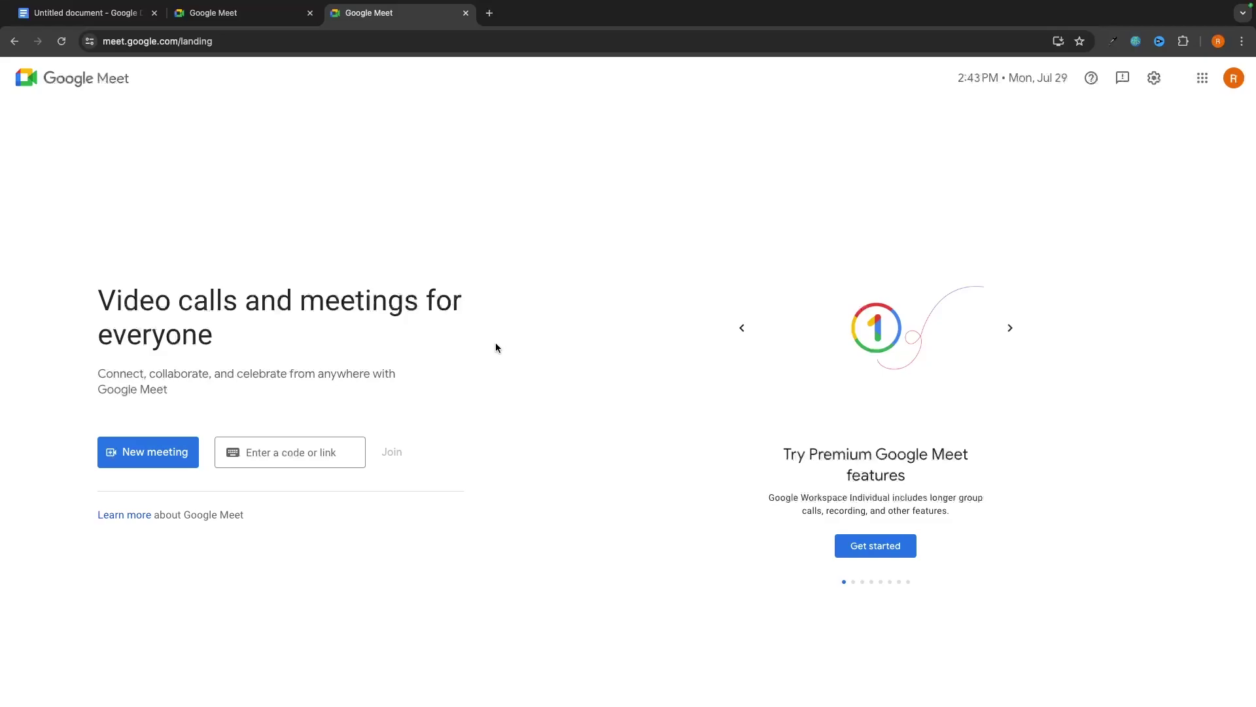
key(ctrl+w)
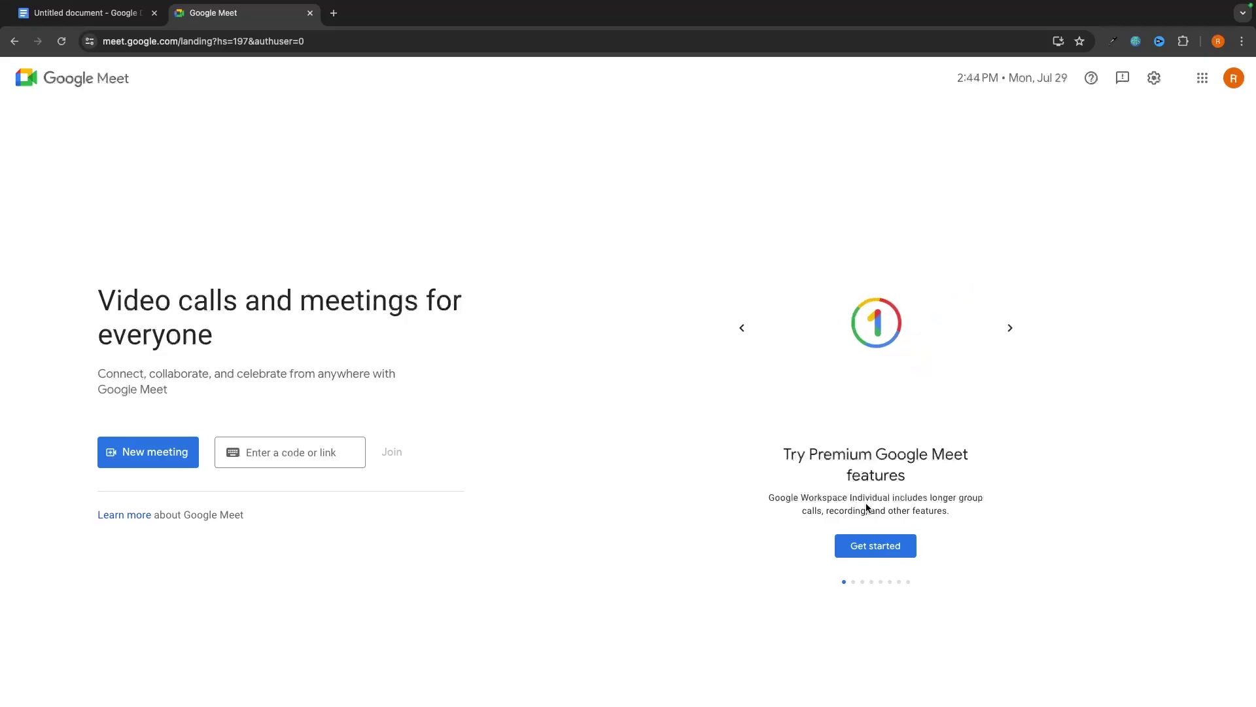
Step: Open the premium Google Meet features page and read the premium video calling description, including call recording
click(876, 546)
scroll(866, 504, down, 5)
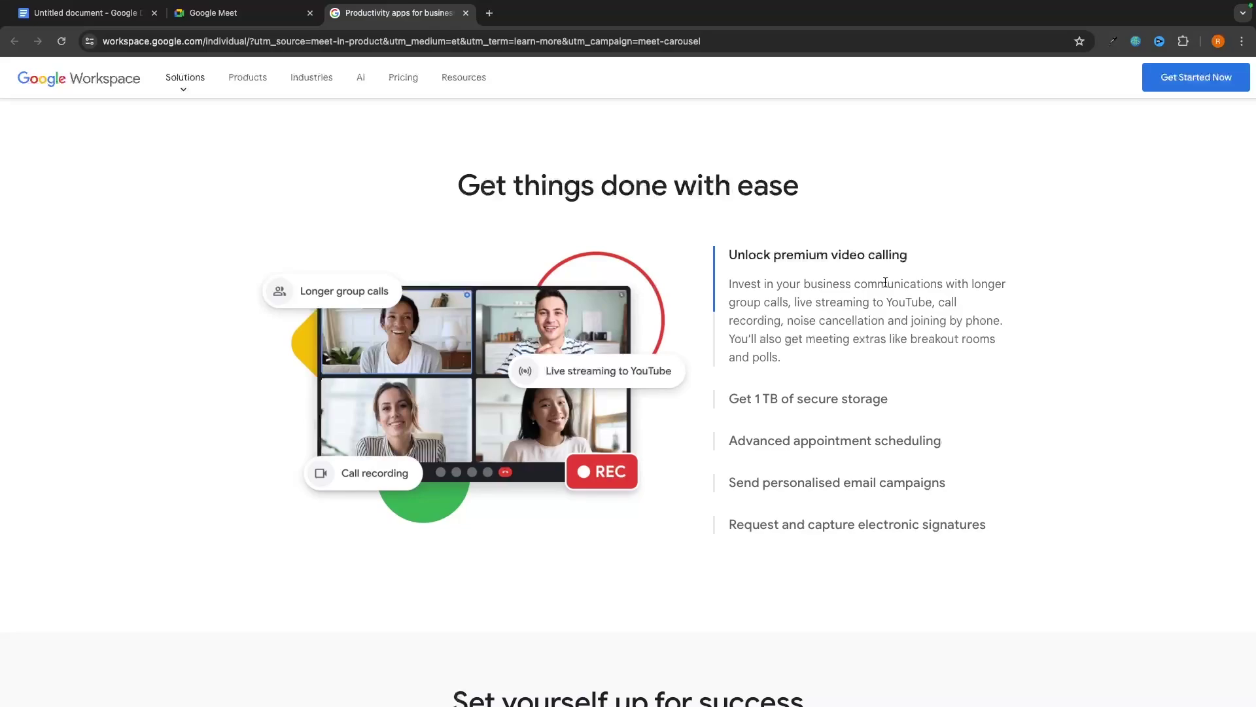
drag(949, 284, 989, 299)
click(836, 304)
drag(791, 304, 814, 329)
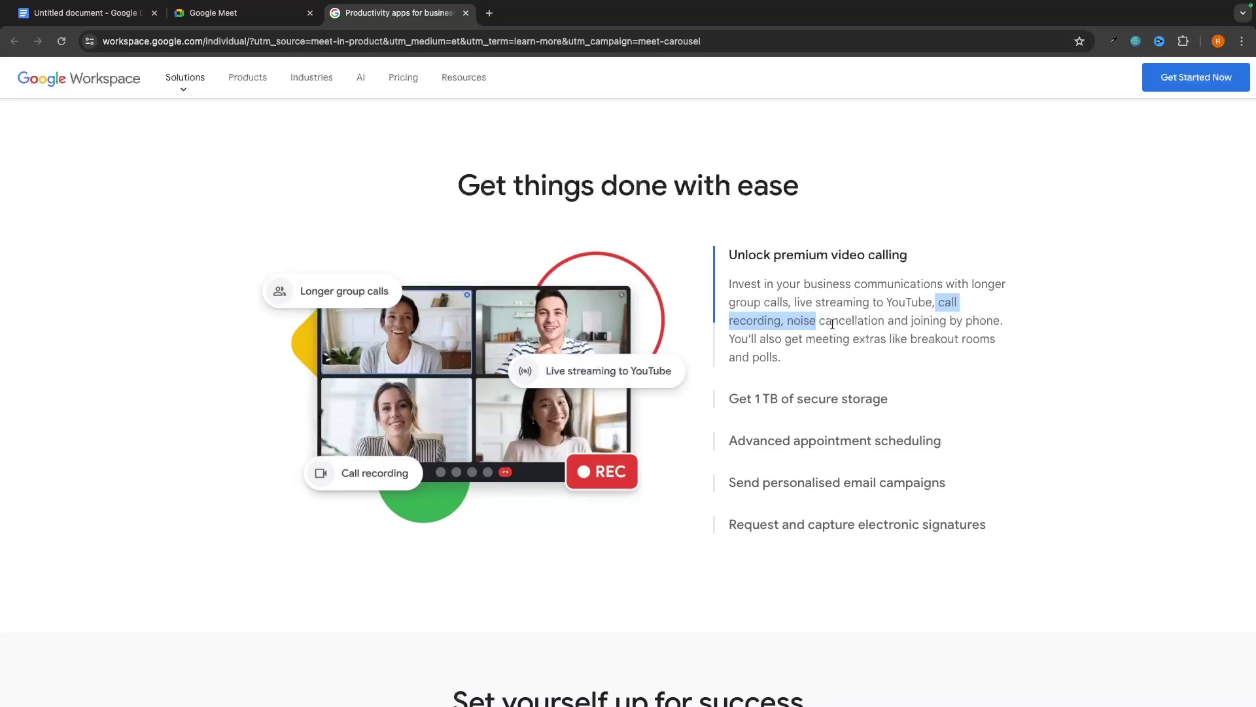
click(832, 324)
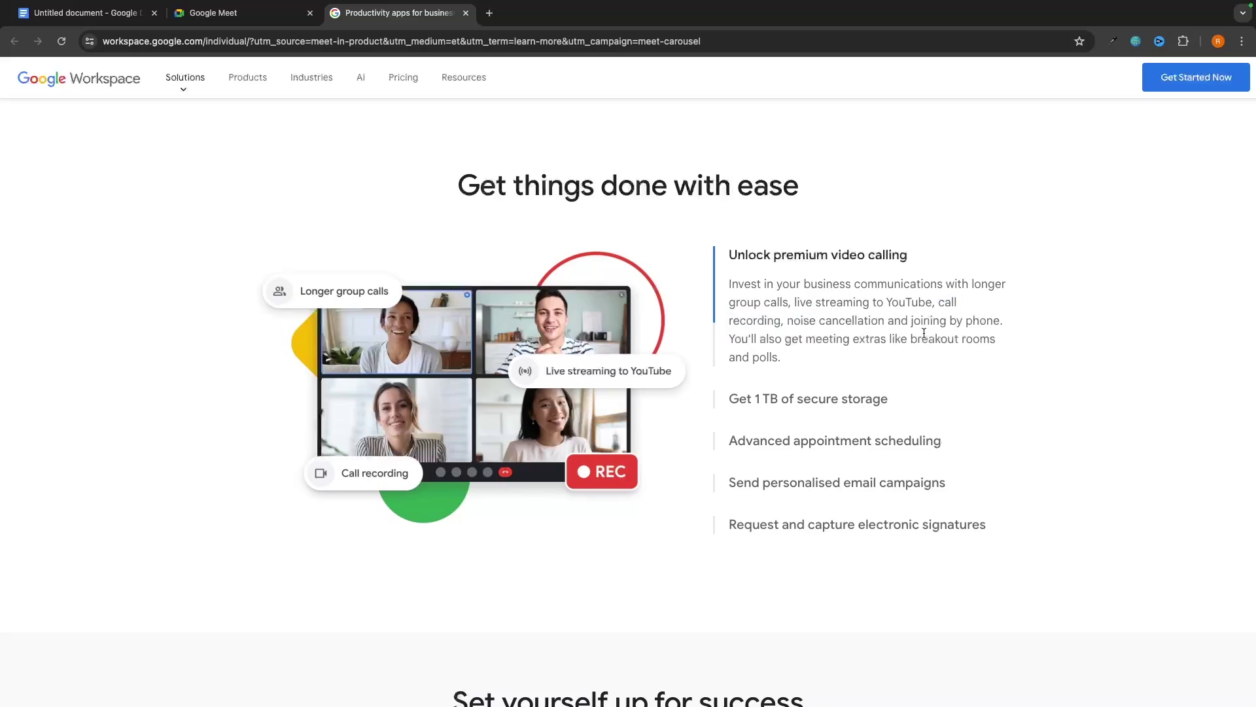
Step: Review the secure storage, advanced appointment scheduling and personalised email campaign features of the Workspace plan
click(809, 405)
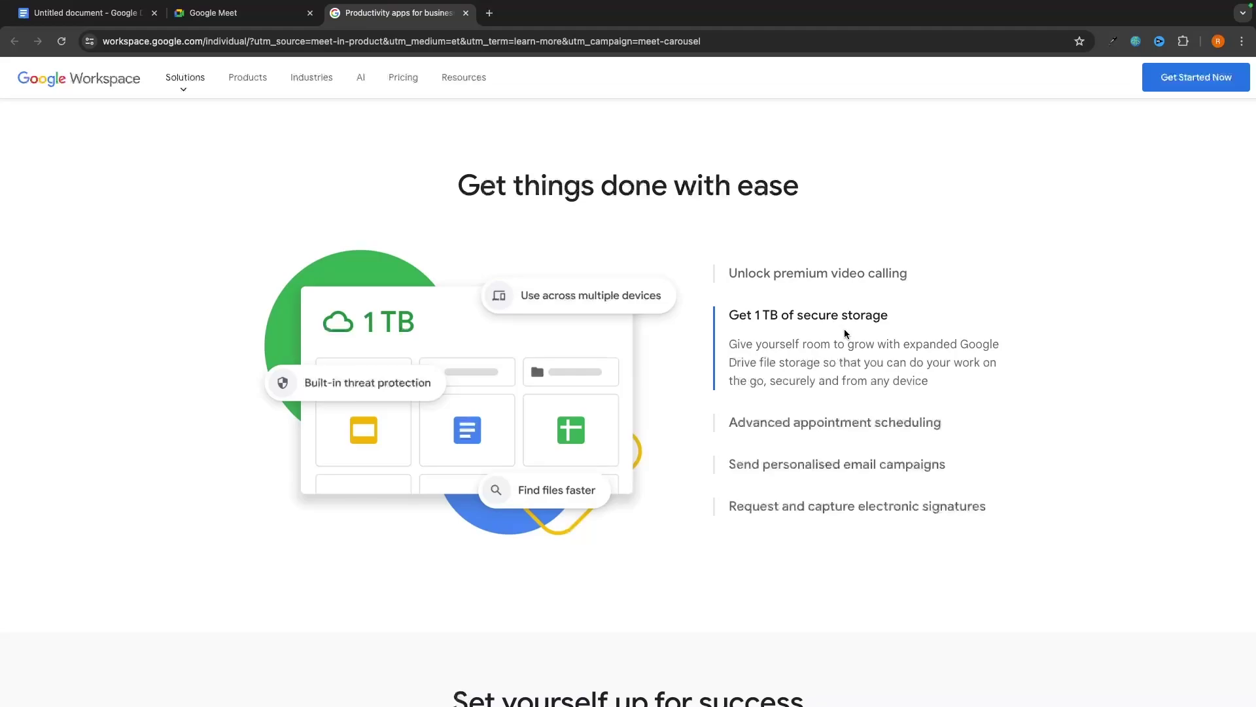
click(833, 422)
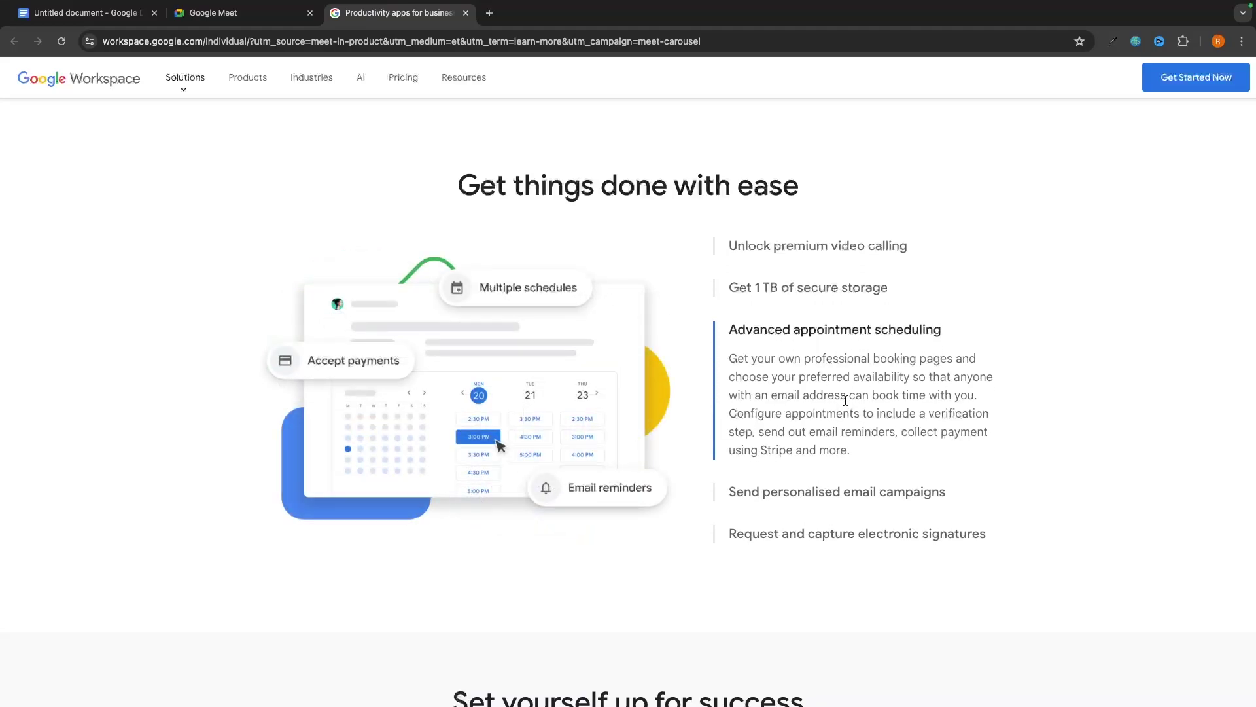
scroll(845, 400, down, 1)
click(821, 473)
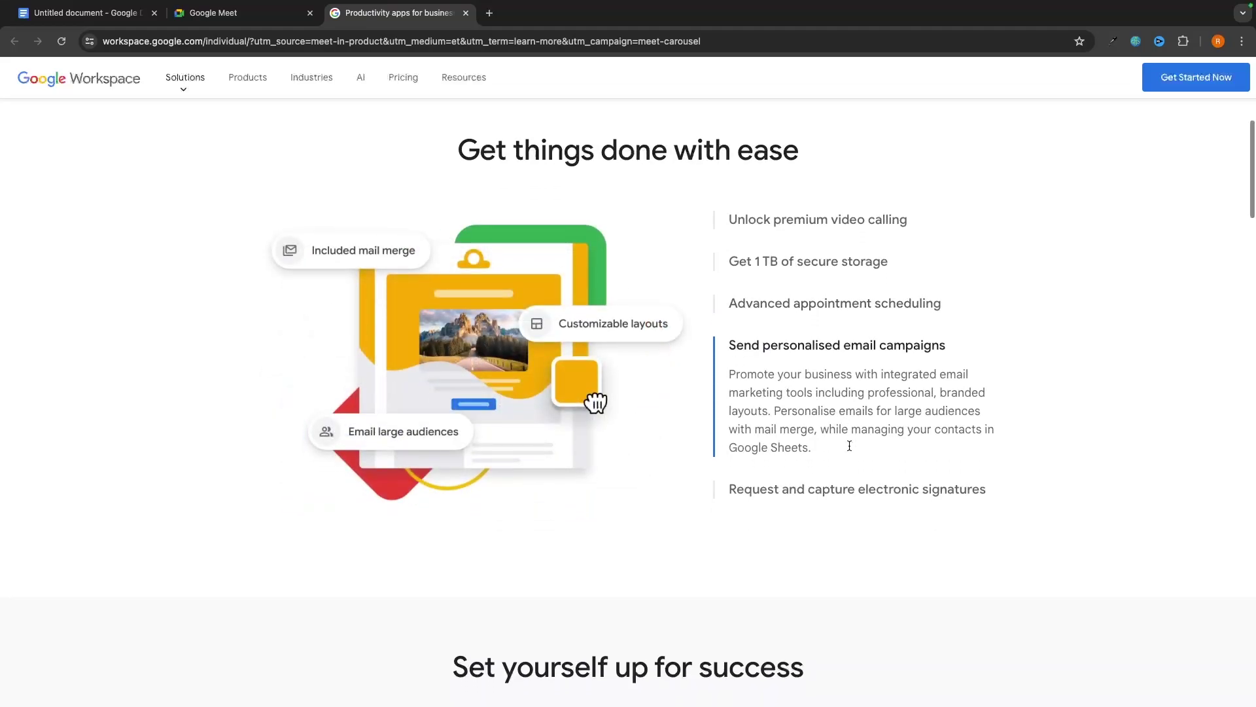
scroll(849, 445, up, 1)
scroll(849, 445, down, 3)
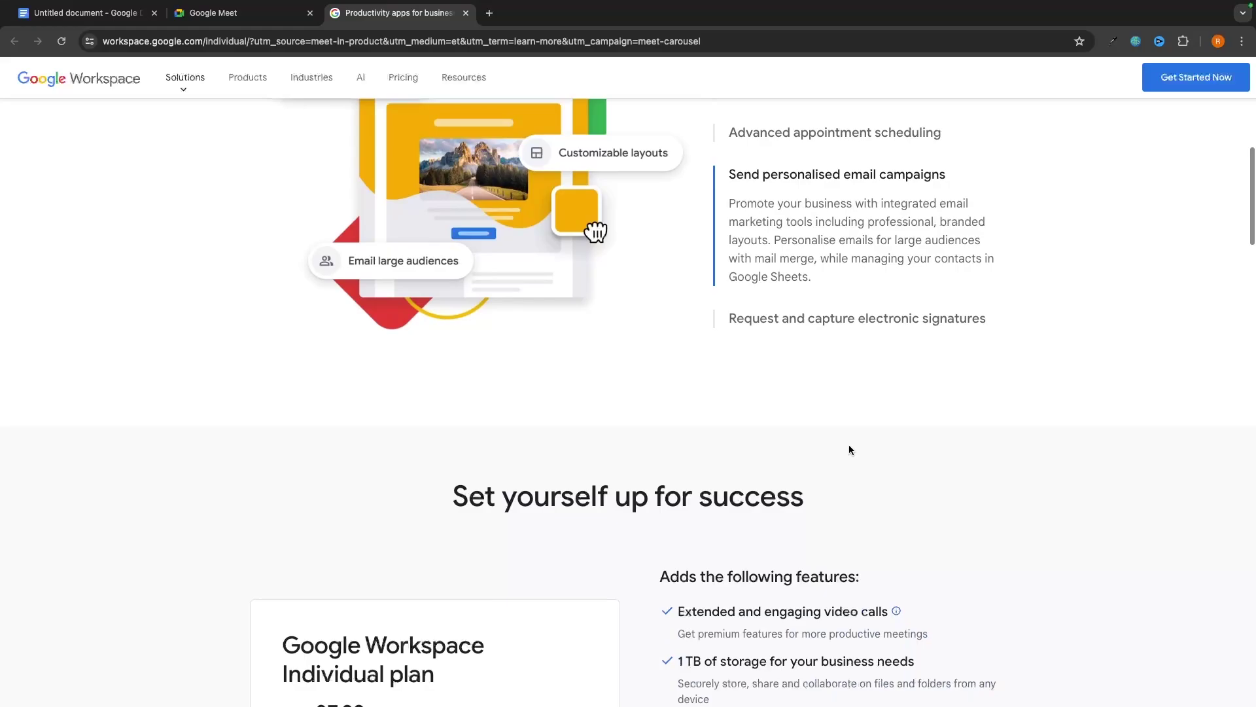
Step: Examine the Google Workspace Individual plan's prices, trial offer and feature list, and close the page
scroll(849, 449, down, 5)
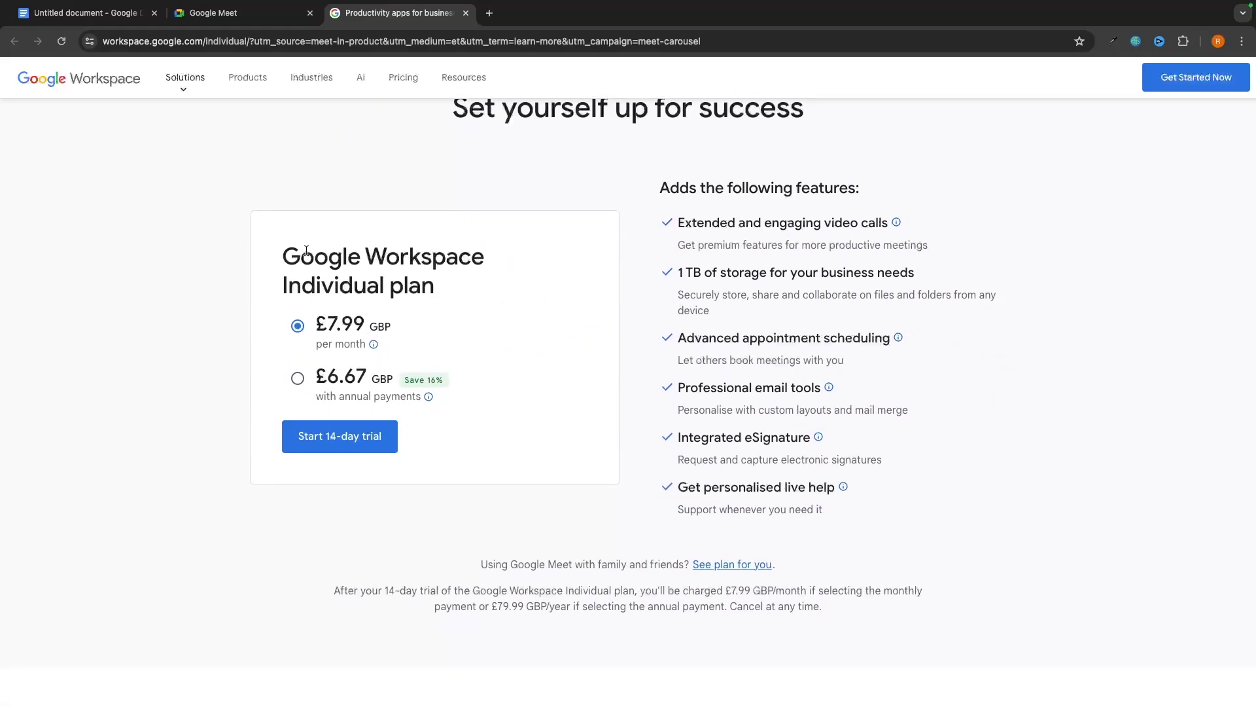
drag(283, 254, 437, 312)
click(445, 311)
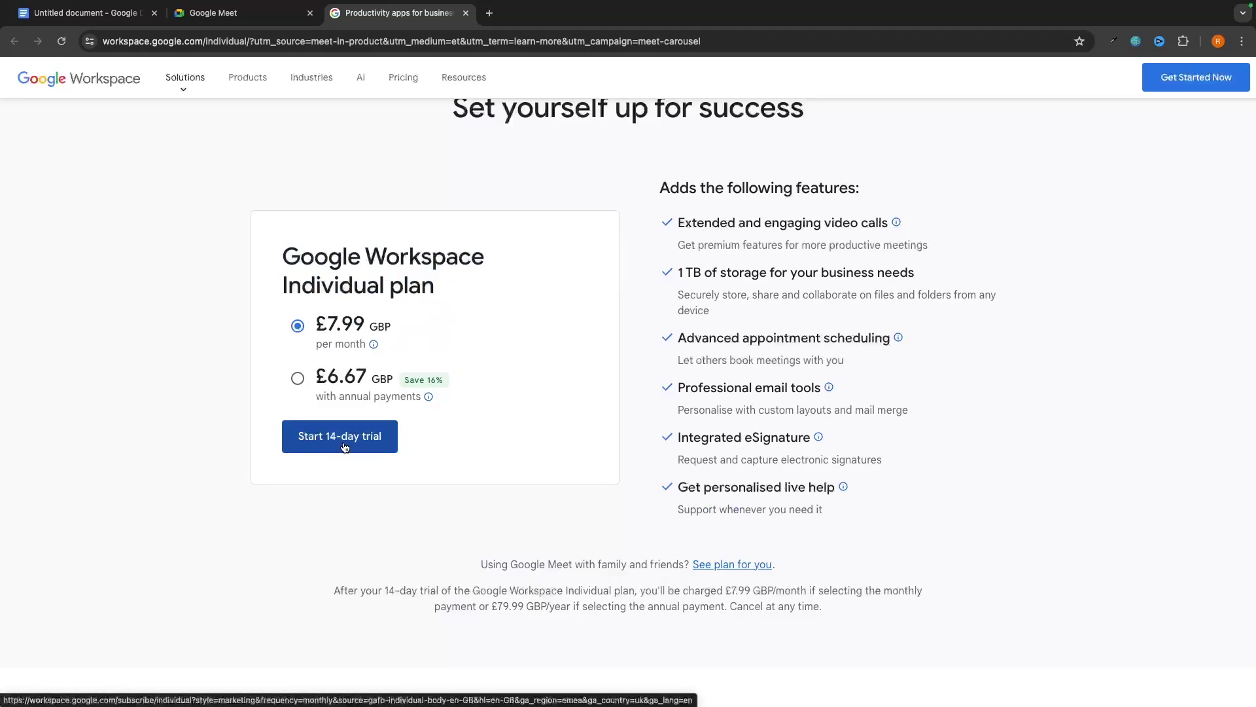
scroll(473, 275, up, 10)
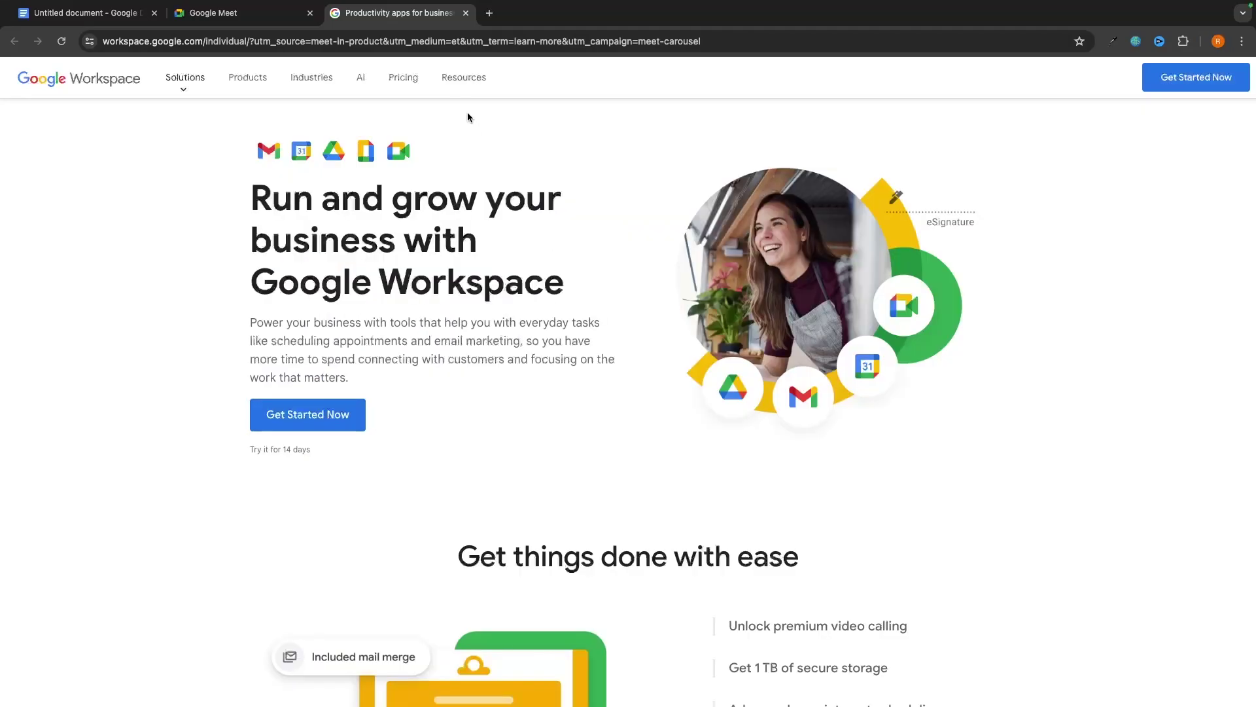
click(465, 14)
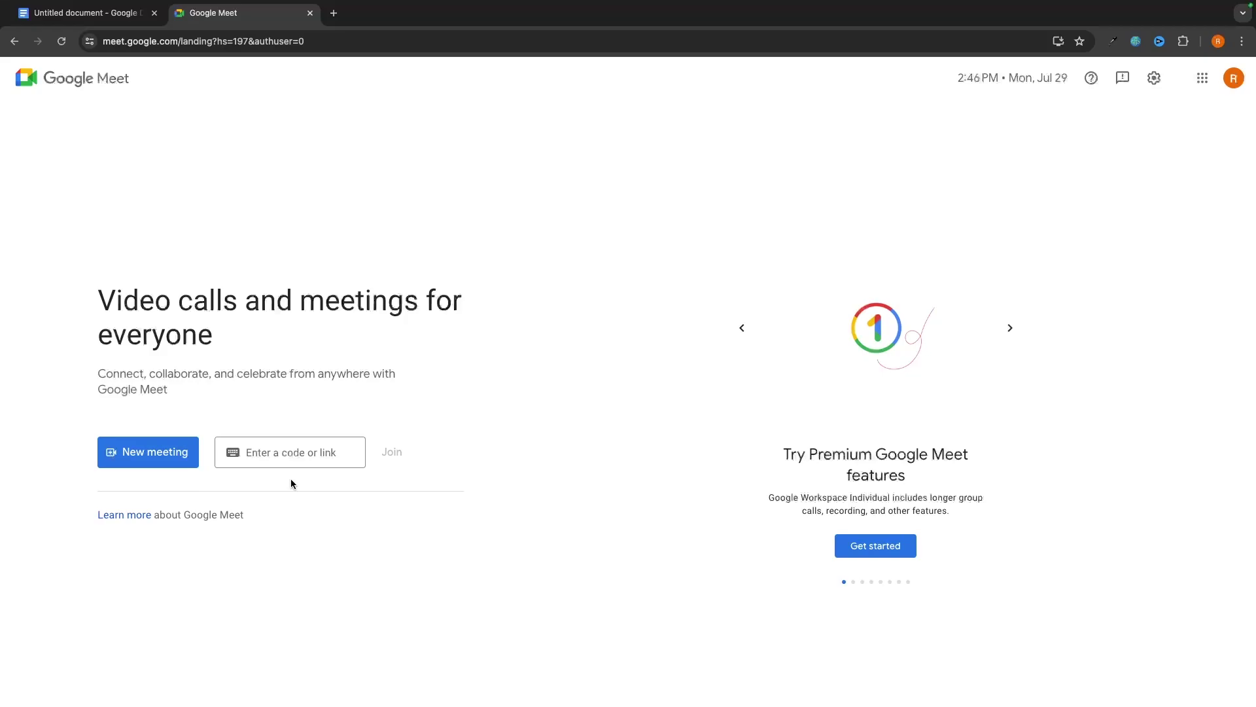
Step: Check who sent the video call invitation in Gmail and open the call from that e-mail
click(322, 458)
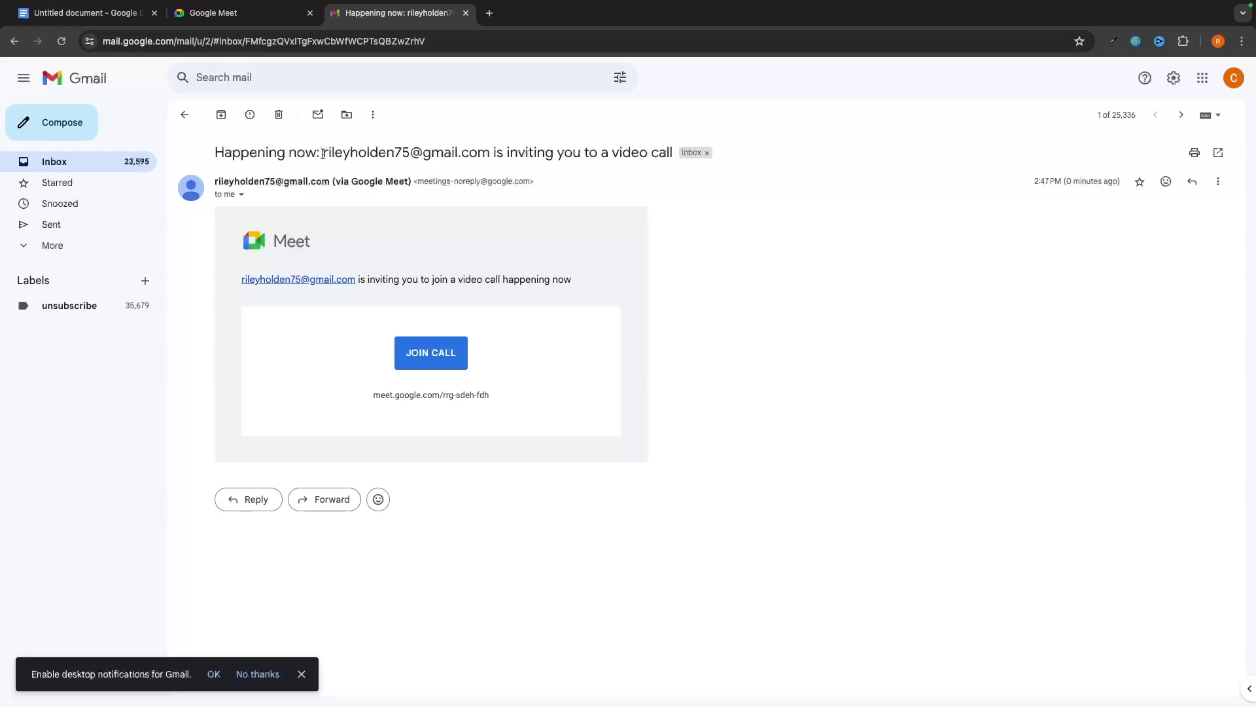
drag(323, 154, 490, 155)
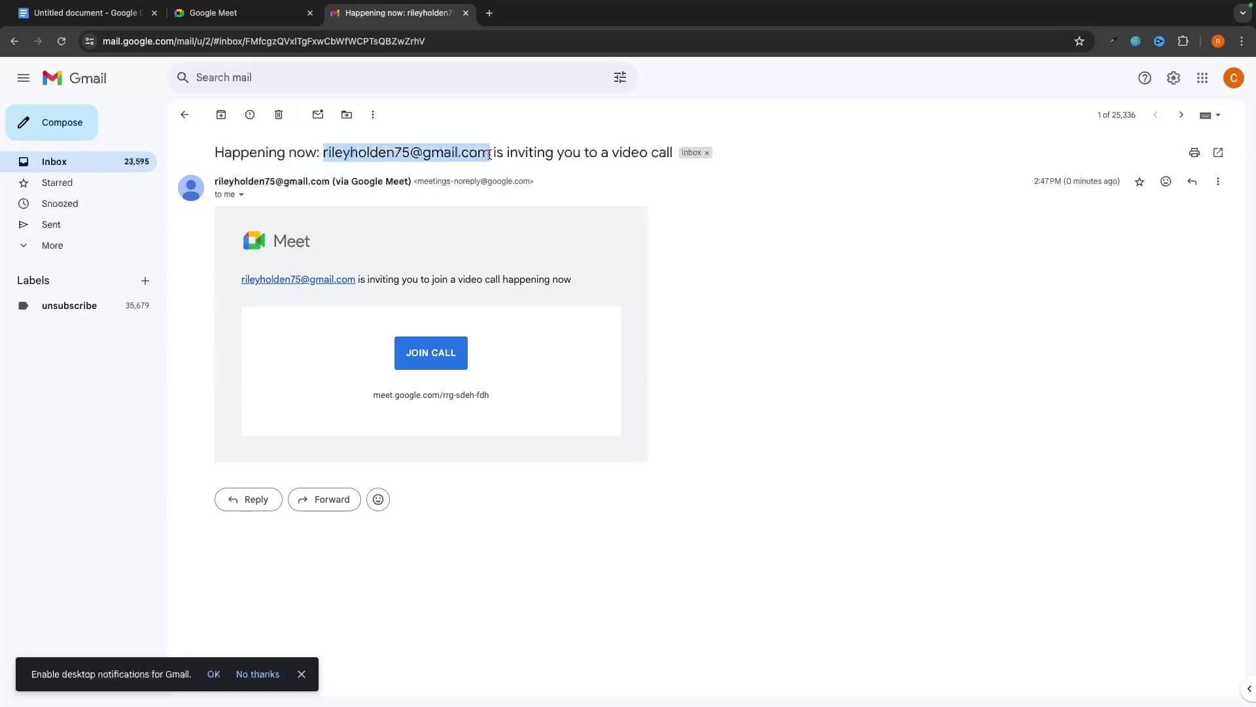
click(663, 221)
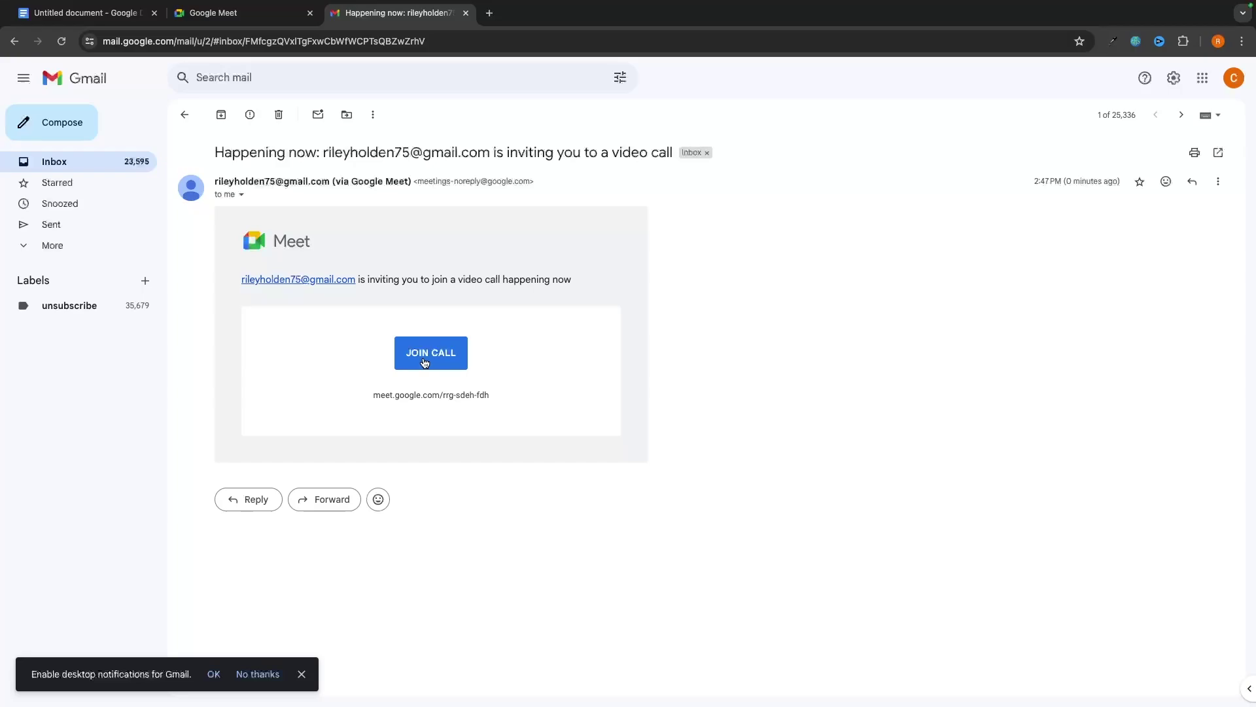
click(404, 367)
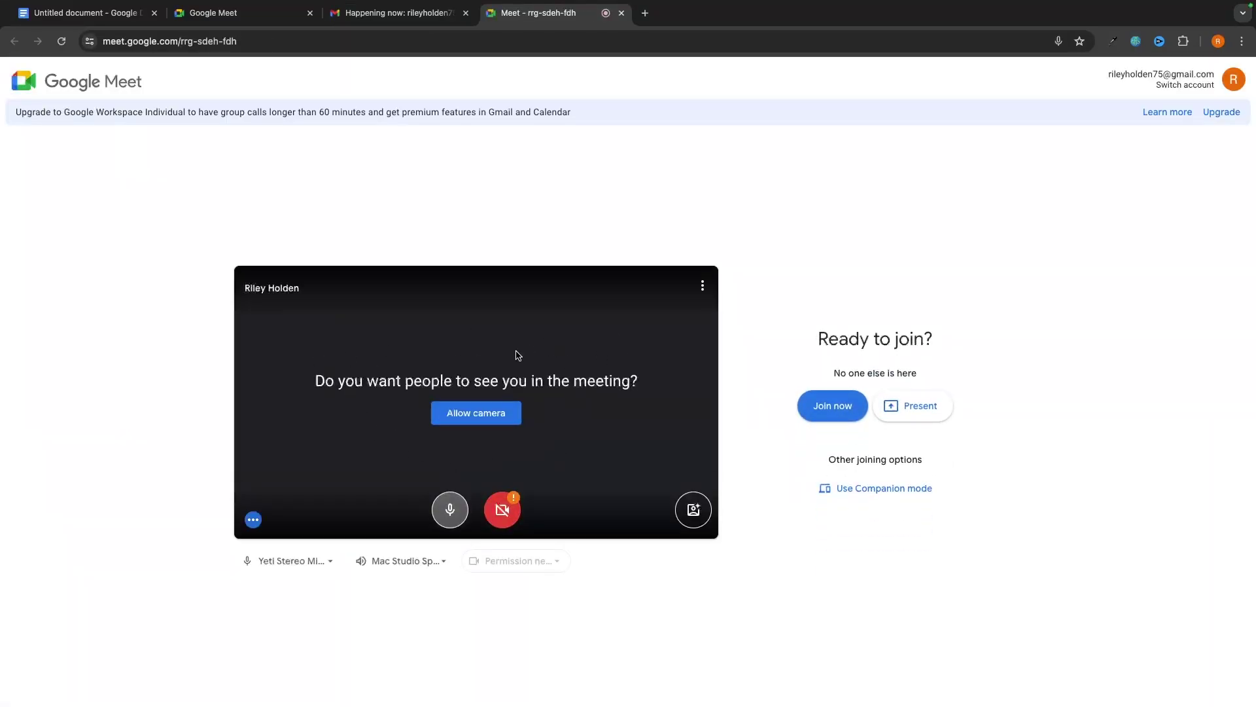
Step: Copy the meeting link from the invitation e-mail and use it to join from the Google Meet home page
right_click(449, 401)
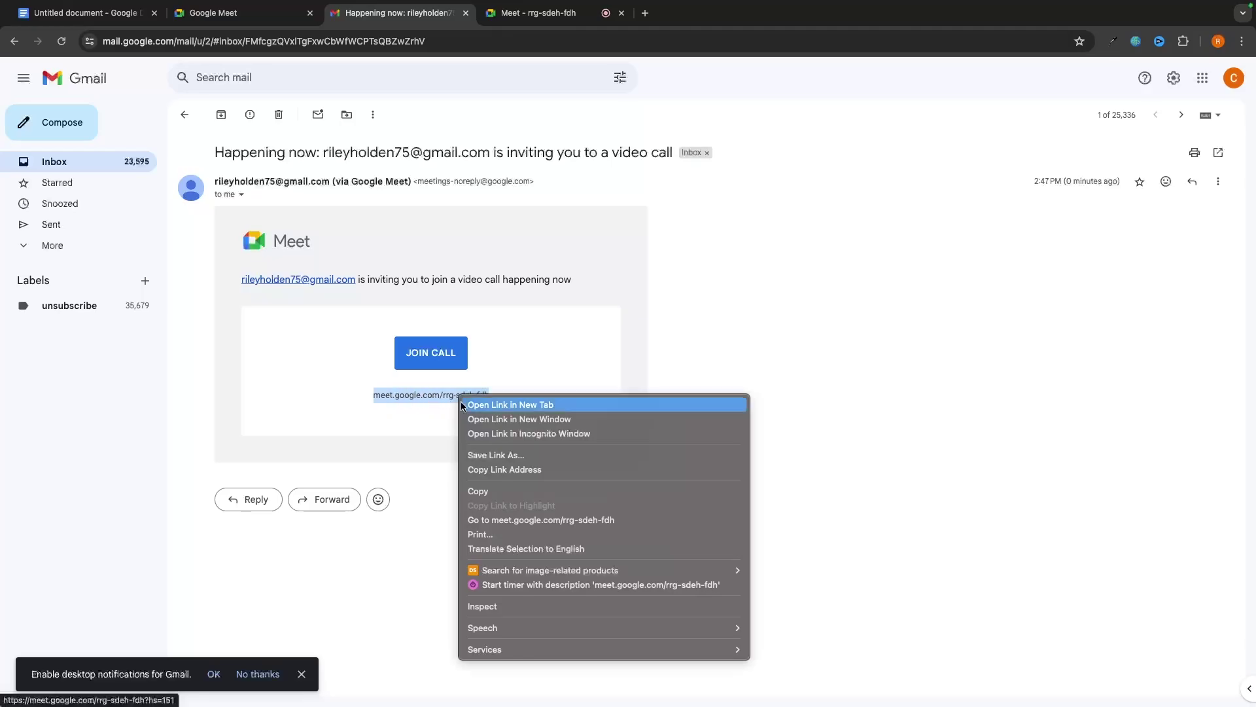
click(543, 469)
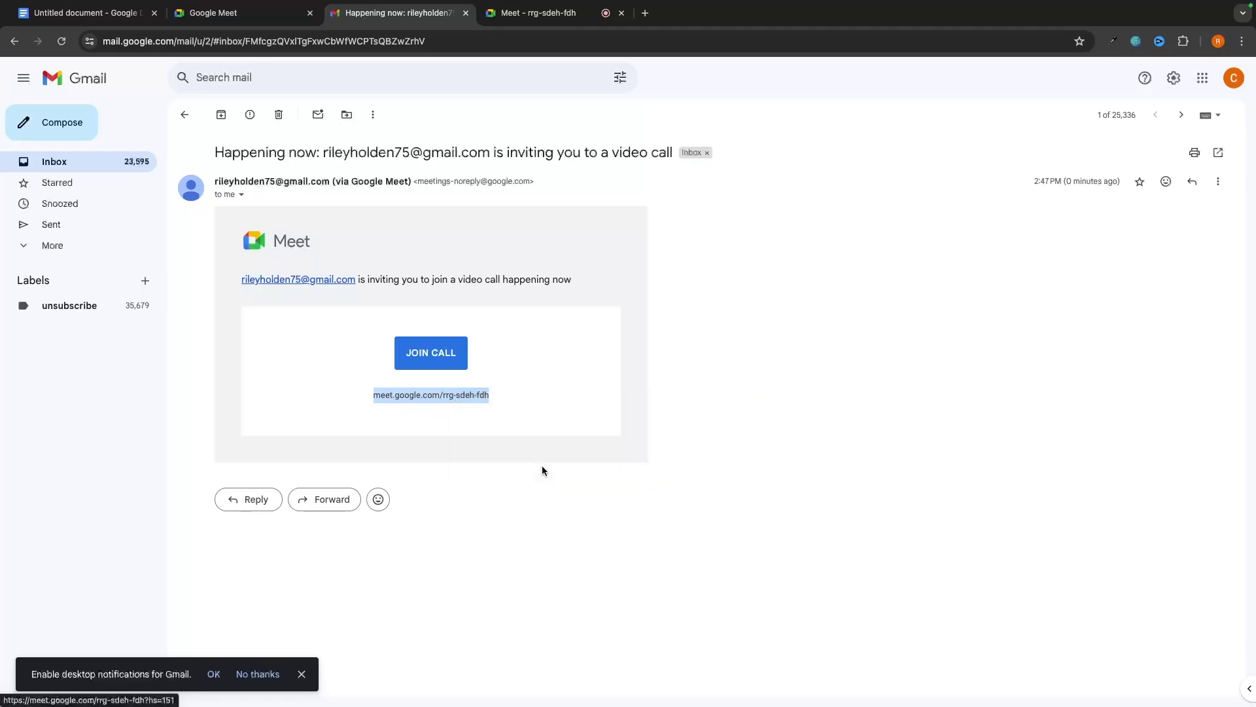
click(242, 13)
click(270, 451)
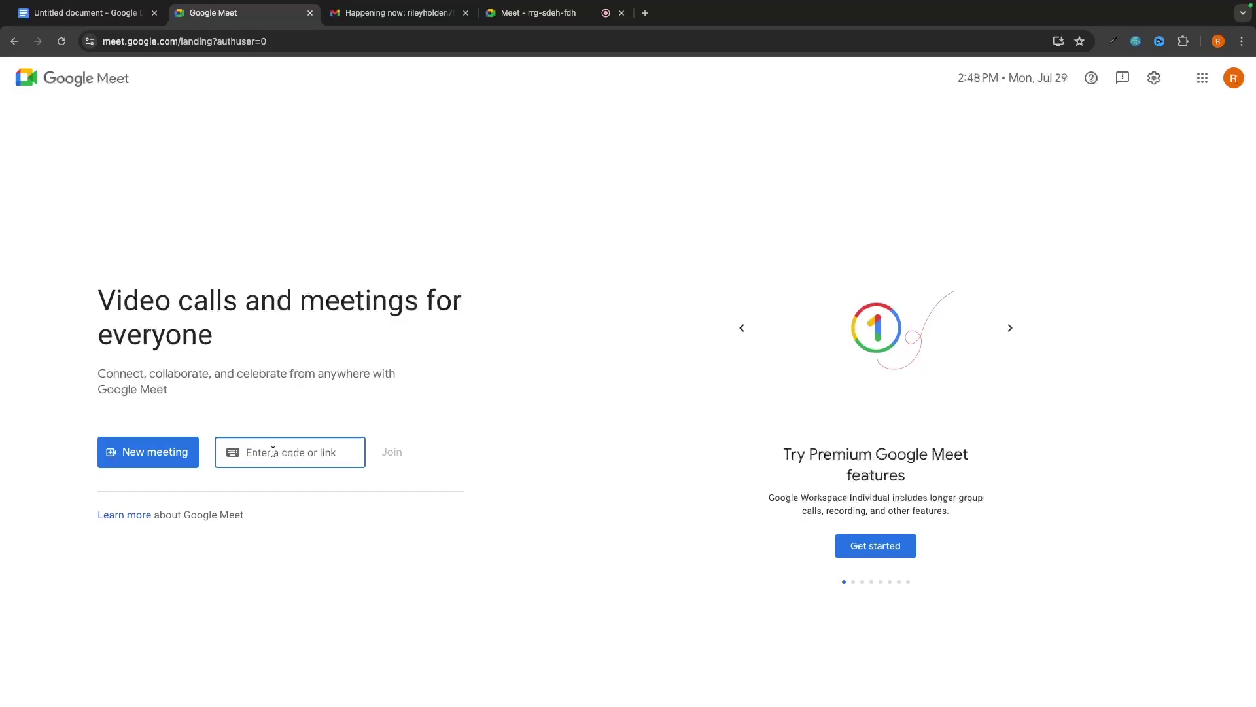
key(super+v)
click(392, 452)
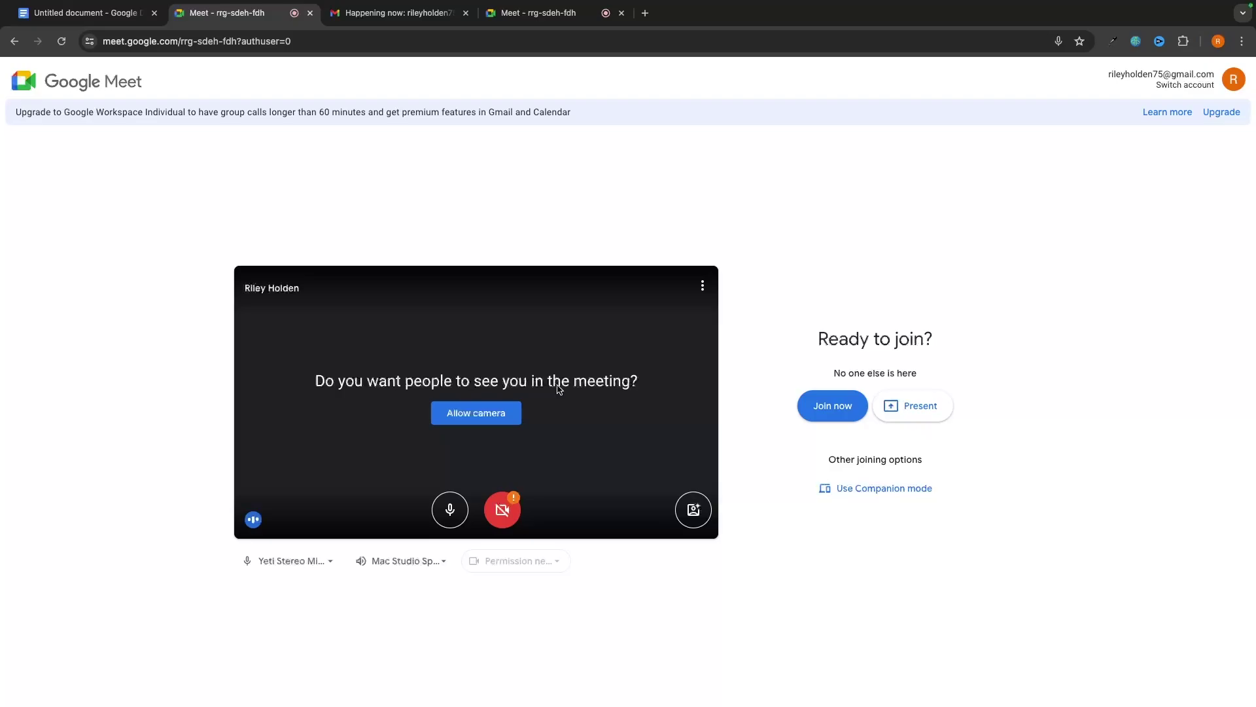
Step: Allow Google Meet to use the camera
click(476, 422)
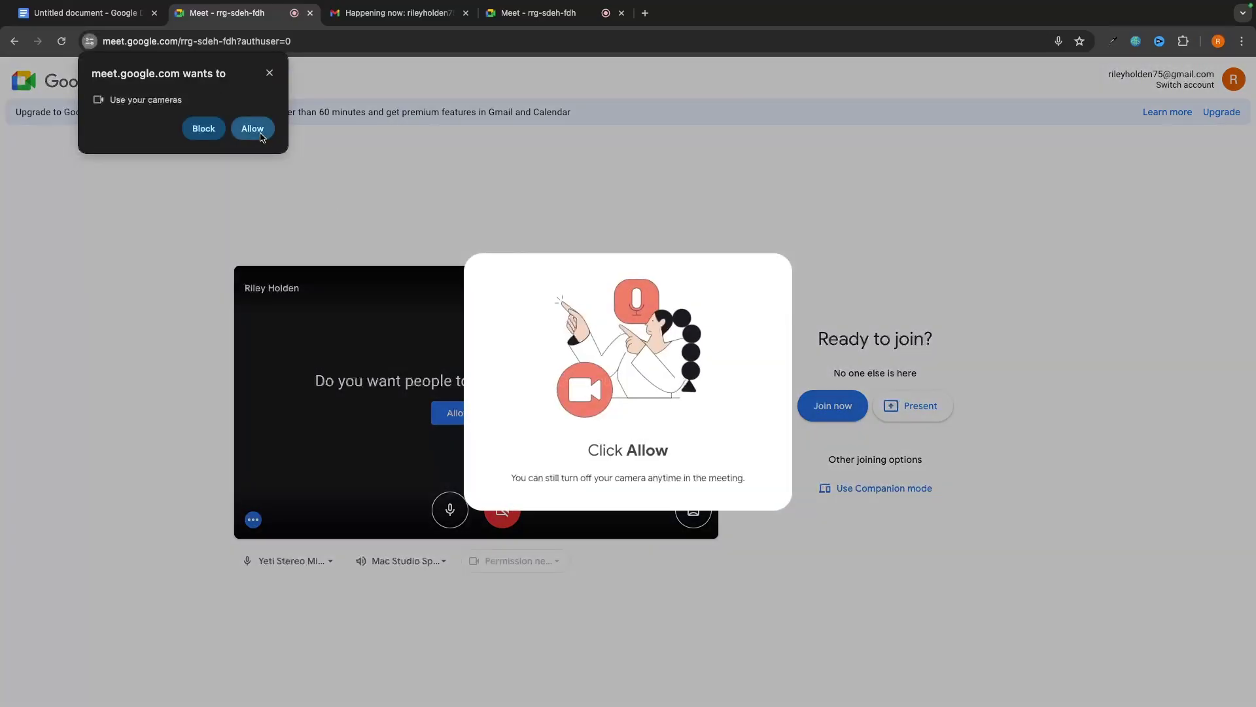
click(252, 129)
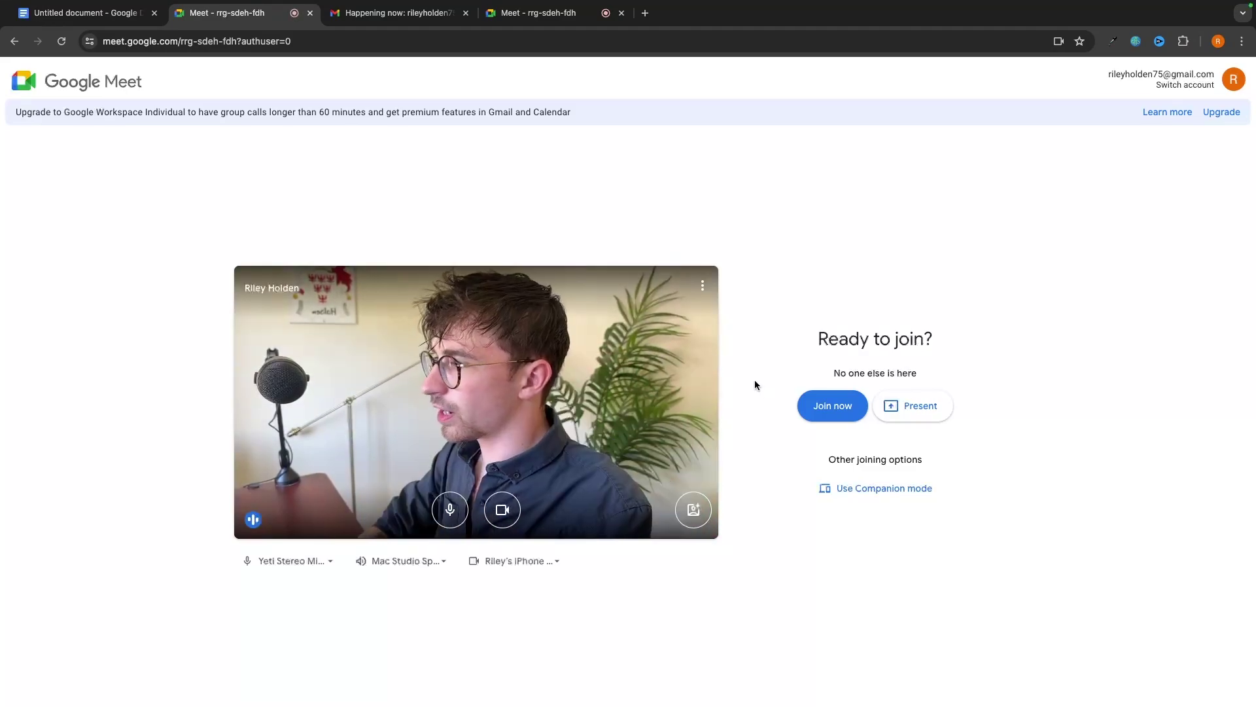
Step: Mute and unmute the microphone, and turn the camera off and on again before joining
click(458, 517)
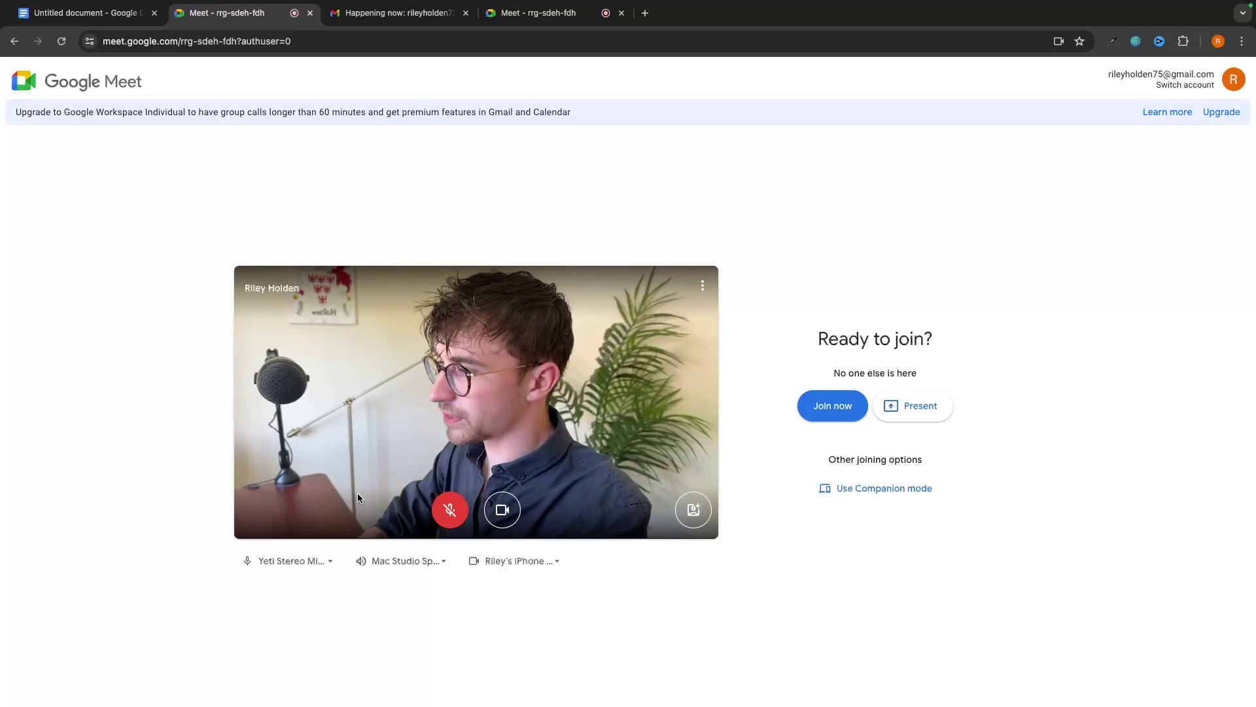
click(438, 517)
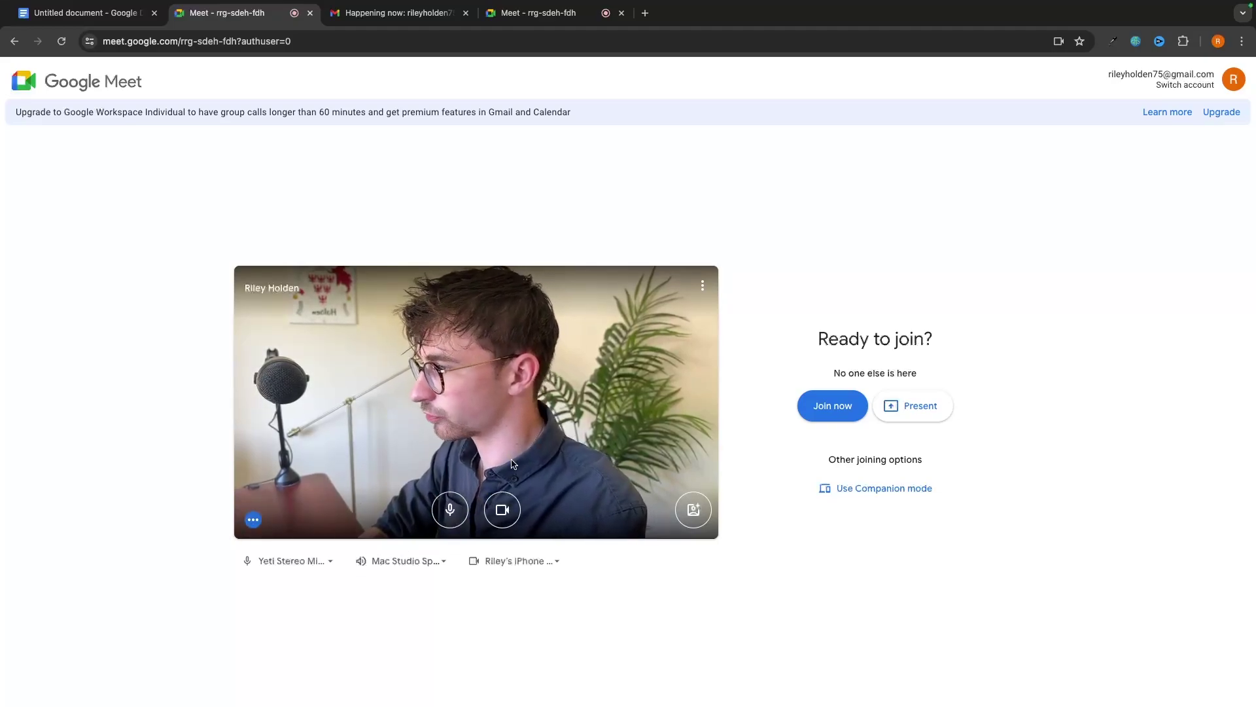
click(503, 510)
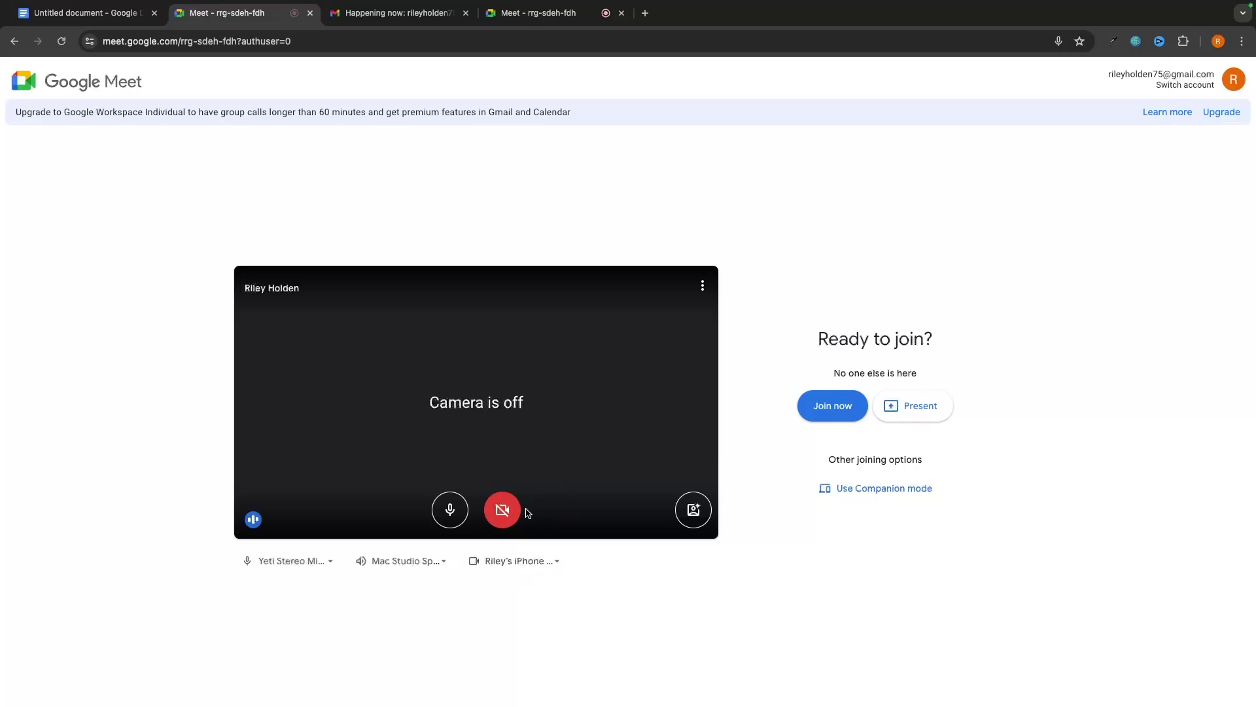
click(502, 509)
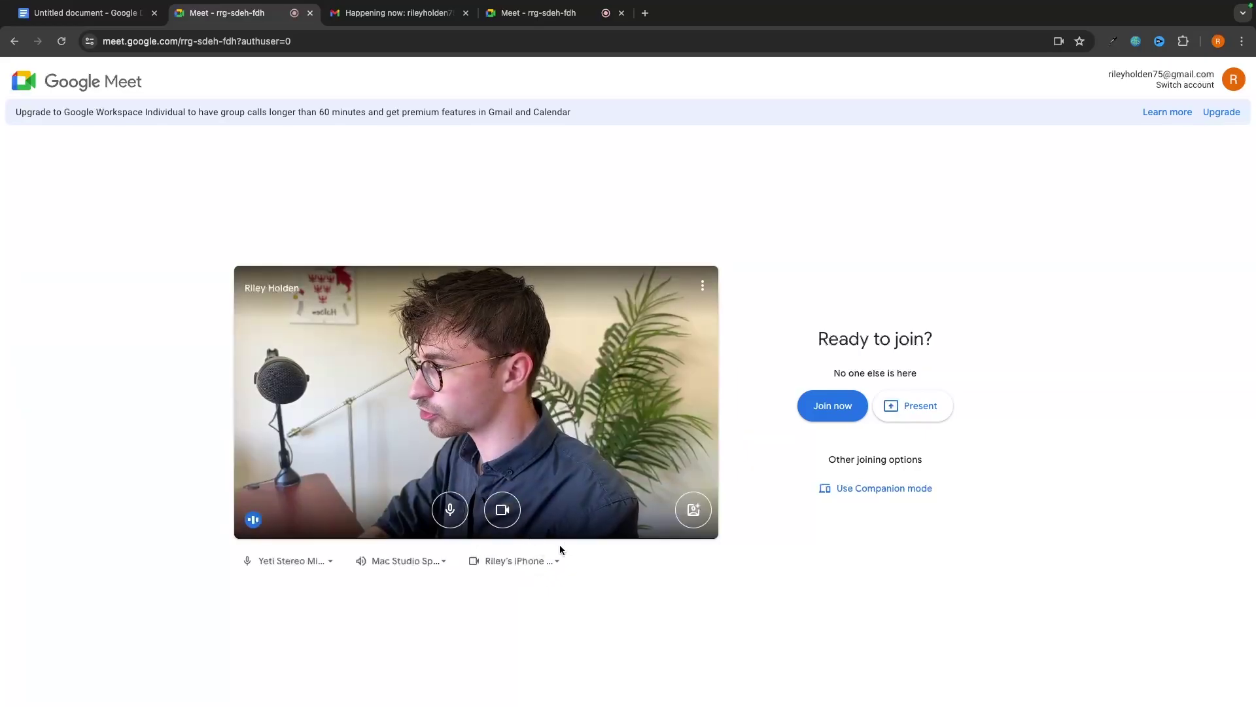
Step: Open the video effects and try several Professional virtual backgrounds, such as the café, the bookshelves and the wood-panelled room with plants
click(693, 510)
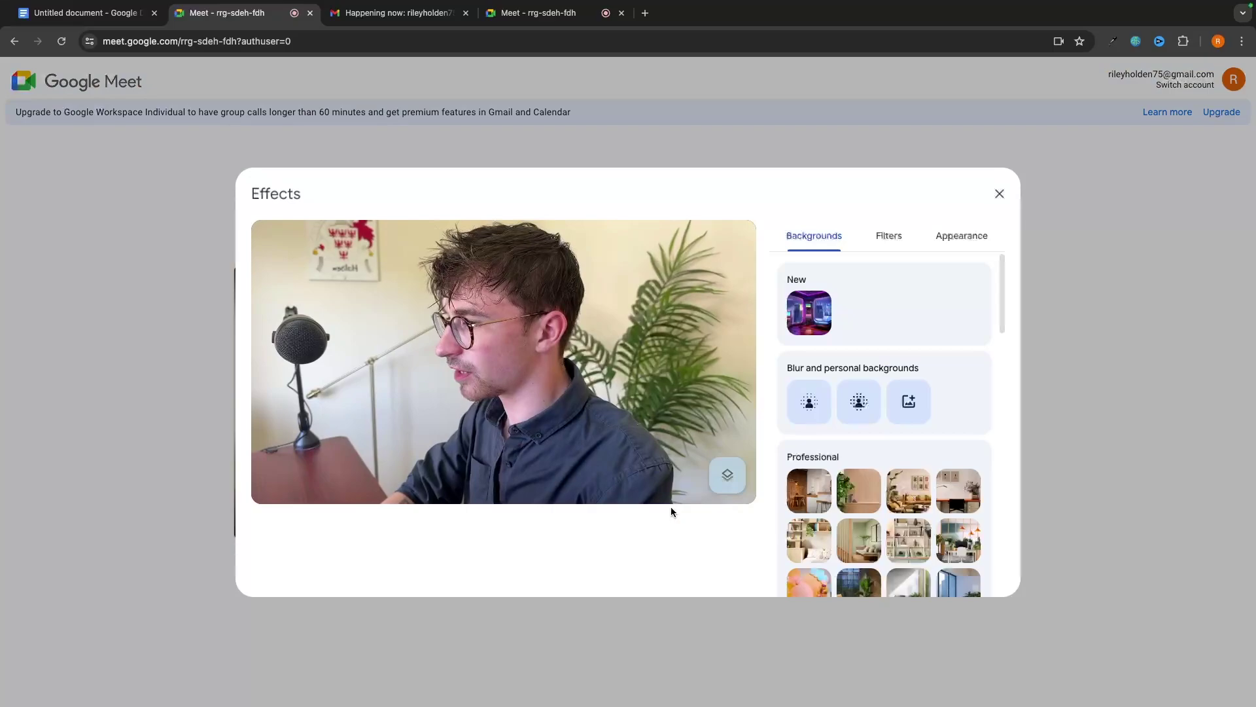
scroll(864, 336, down, 1)
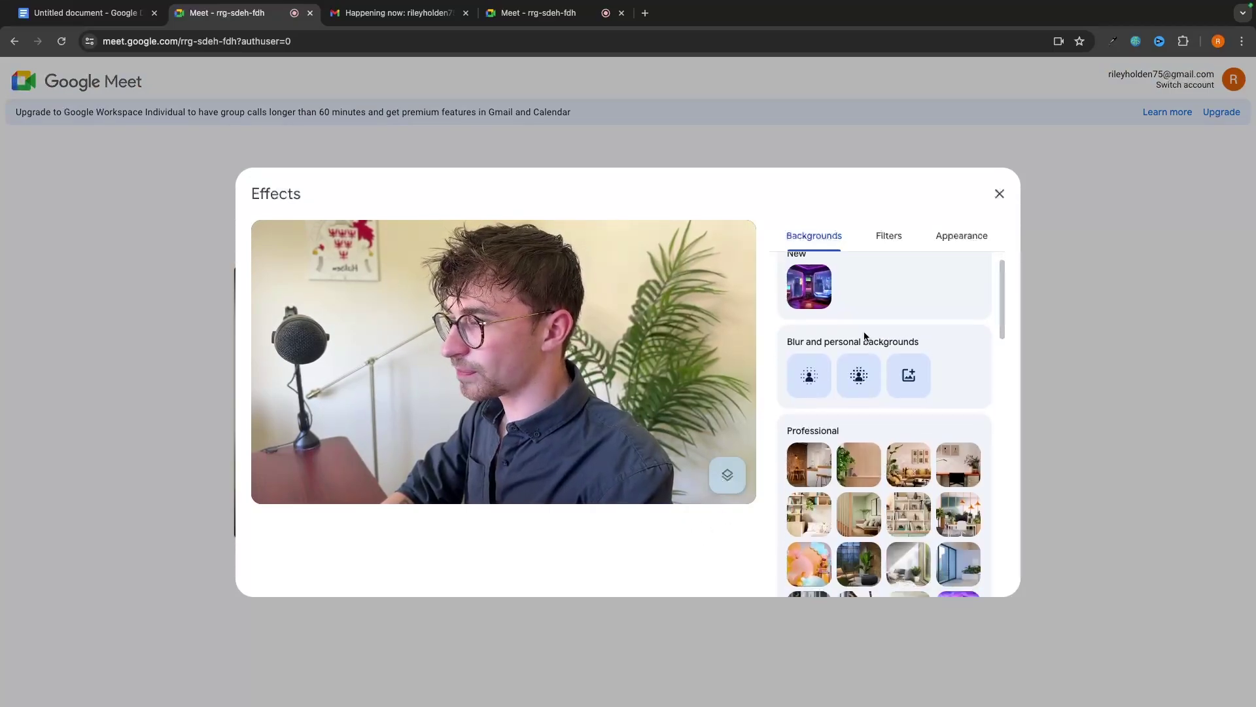
scroll(864, 336, down, 4)
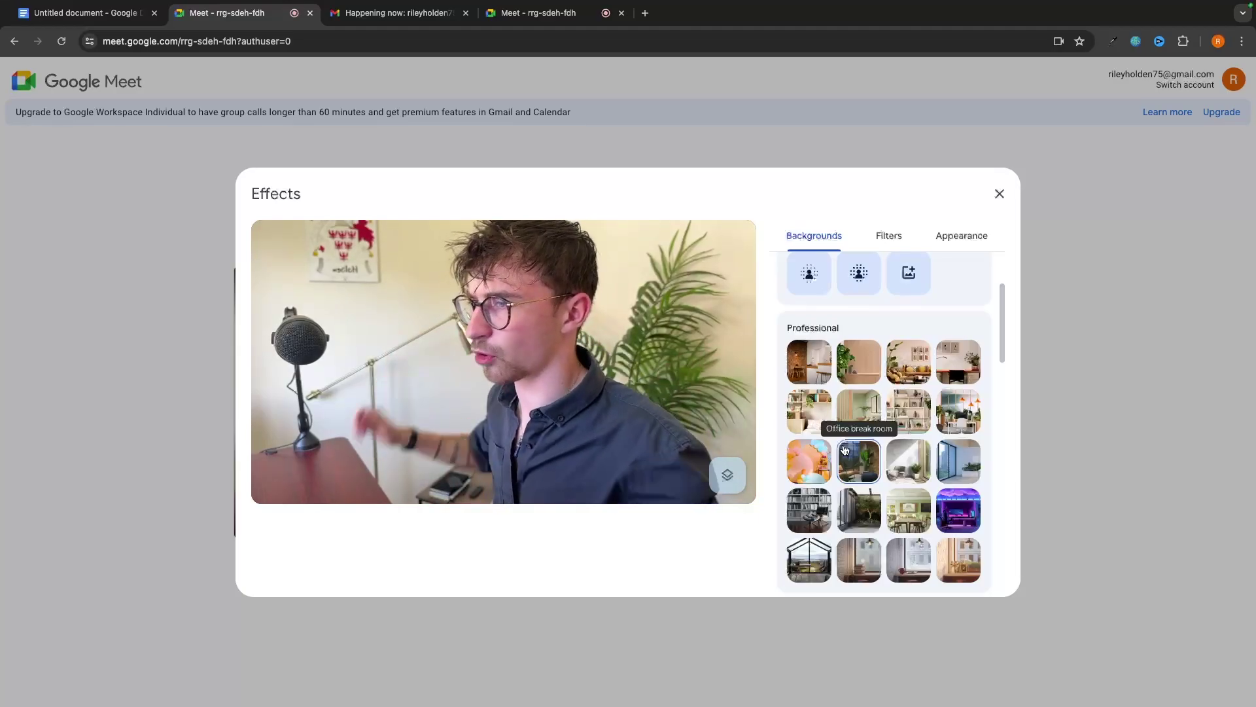
click(818, 378)
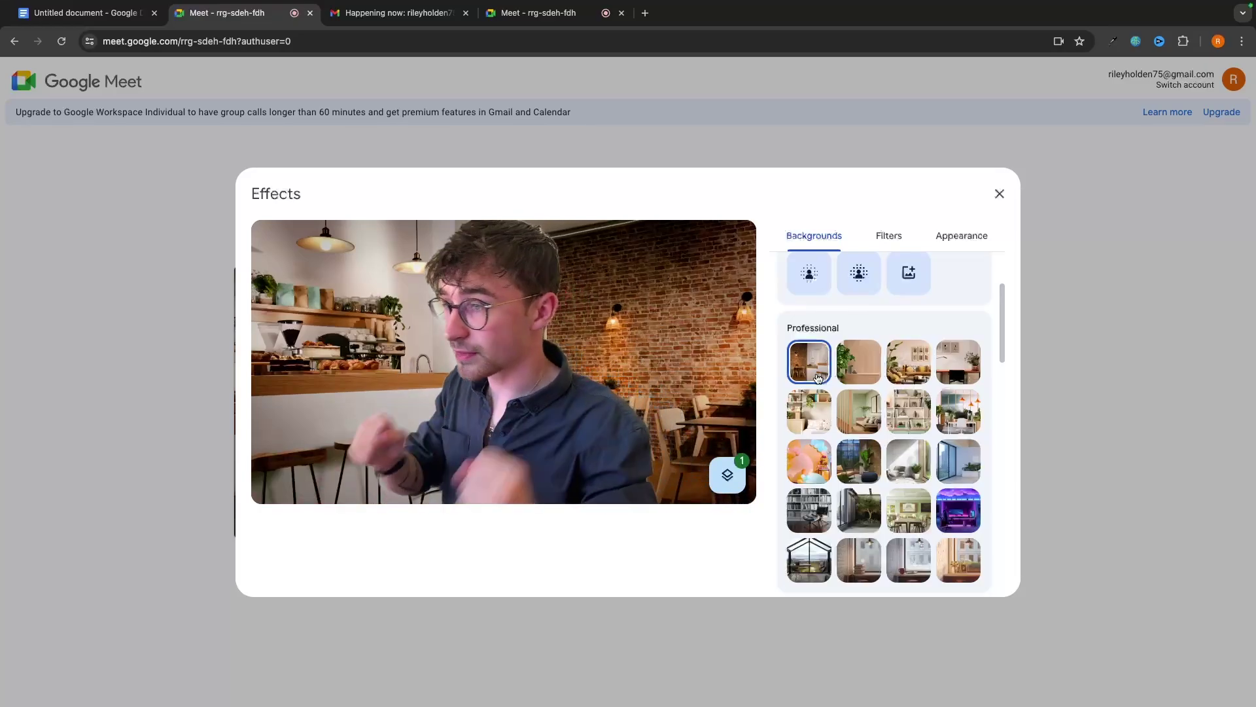
click(859, 361)
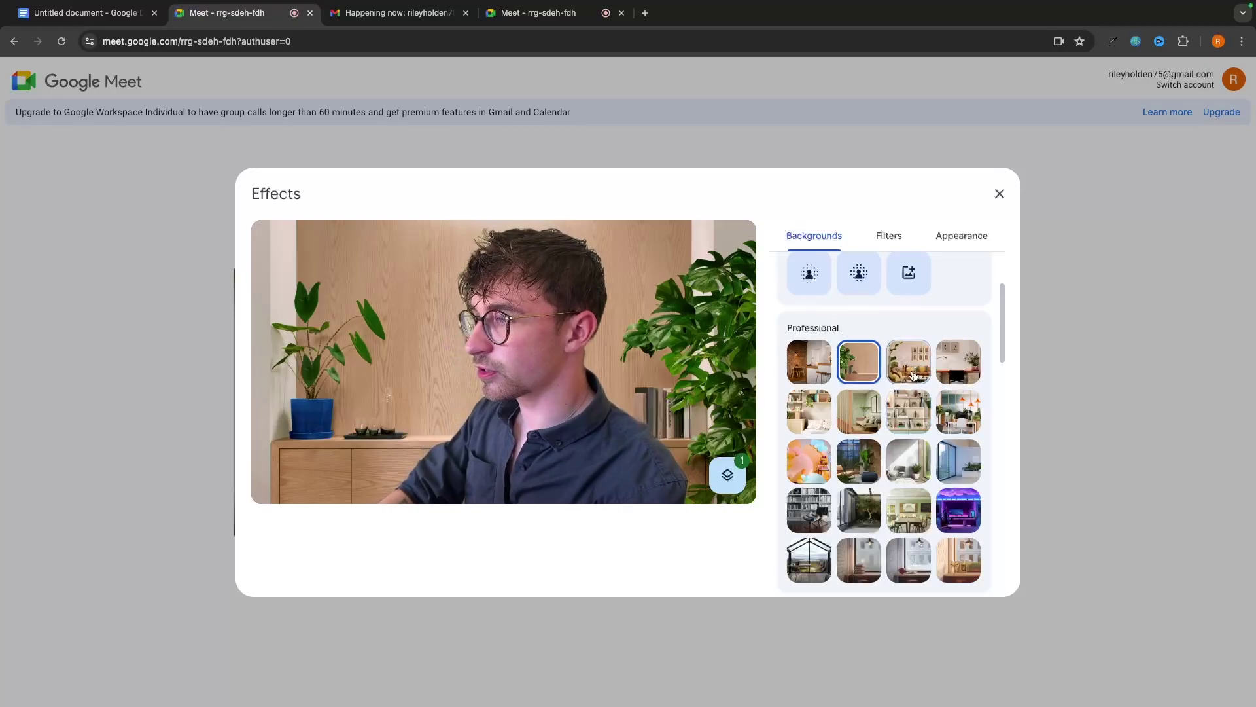
click(914, 375)
click(956, 366)
click(910, 412)
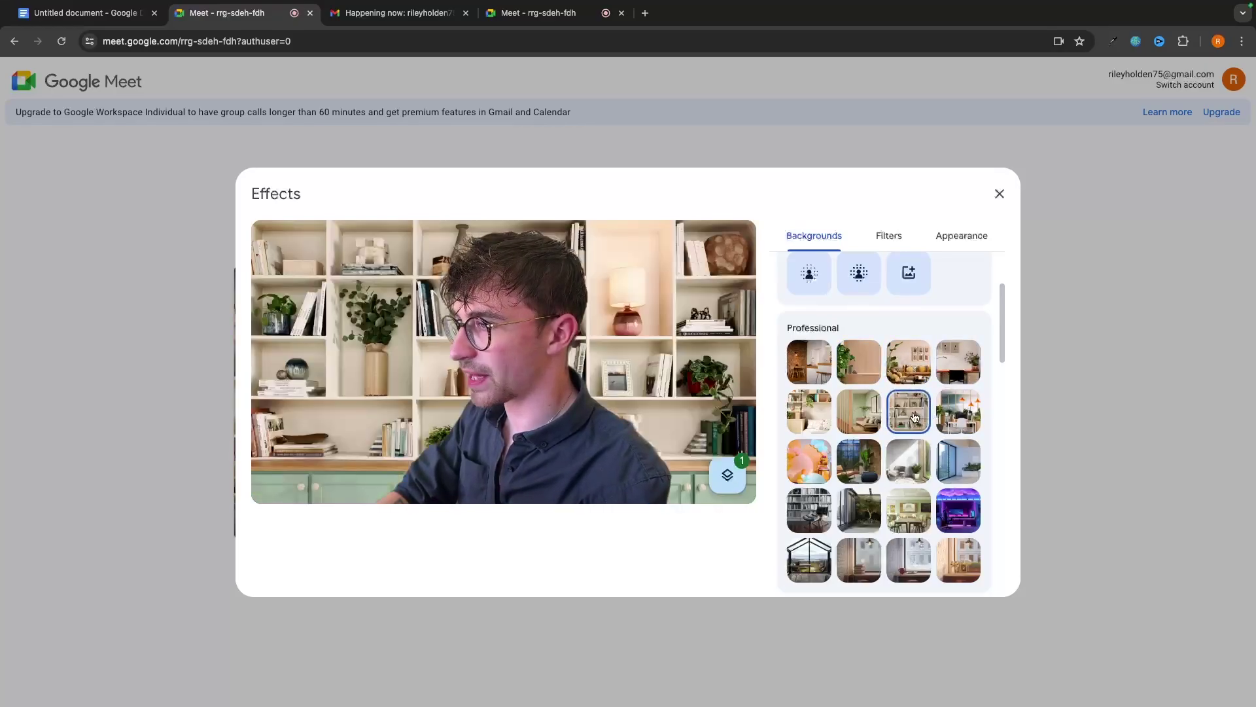
click(860, 413)
scroll(863, 405, up, 1)
click(871, 386)
scroll(870, 382, up, 2)
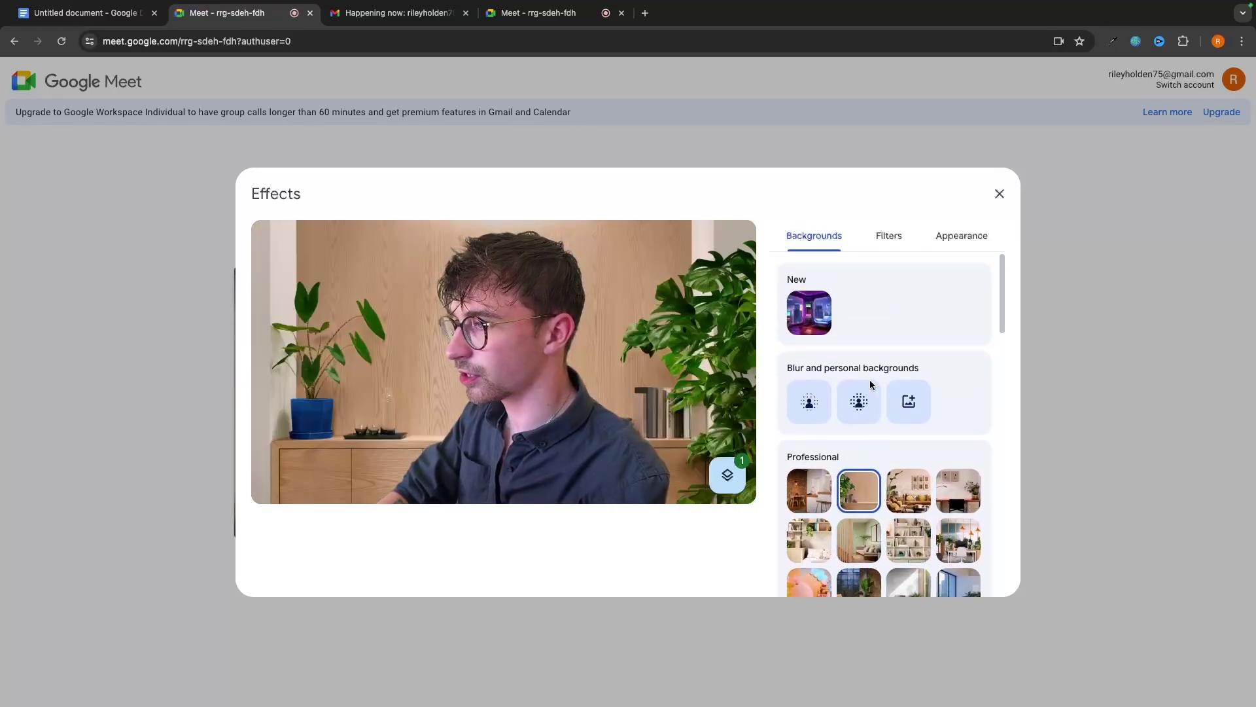
Step: Compare the slight and full background blur on the camera preview, and remove the blur again
click(816, 411)
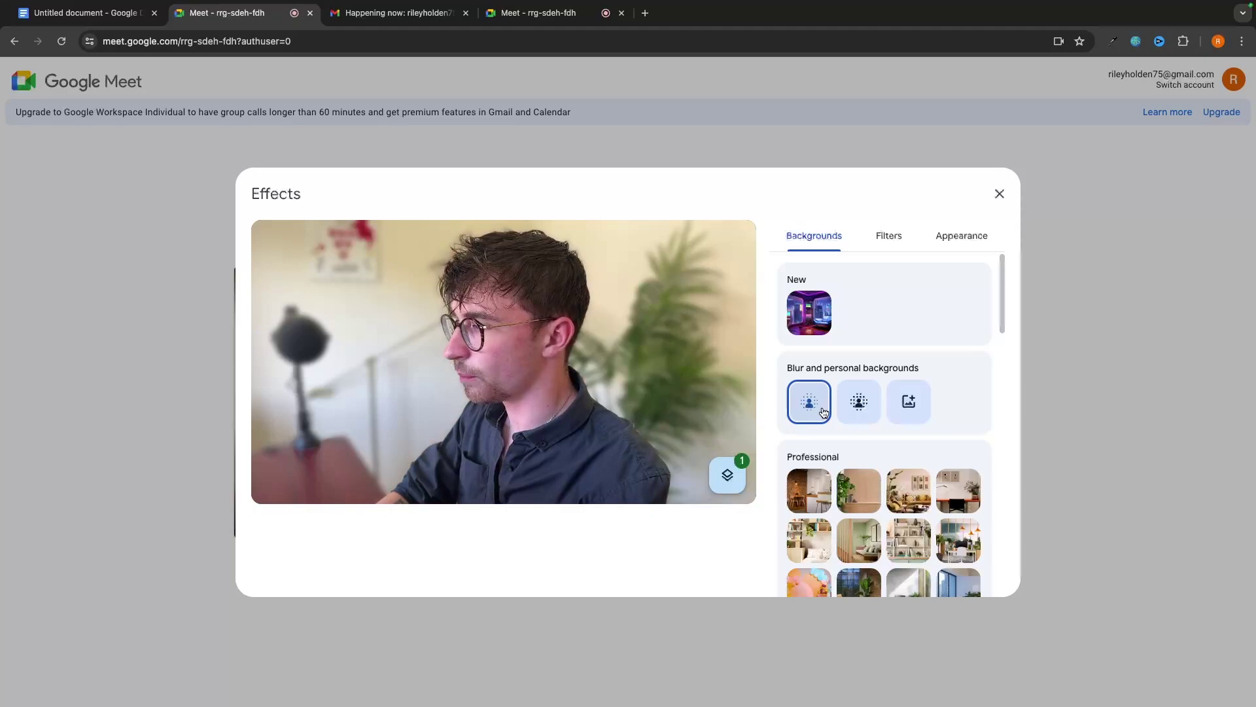
click(859, 409)
click(811, 406)
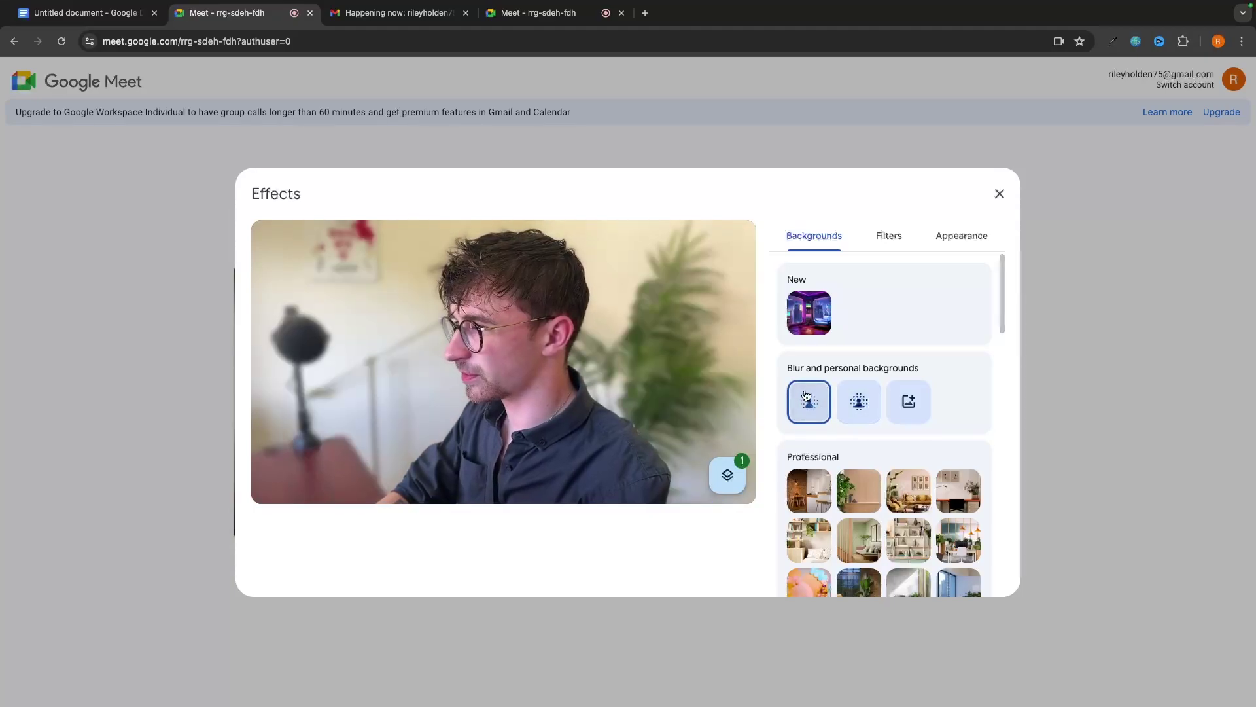
click(859, 407)
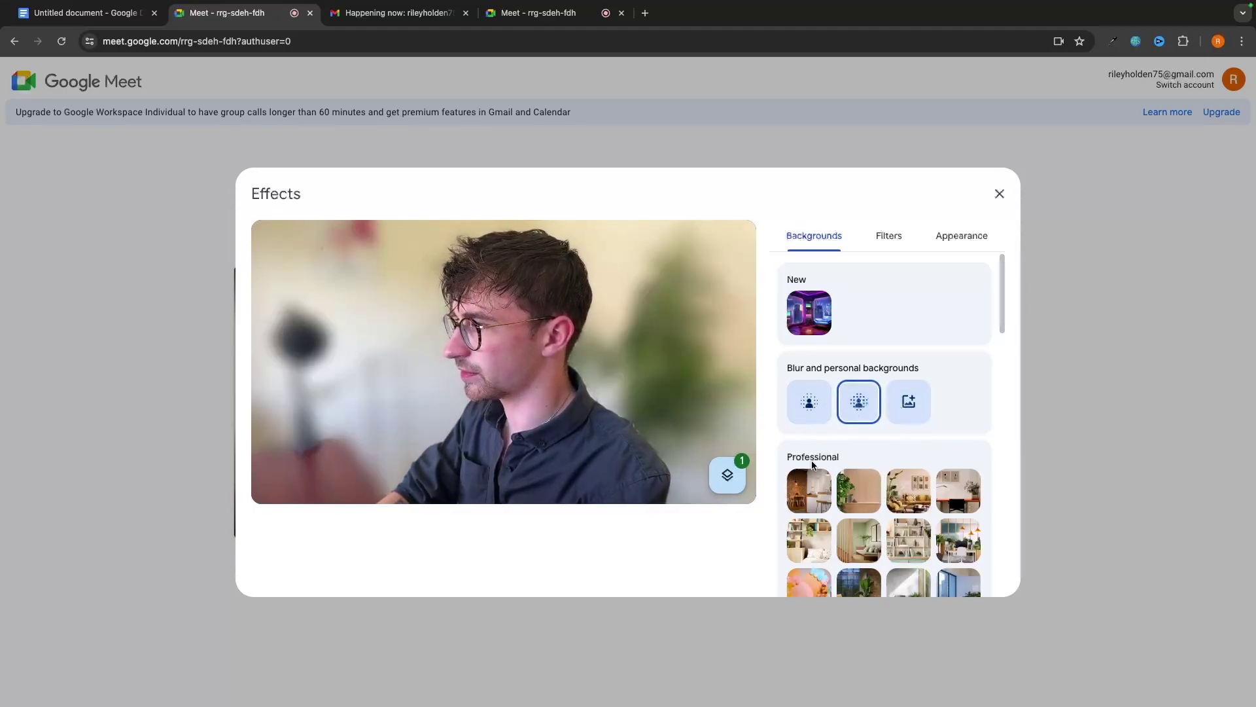
click(826, 409)
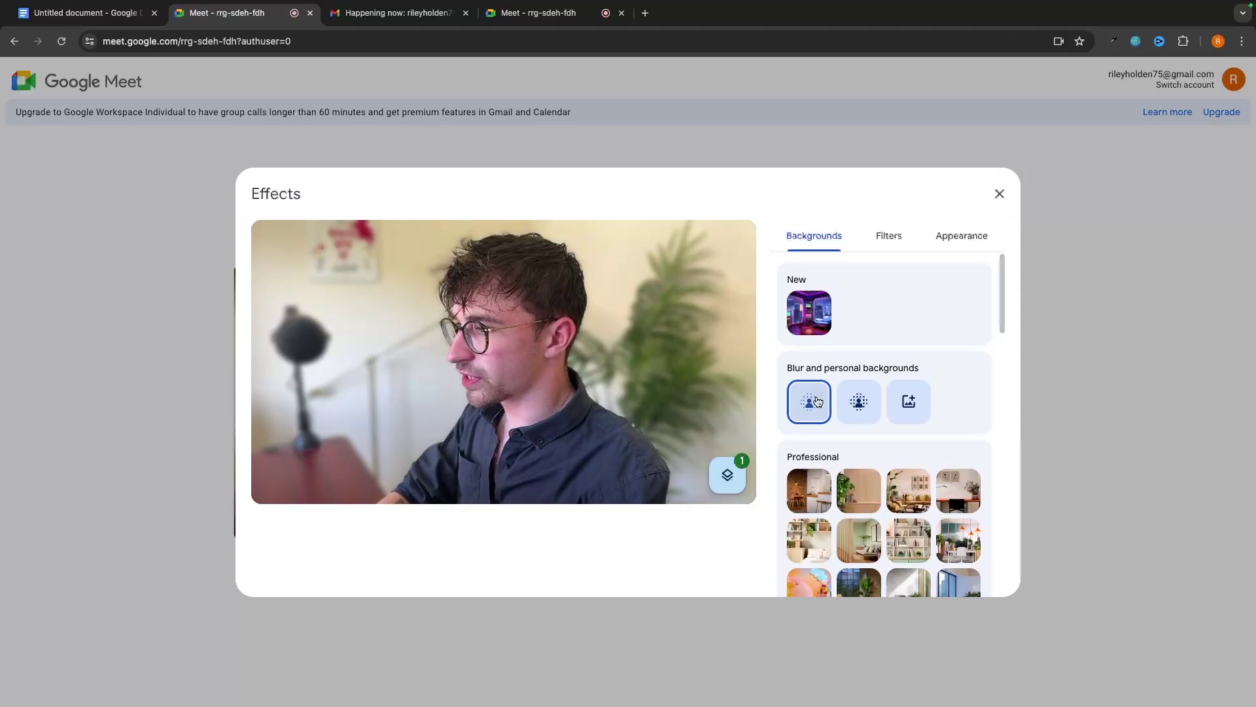
click(813, 414)
click(818, 414)
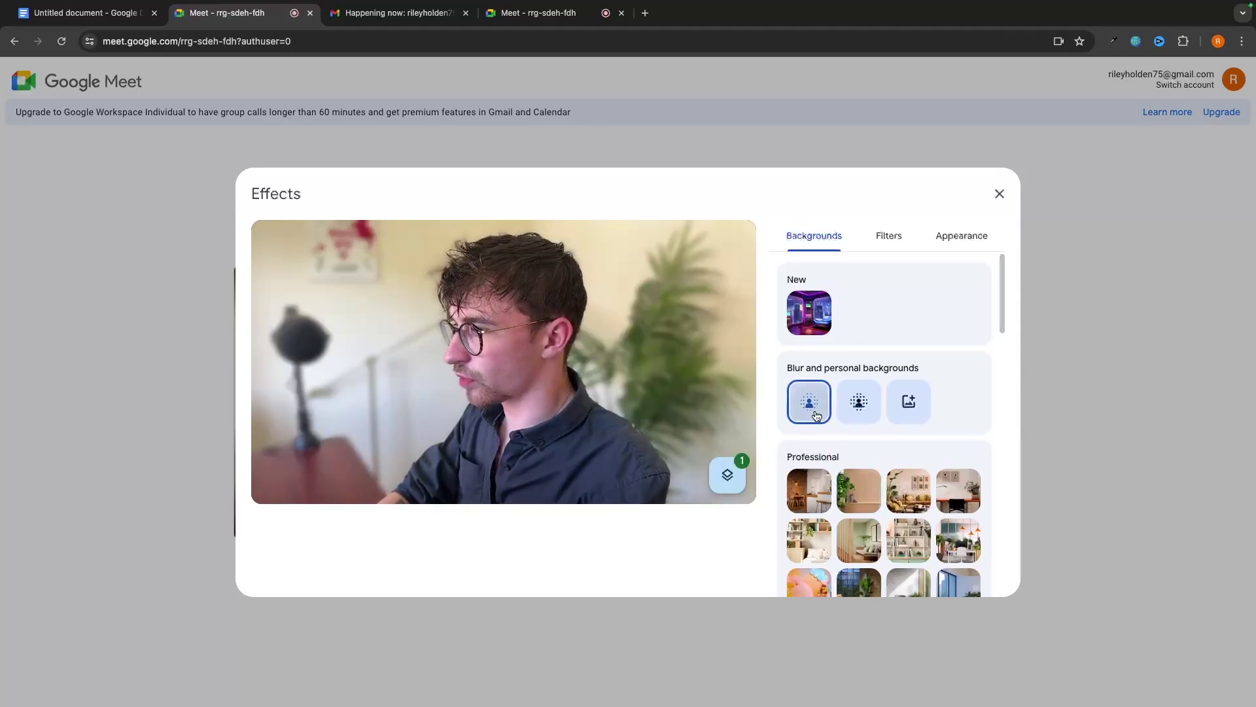
click(815, 412)
Step: Try the cat-ear headphones and Cyber glasses filters on the camera preview, and remove the filter again
click(888, 235)
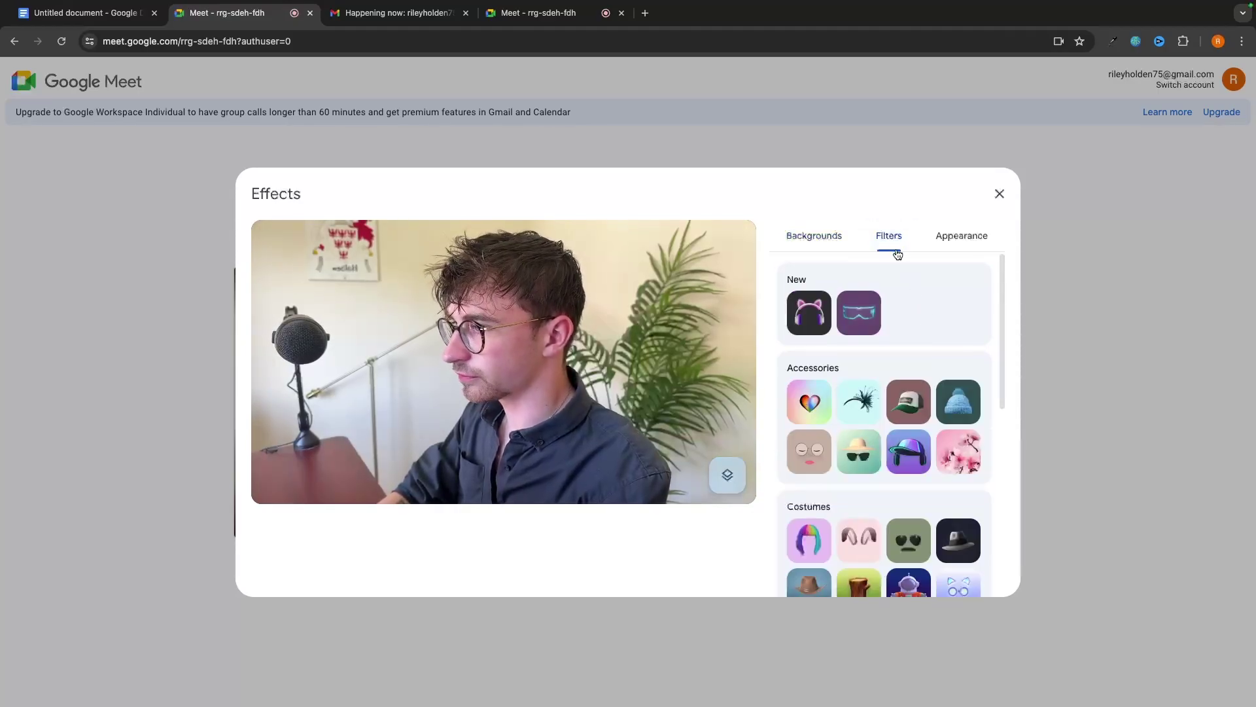
click(828, 313)
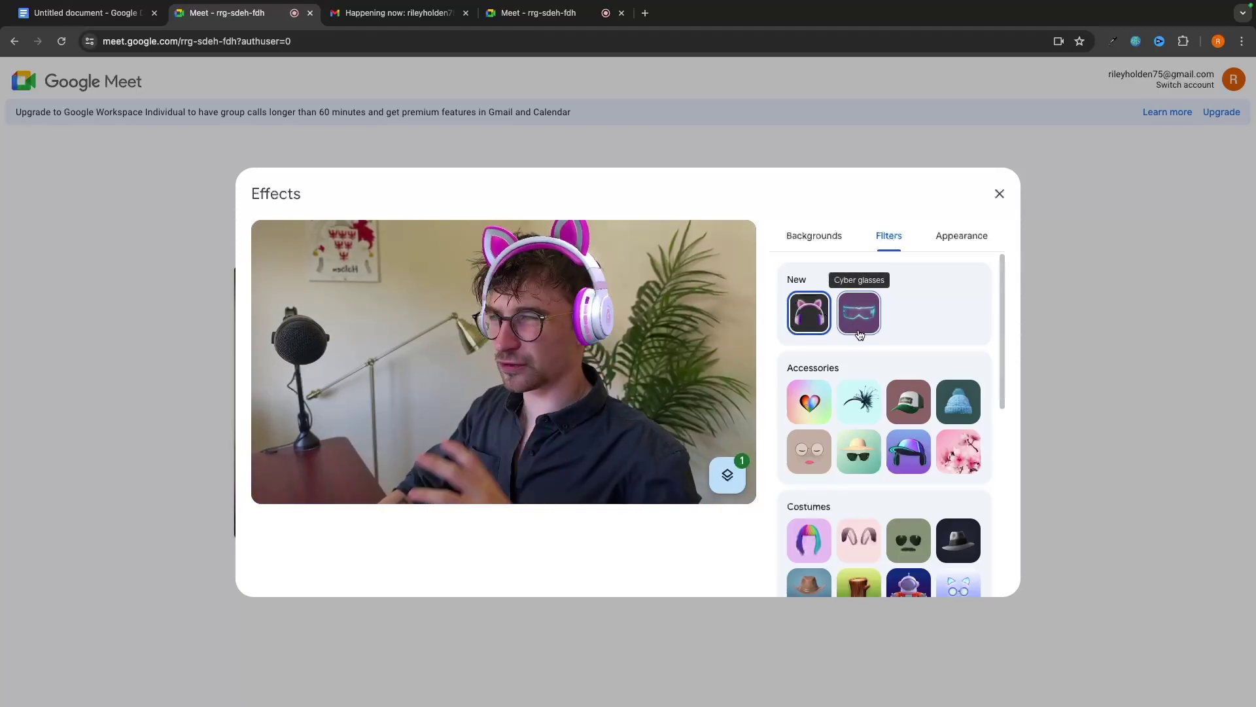
click(859, 333)
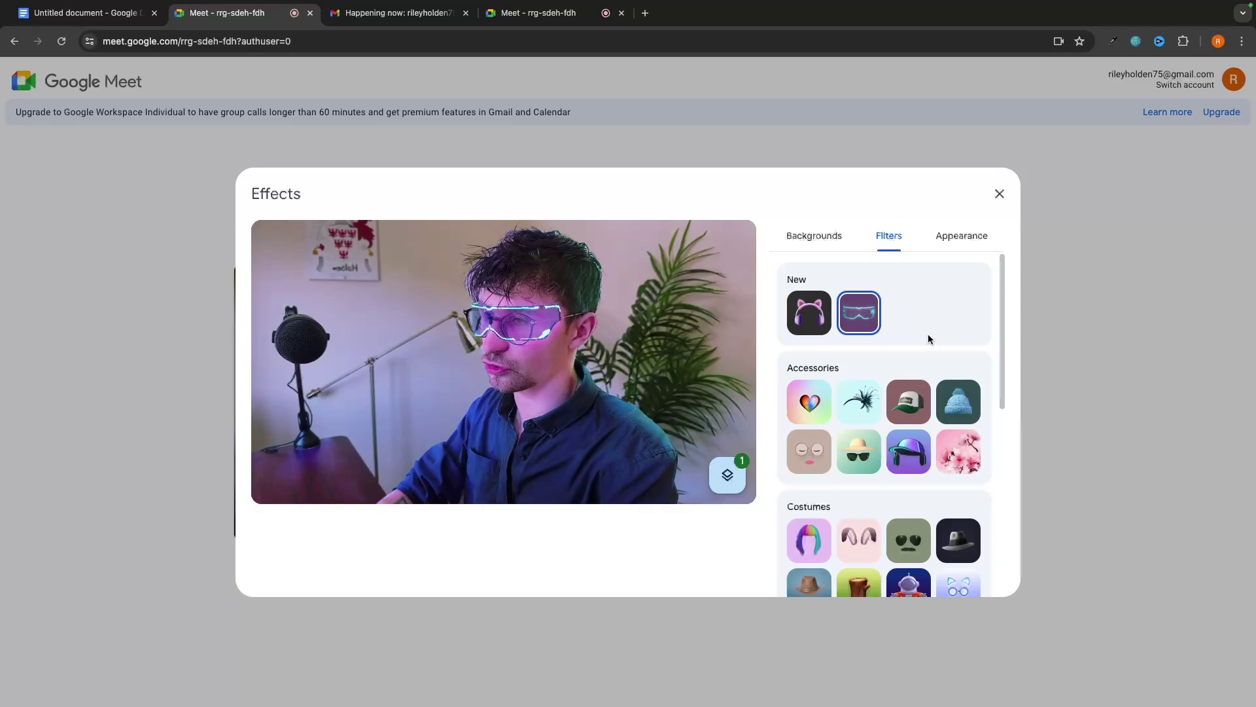
click(876, 319)
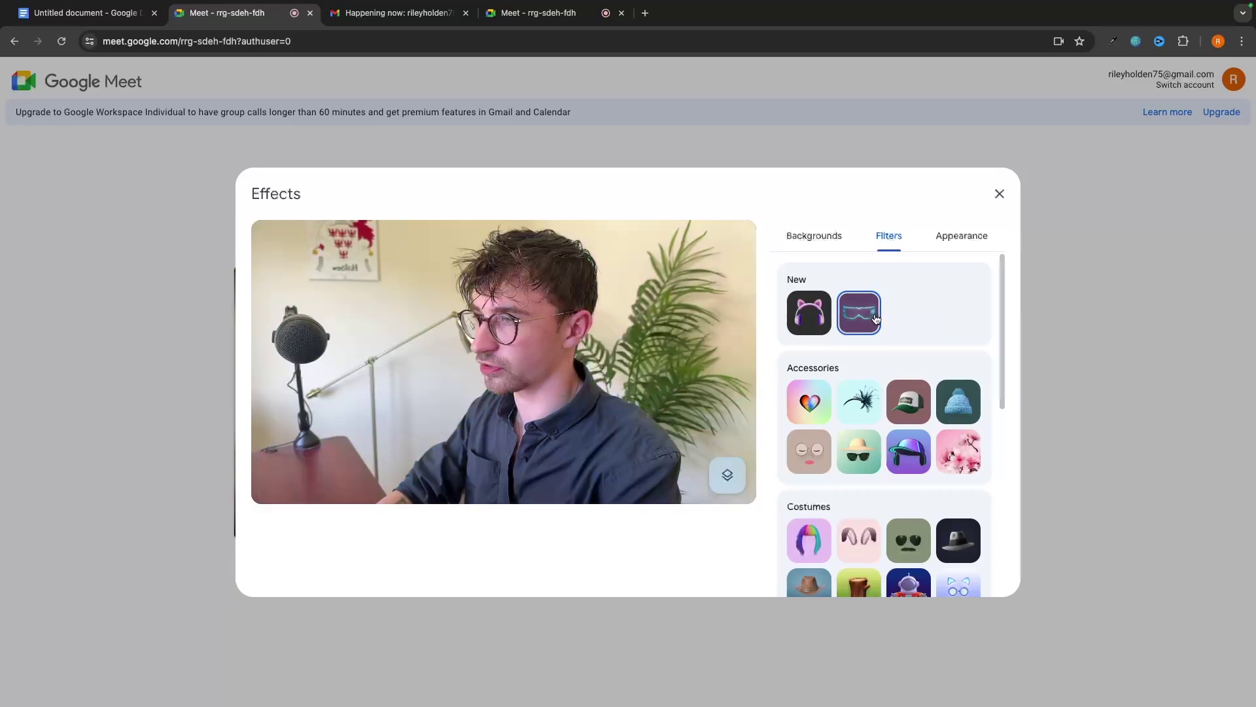
Step: Try the video lighting adjustment and two of the appearance styles, reset them, and close the effects
click(976, 237)
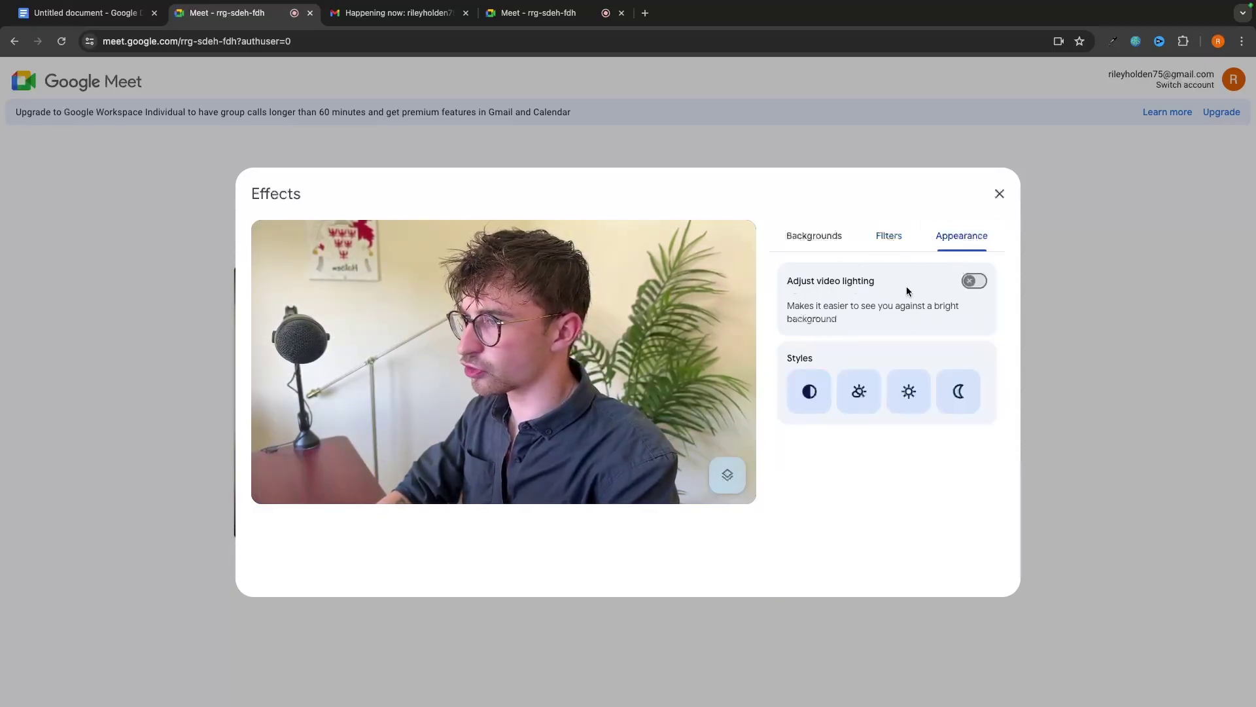
click(974, 282)
click(974, 282)
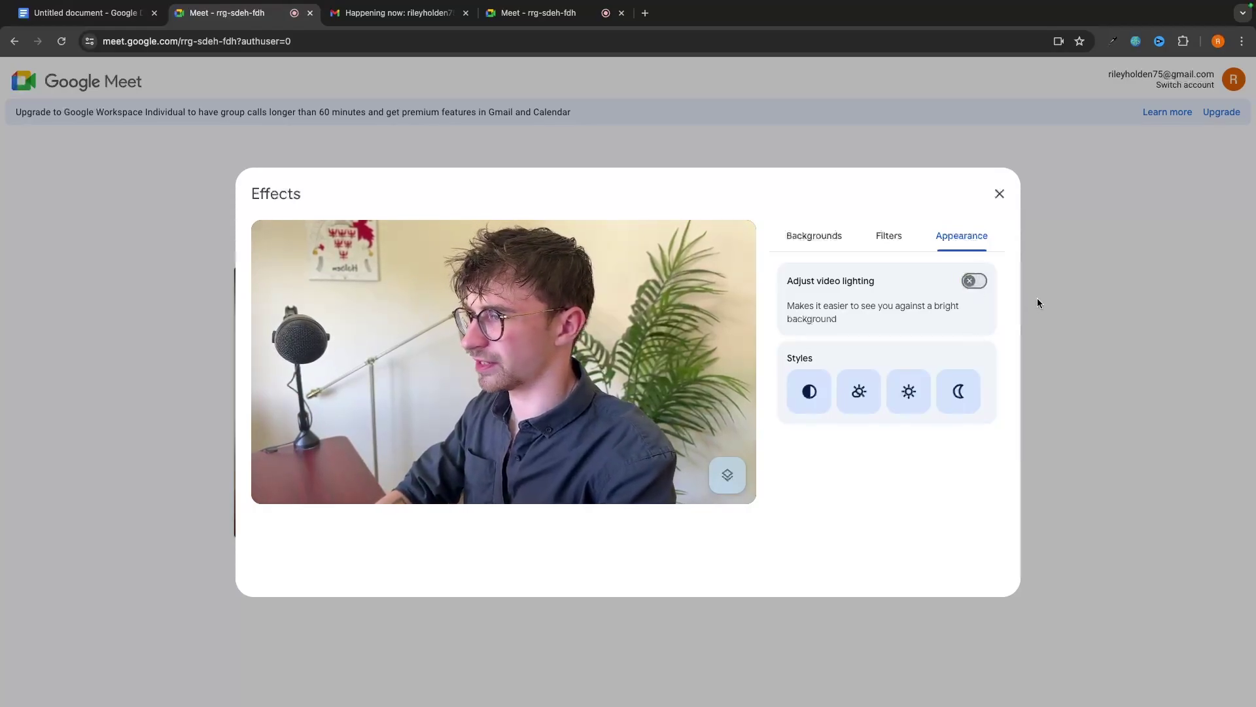
click(858, 394)
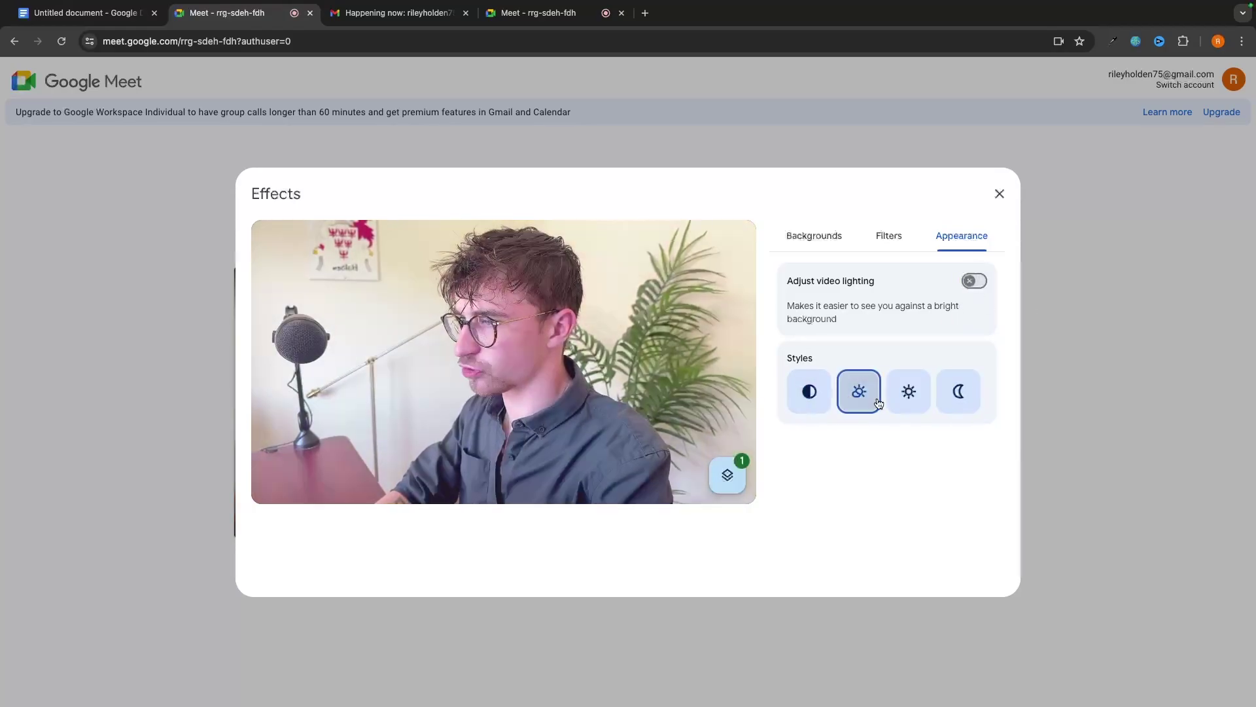
click(906, 399)
click(907, 396)
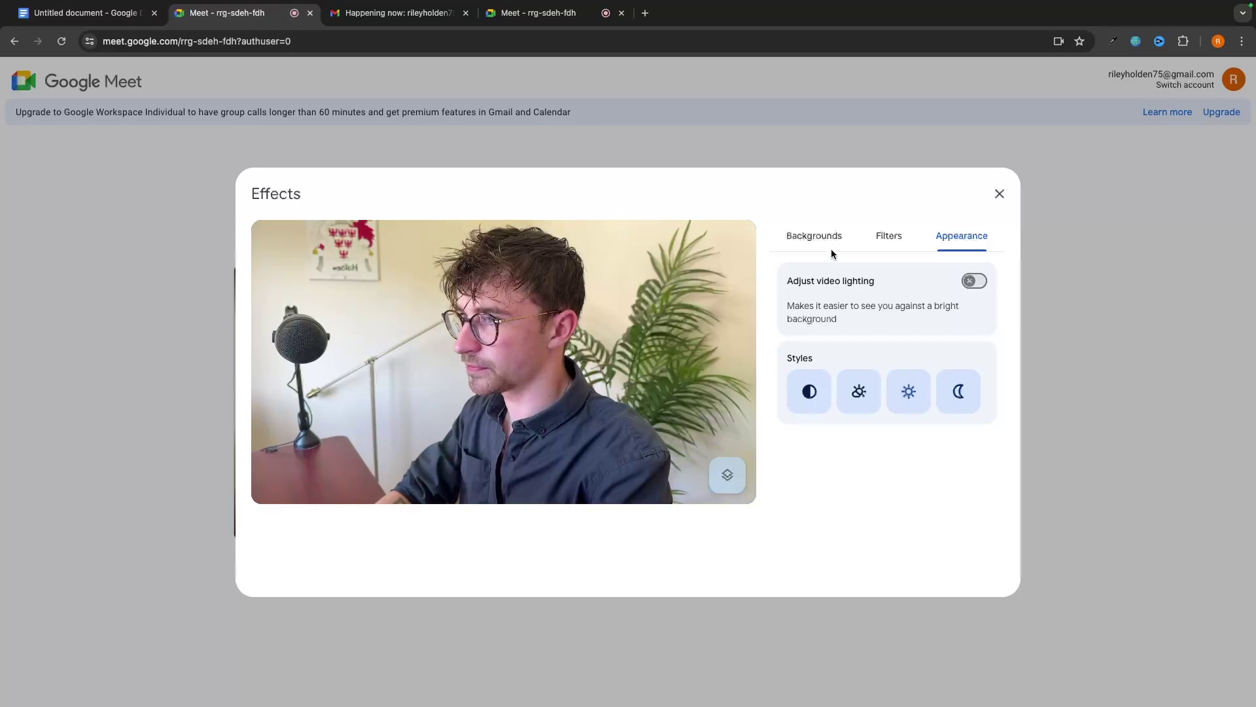
click(817, 237)
click(1013, 204)
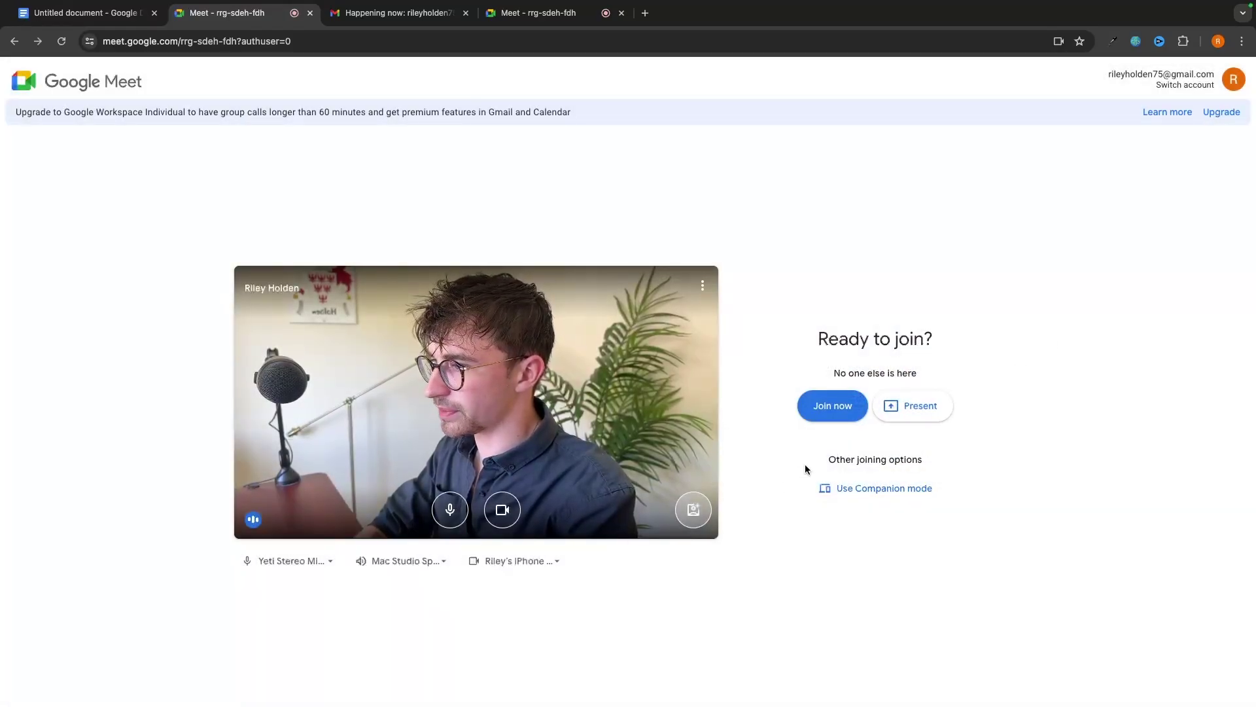
Step: Join the meeting and dismiss the notice about reporting abuse
click(836, 411)
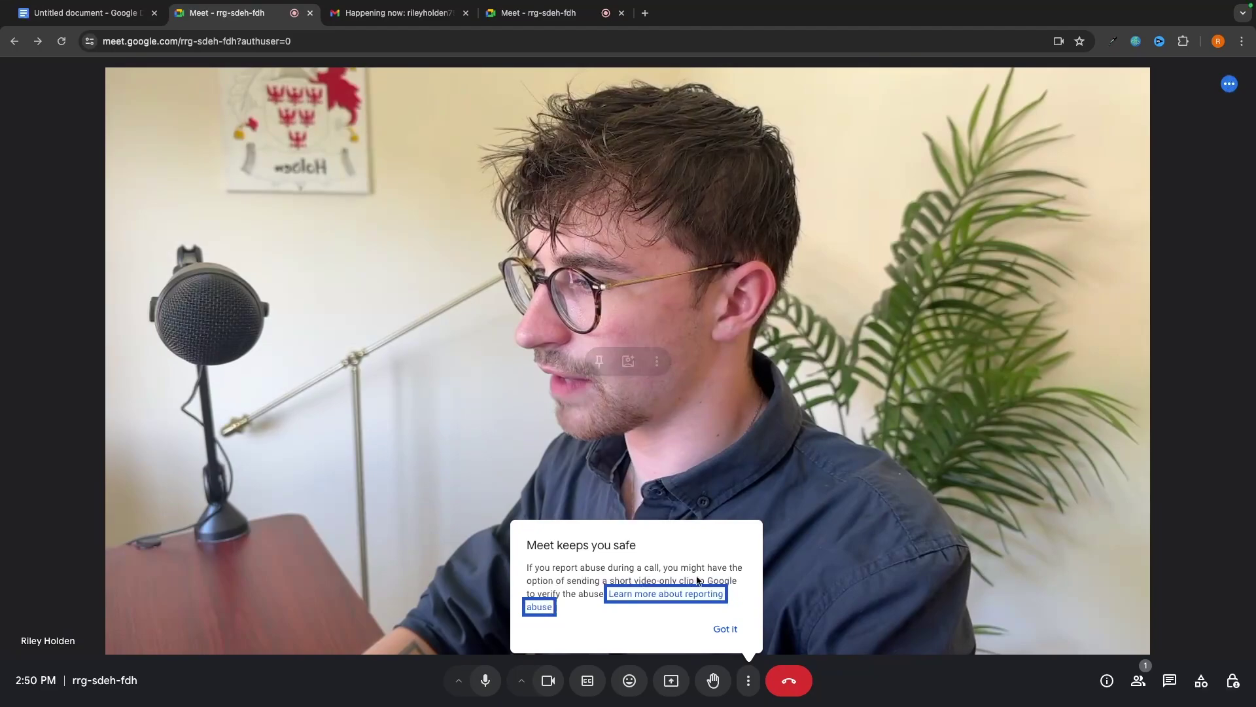
click(724, 629)
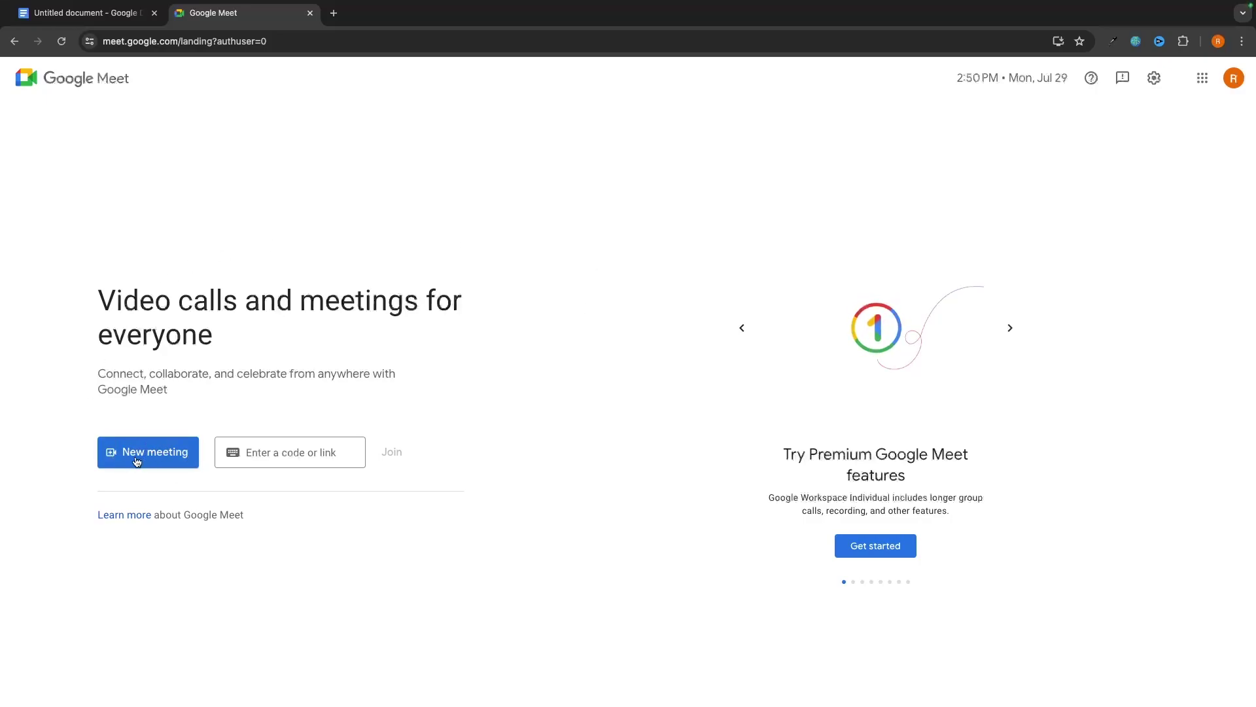
Step: Create a meeting for later from the Google Meet home page and copy its joining link
click(133, 463)
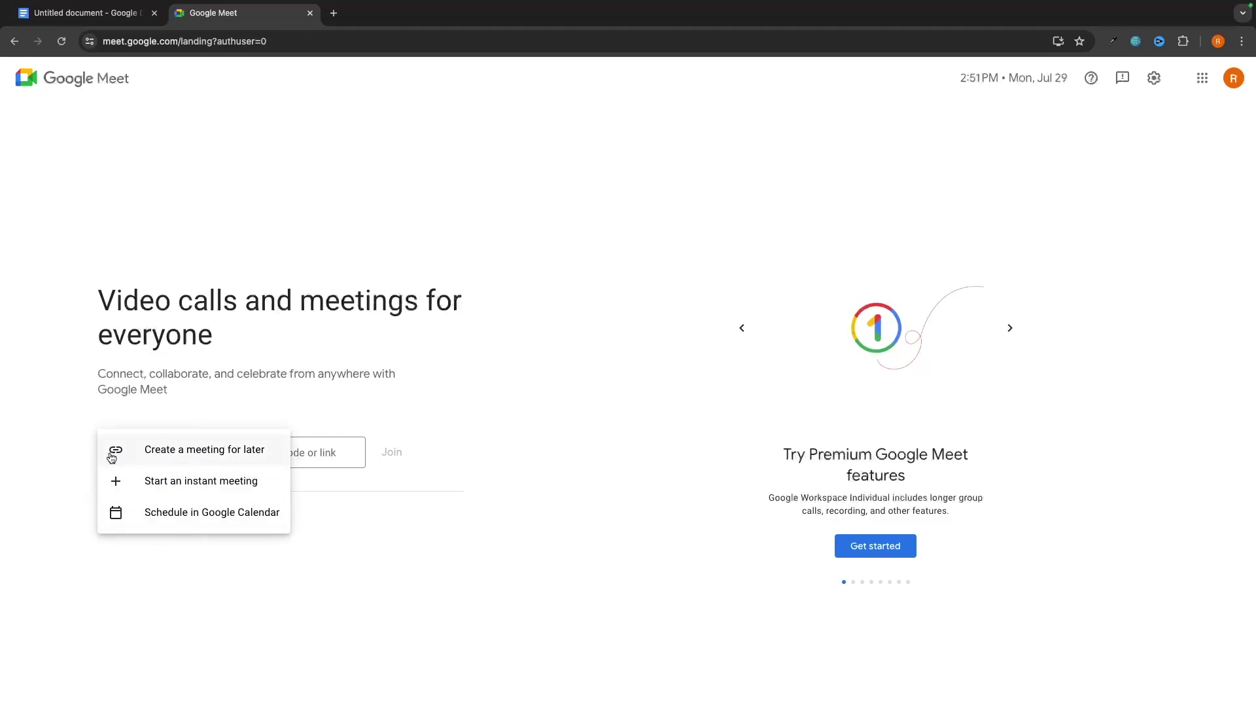
click(226, 456)
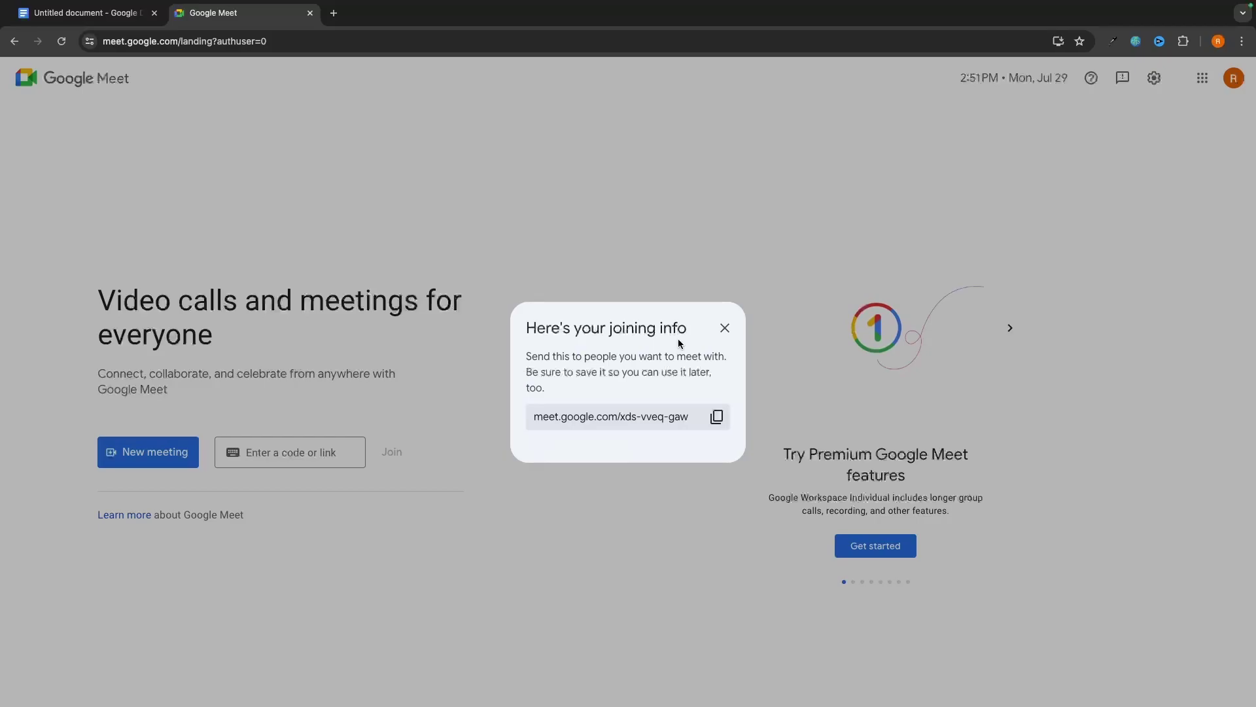
click(717, 418)
key(Escape)
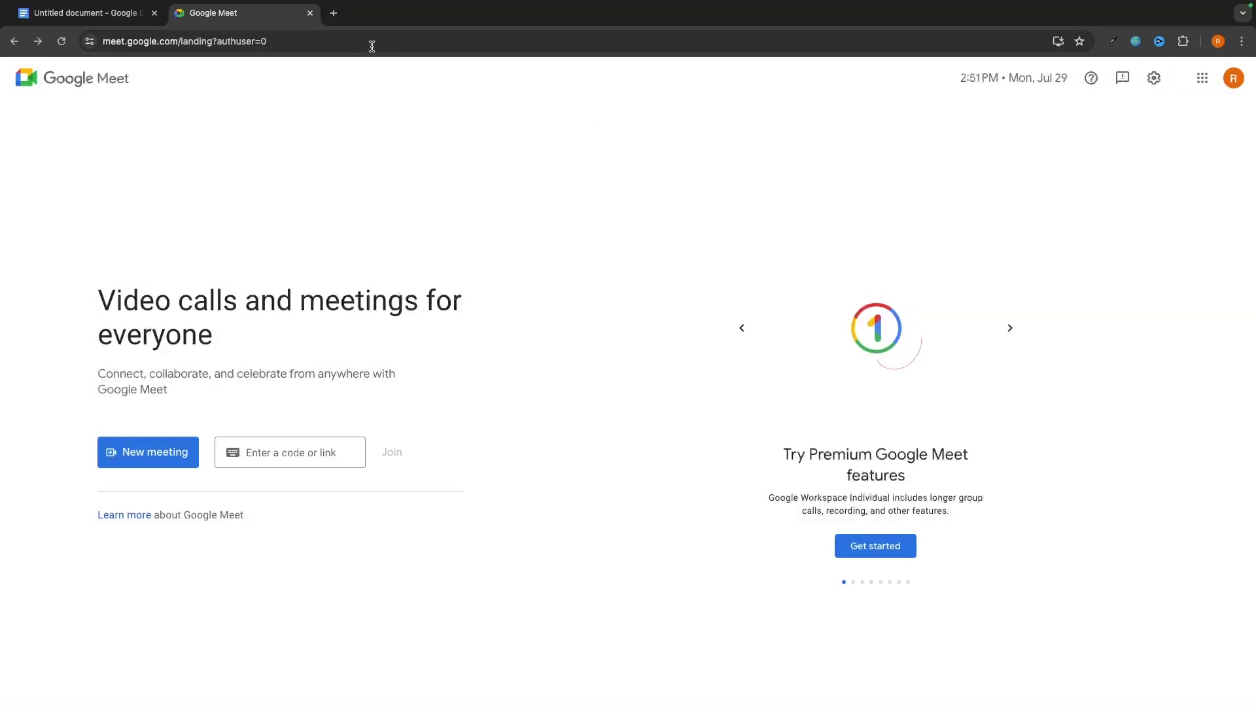
Step: Join the created meeting by opening its copied link in a new browser tab, and leave the call by closing that tab
click(334, 14)
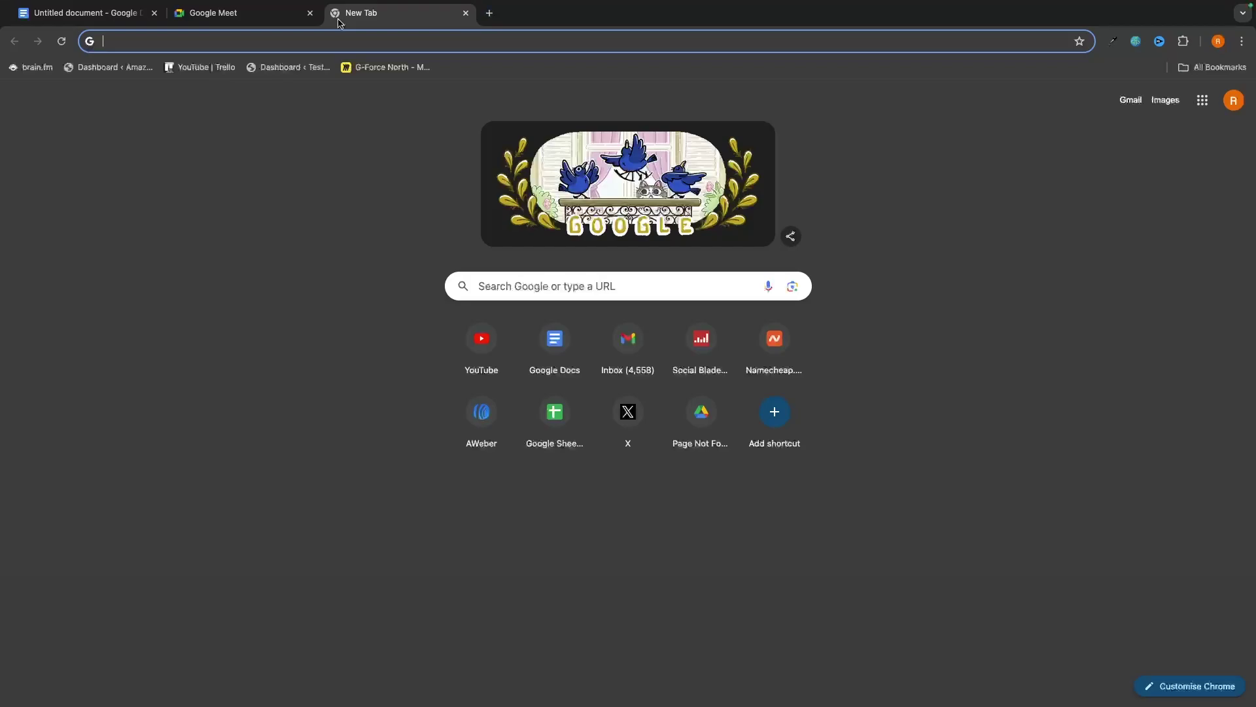
text(https://meet.google.com/xds-vveq-gaw)
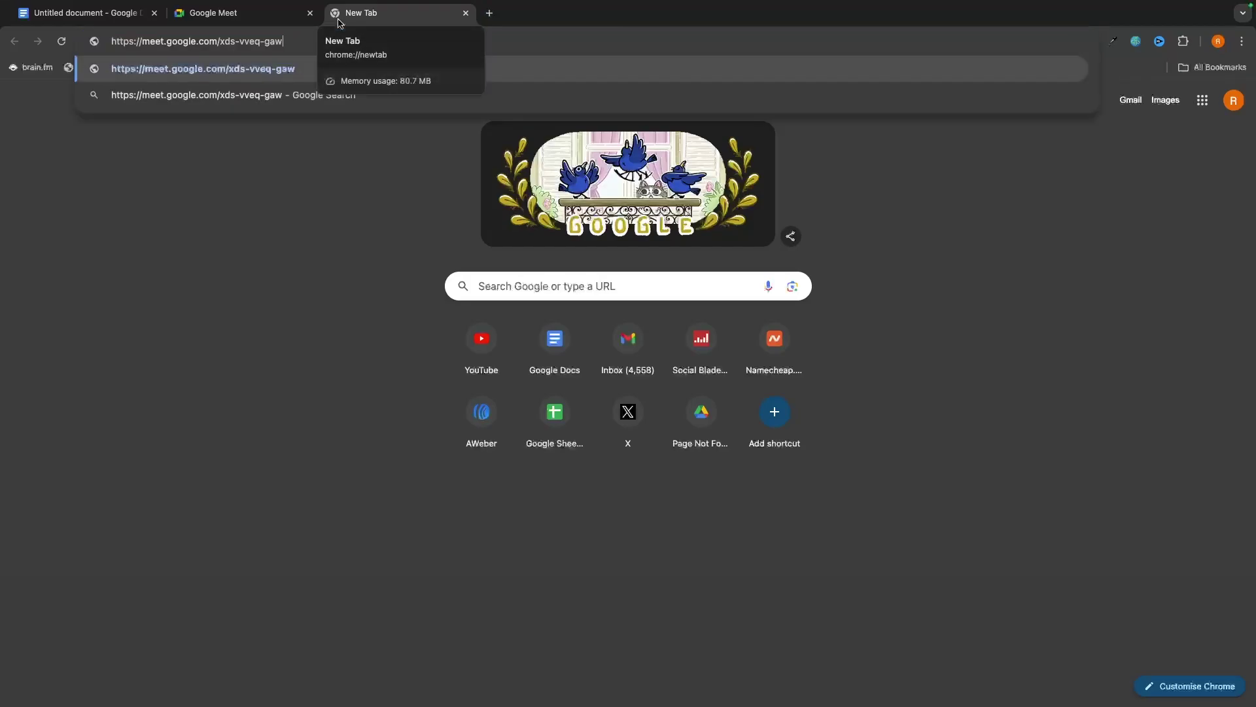
click(340, 24)
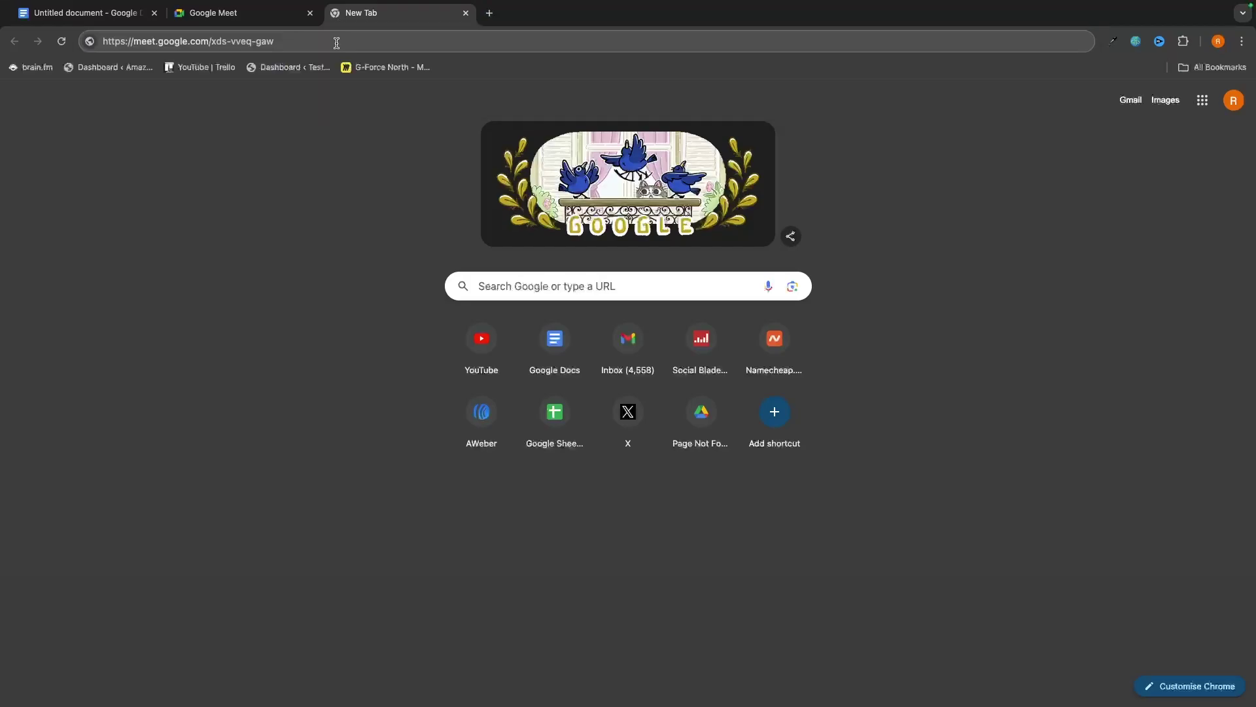
click(336, 42)
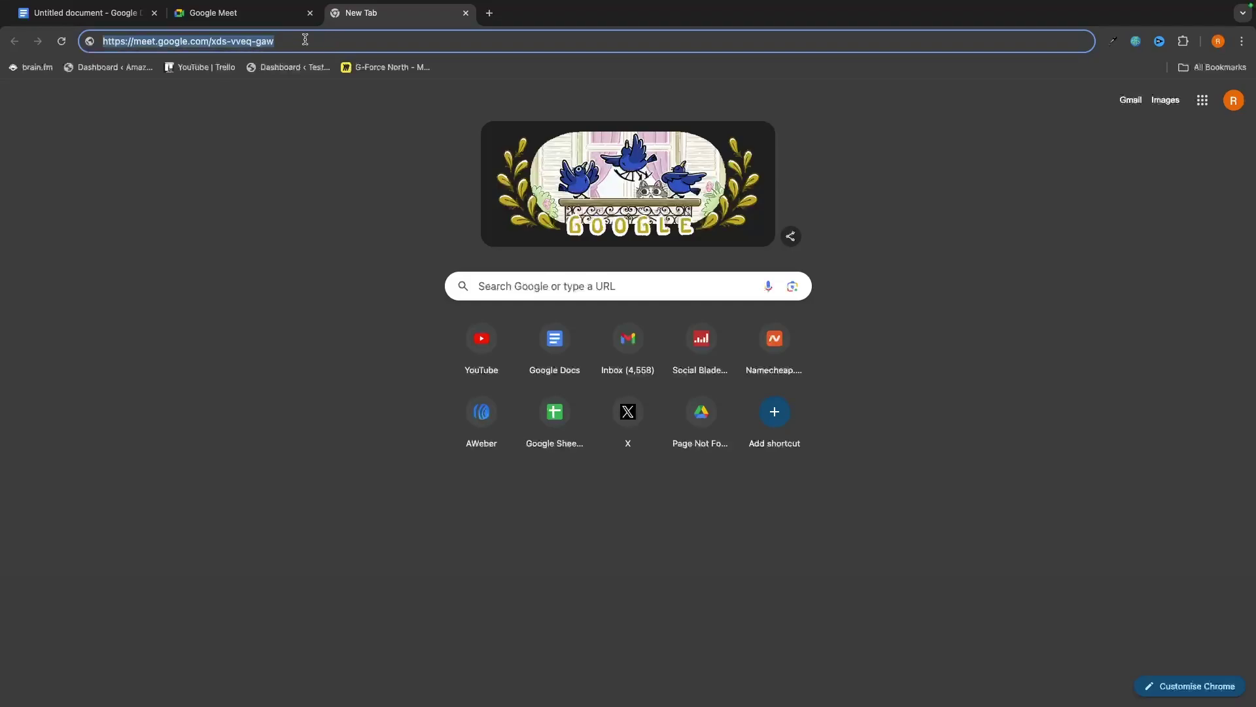
key(Return)
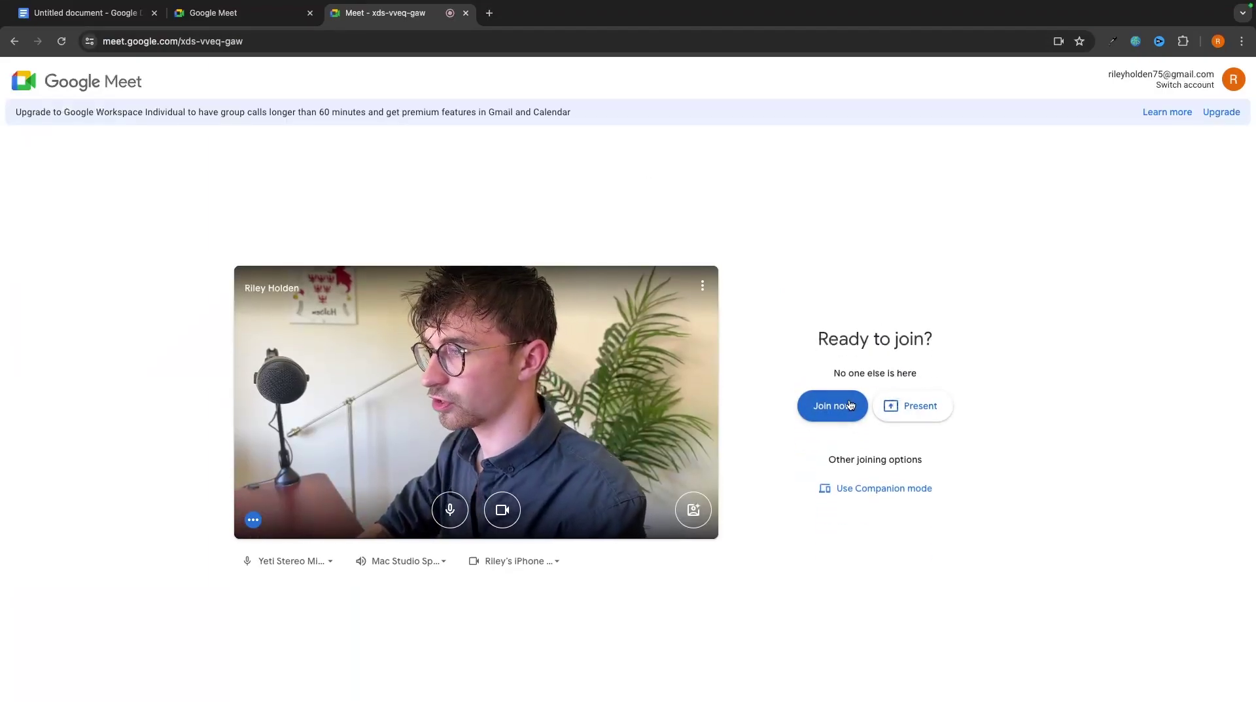
click(849, 404)
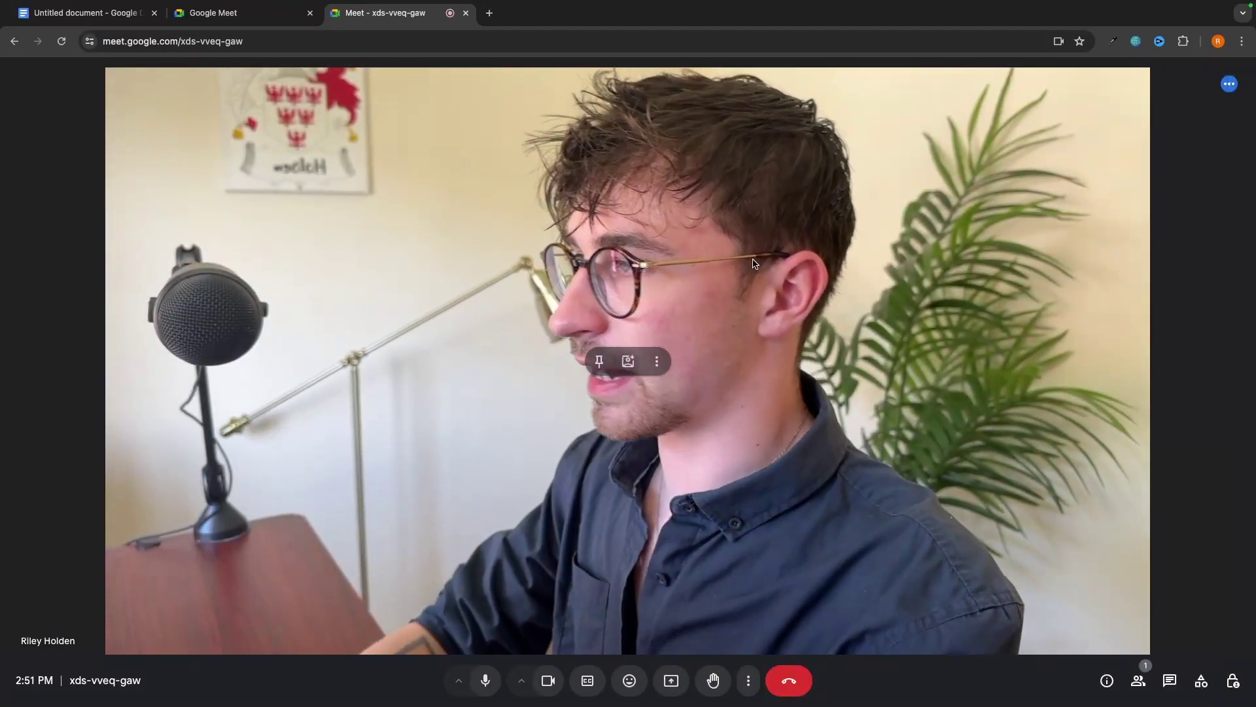
click(465, 13)
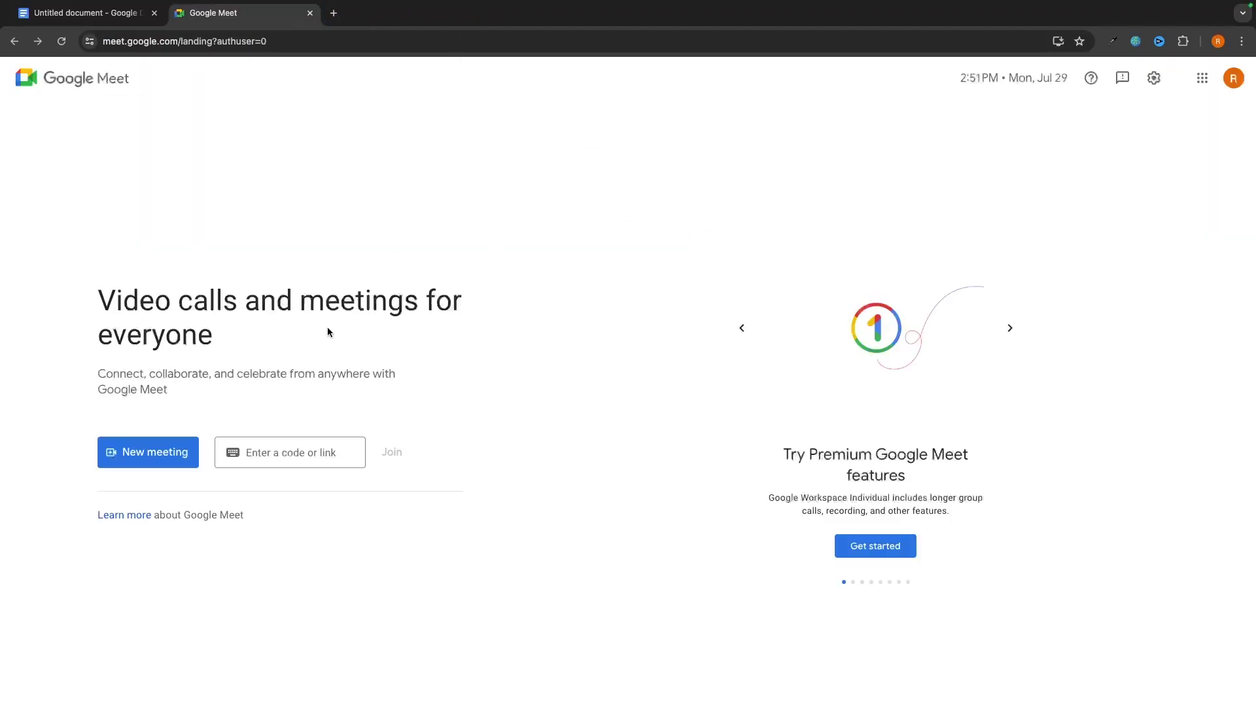
Step: Open a new Google Calendar event from the Google Meet home page for scheduling a meeting
click(150, 463)
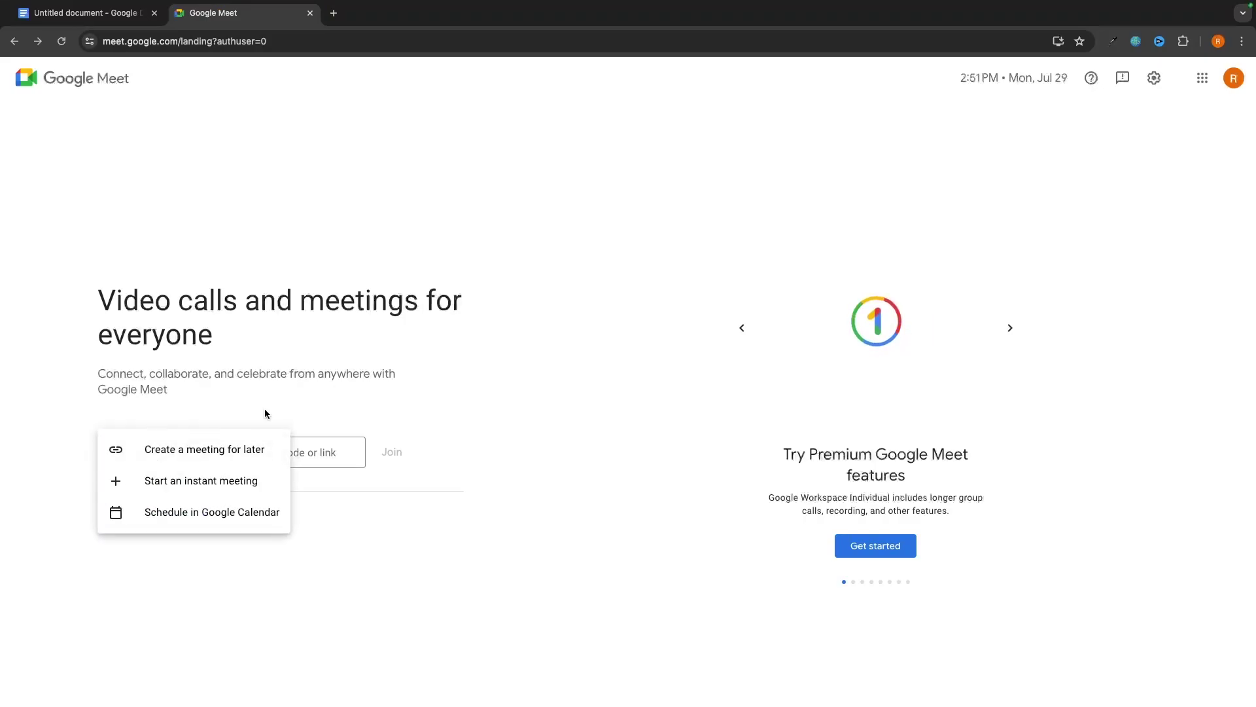
click(214, 519)
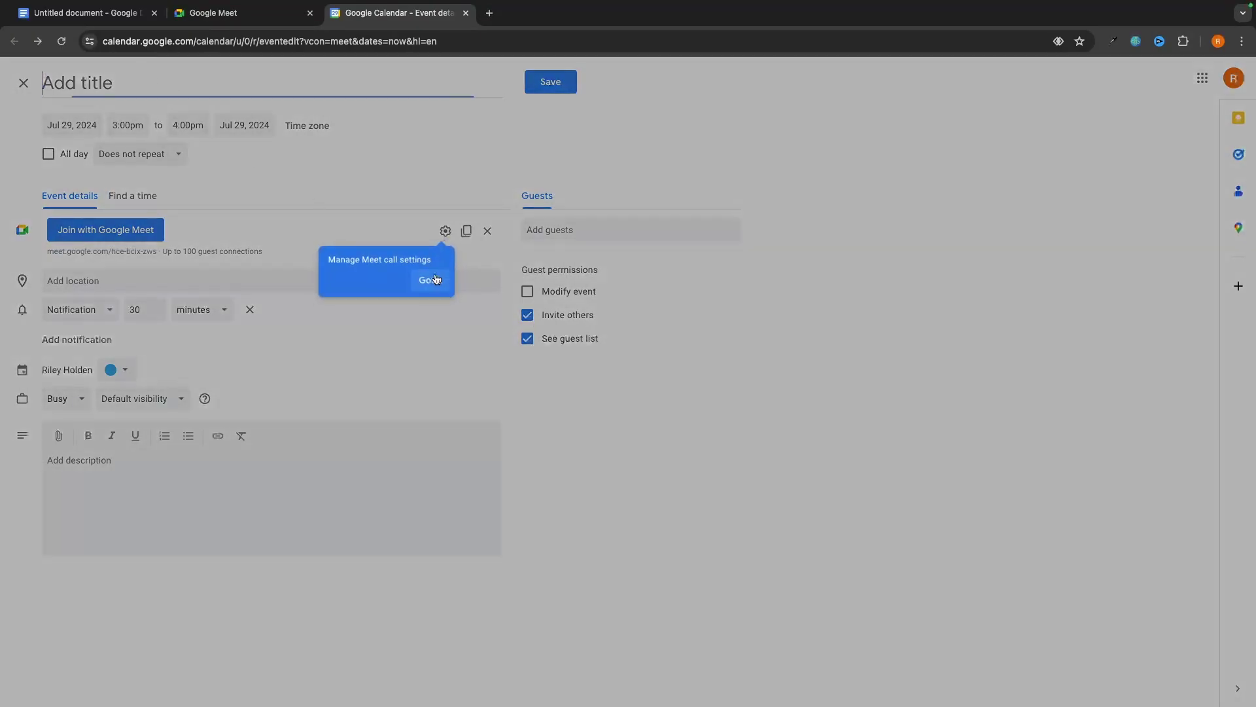
Step: Dismiss the tip about Meet call settings and title the new calendar event "Team Meeting"
click(431, 278)
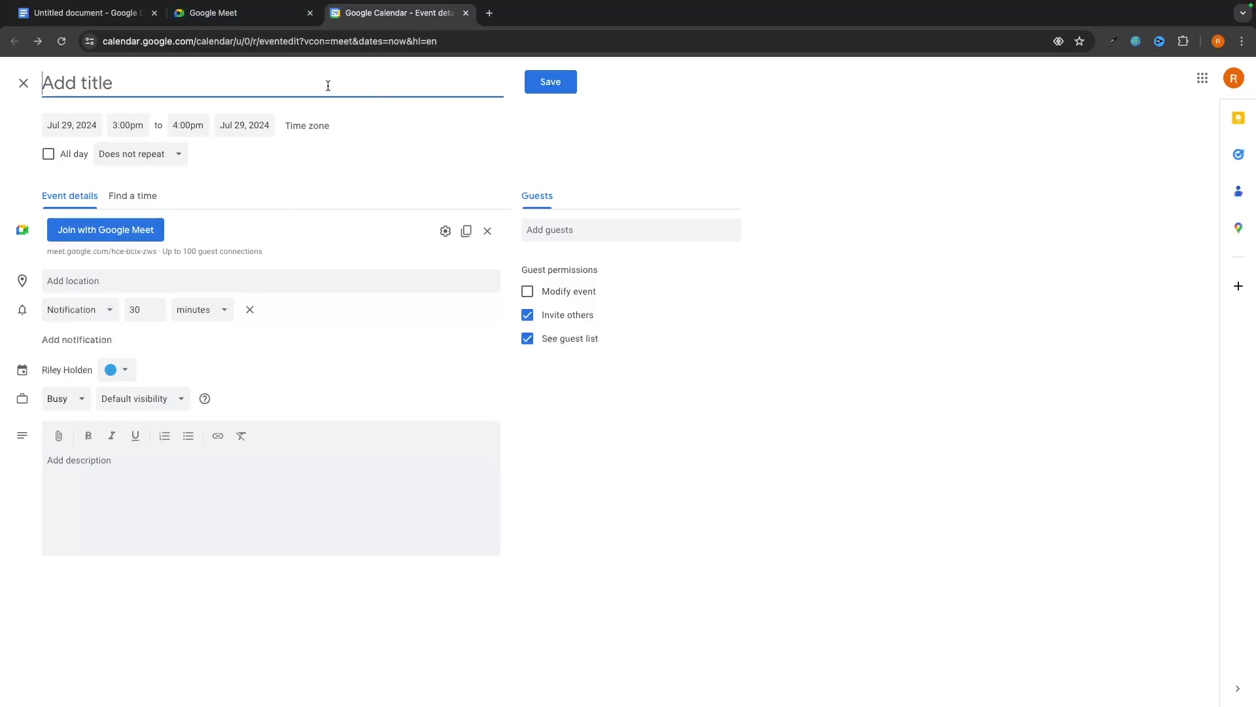
text(Team Meeti)
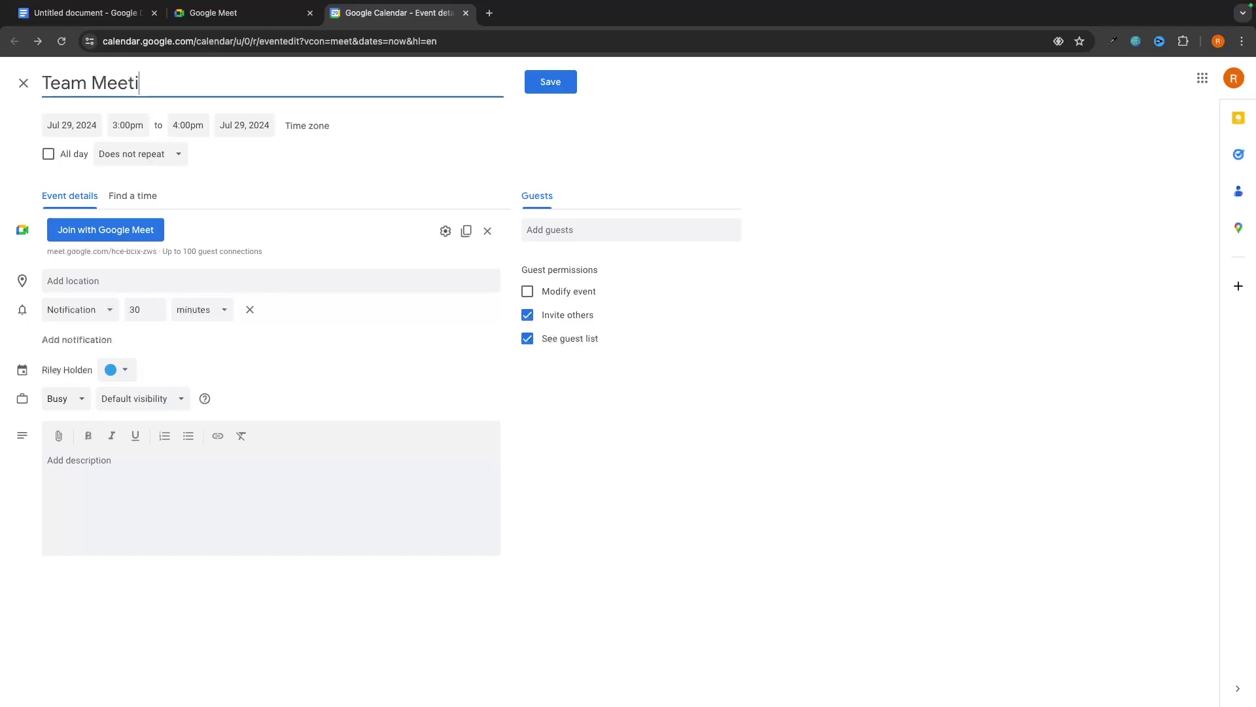
text(ng)
mouse_move(1247, 3)
Step: Set the event's start time to 4:00pm and check the repeat options, keeping it at Does not repeat
click(128, 125)
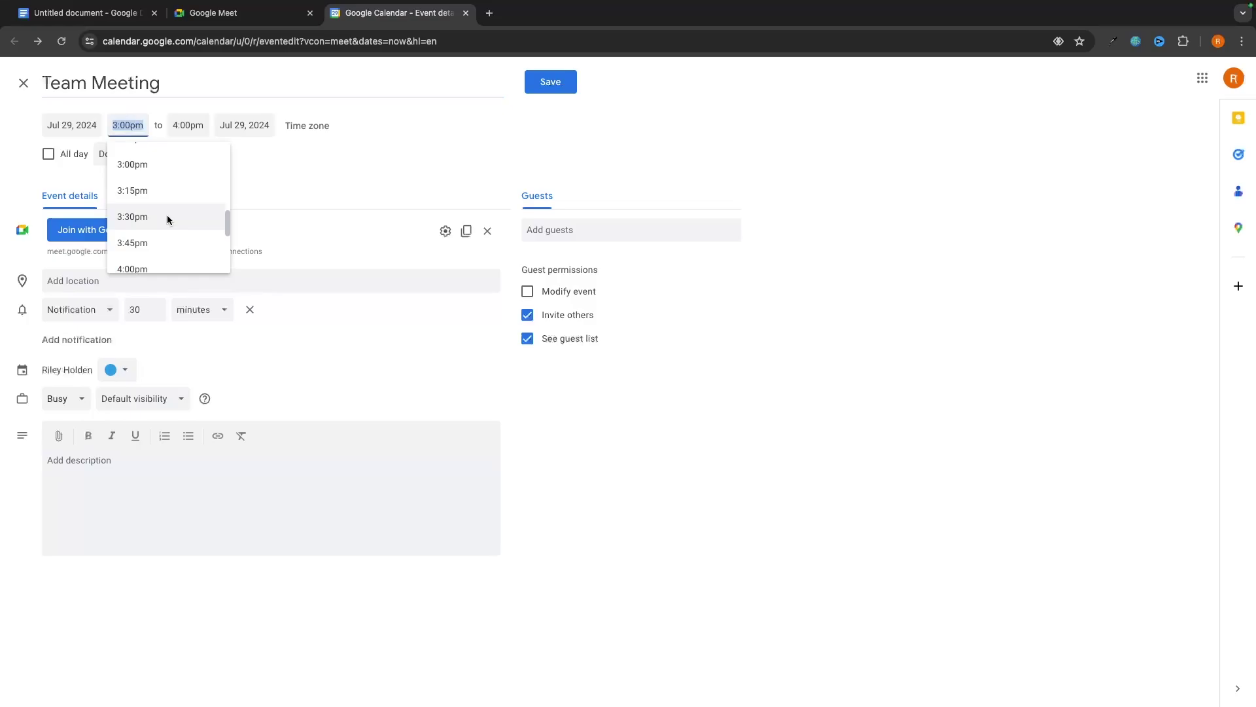
scroll(167, 216, down, 2)
click(154, 237)
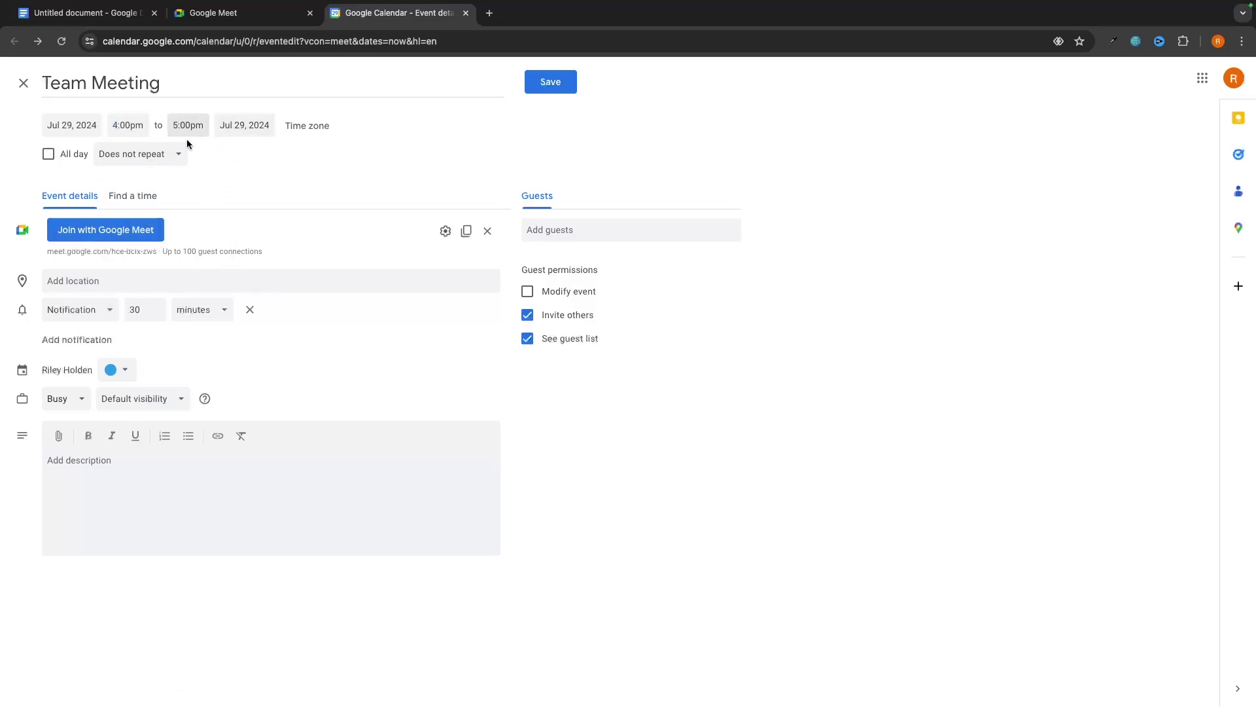
click(158, 162)
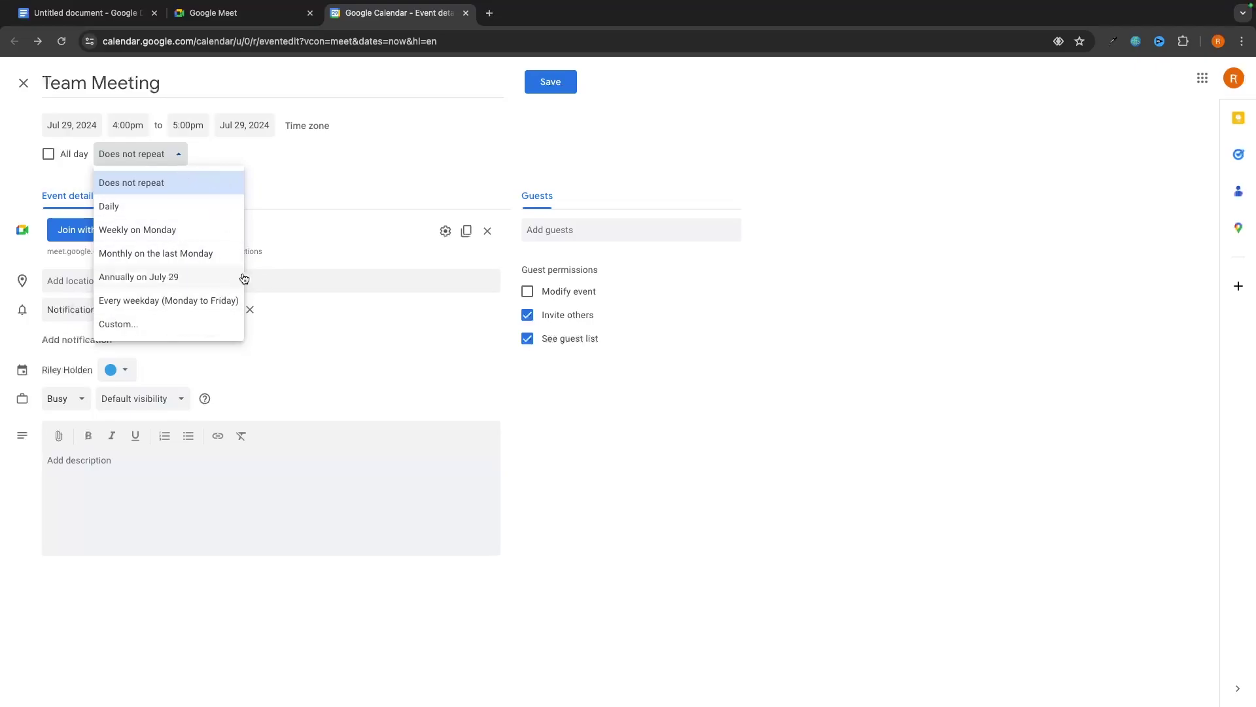
click(348, 159)
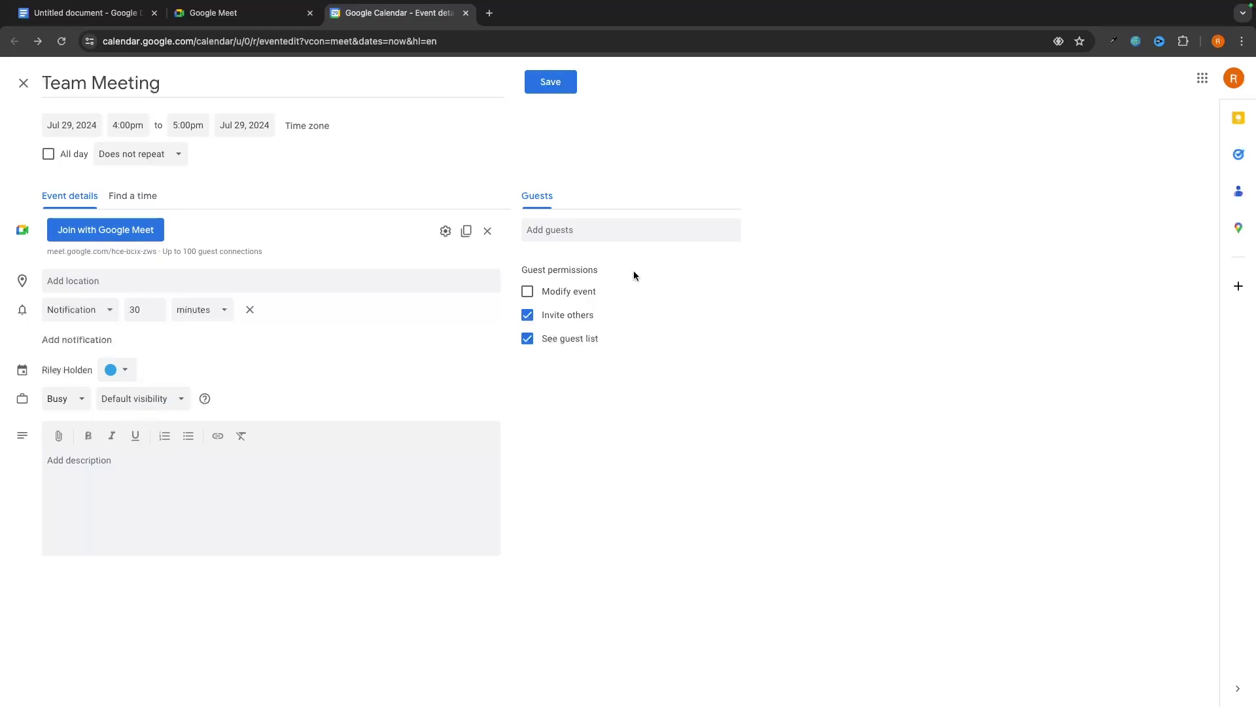
Step: Add the first suggested contact as a guest of the Team Meeting event
click(589, 232)
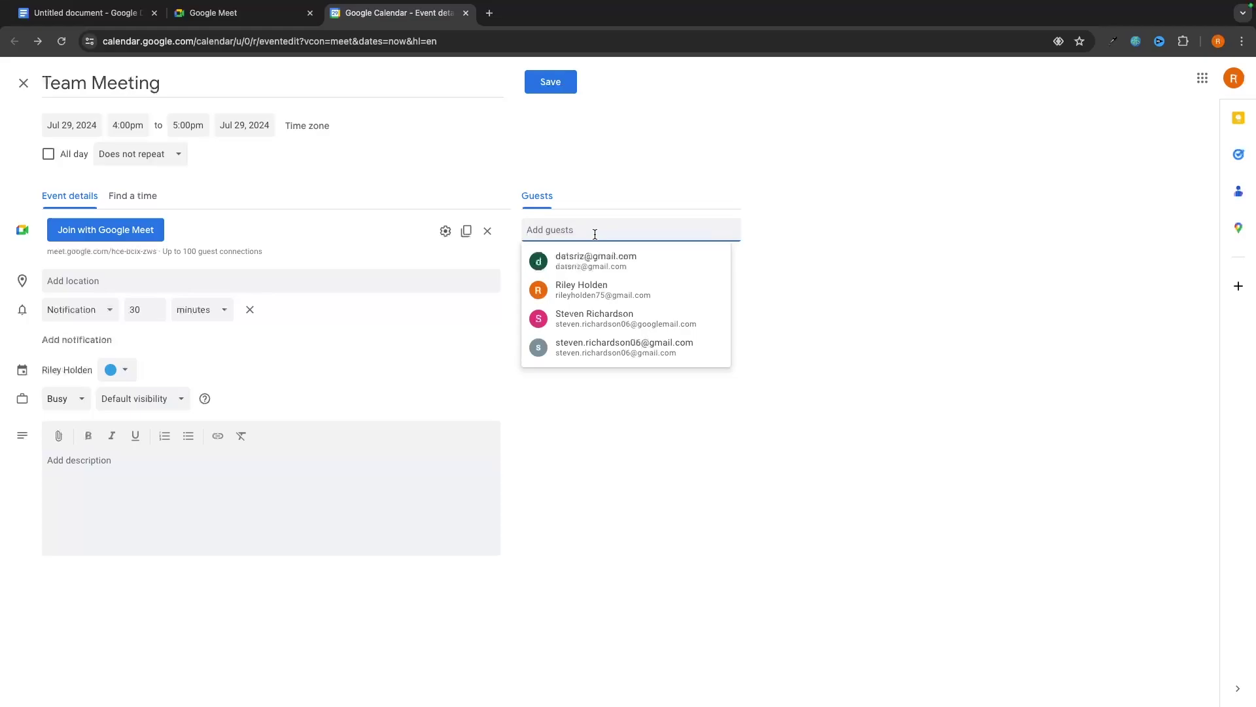
click(597, 257)
click(598, 232)
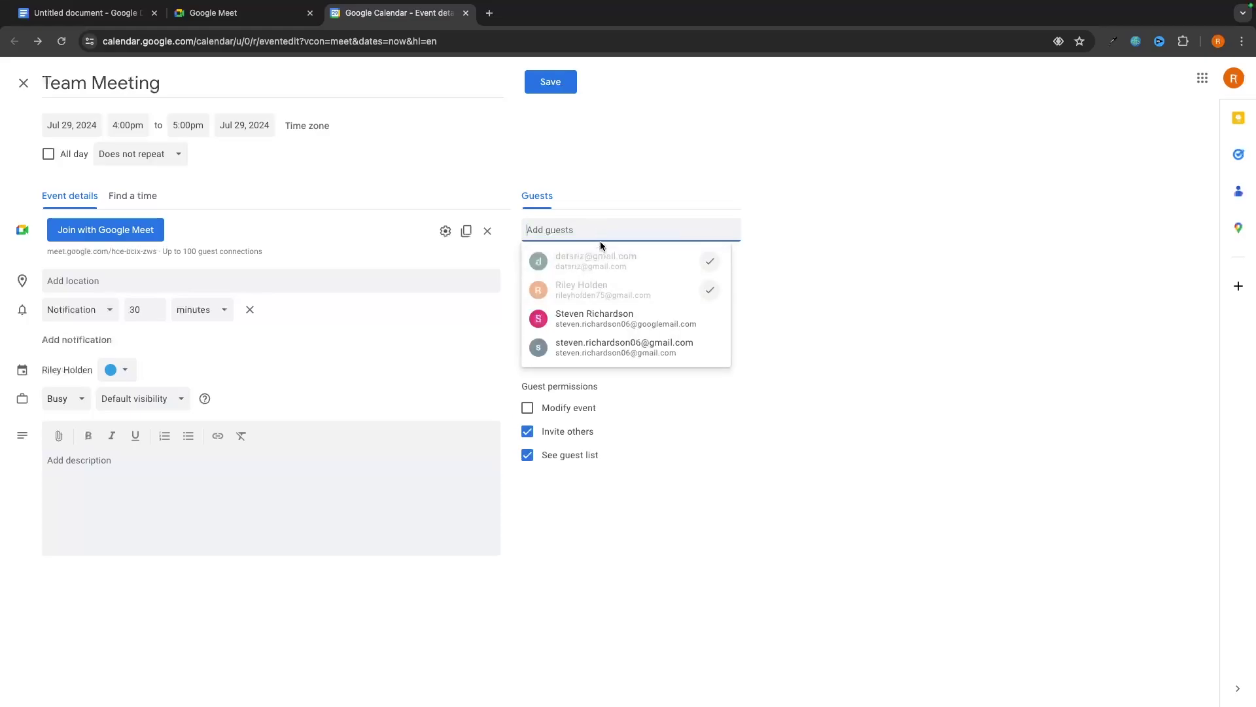
click(783, 157)
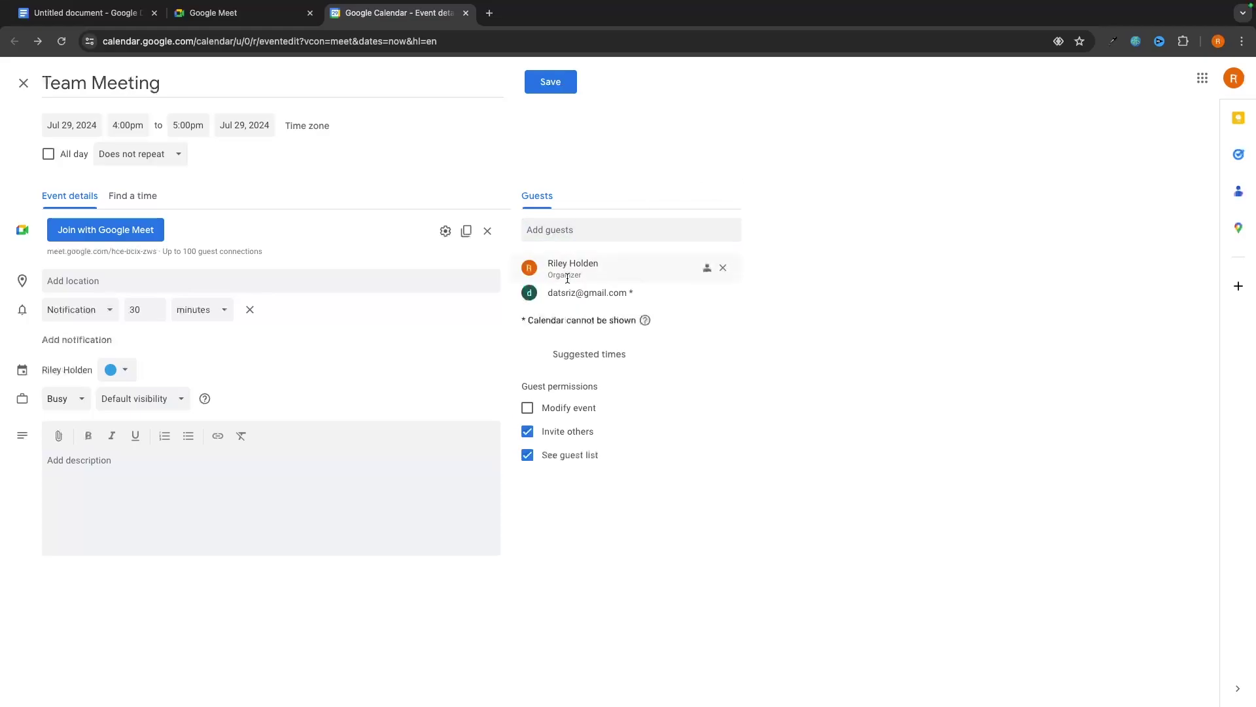
Step: Save the Team Meeting event and send invitation emails to its guests
click(571, 87)
drag(495, 357, 644, 371)
click(680, 377)
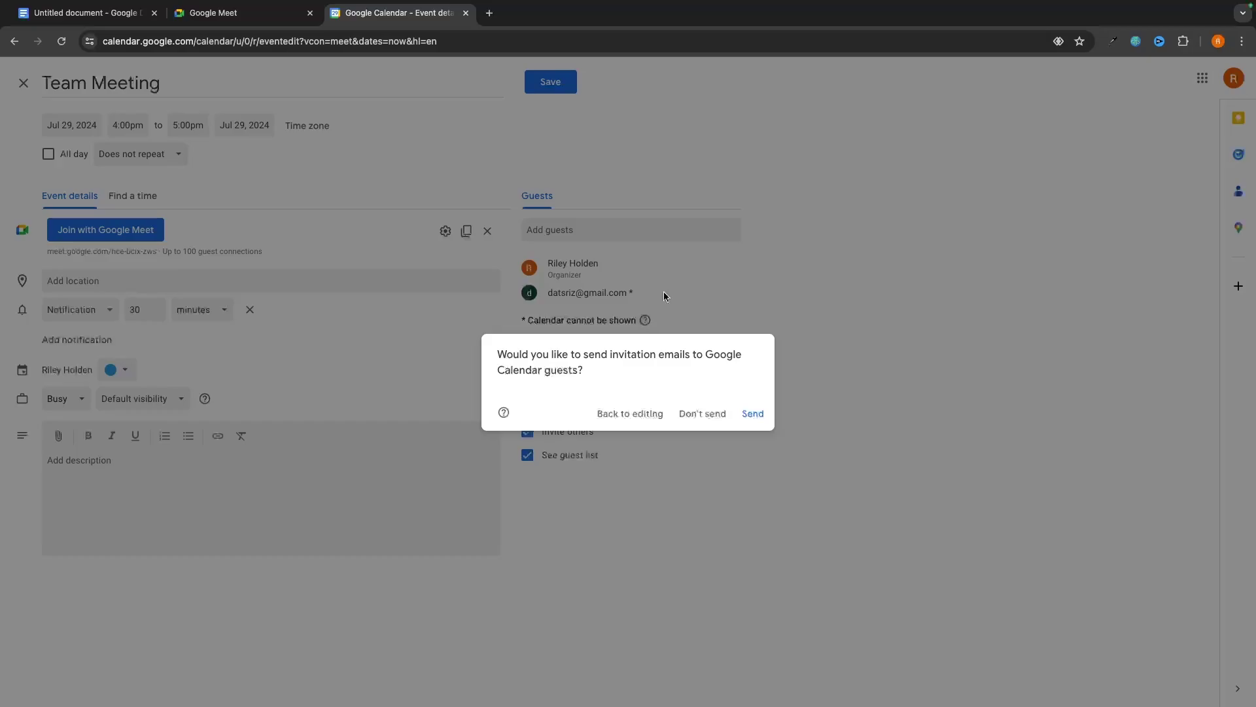
click(755, 420)
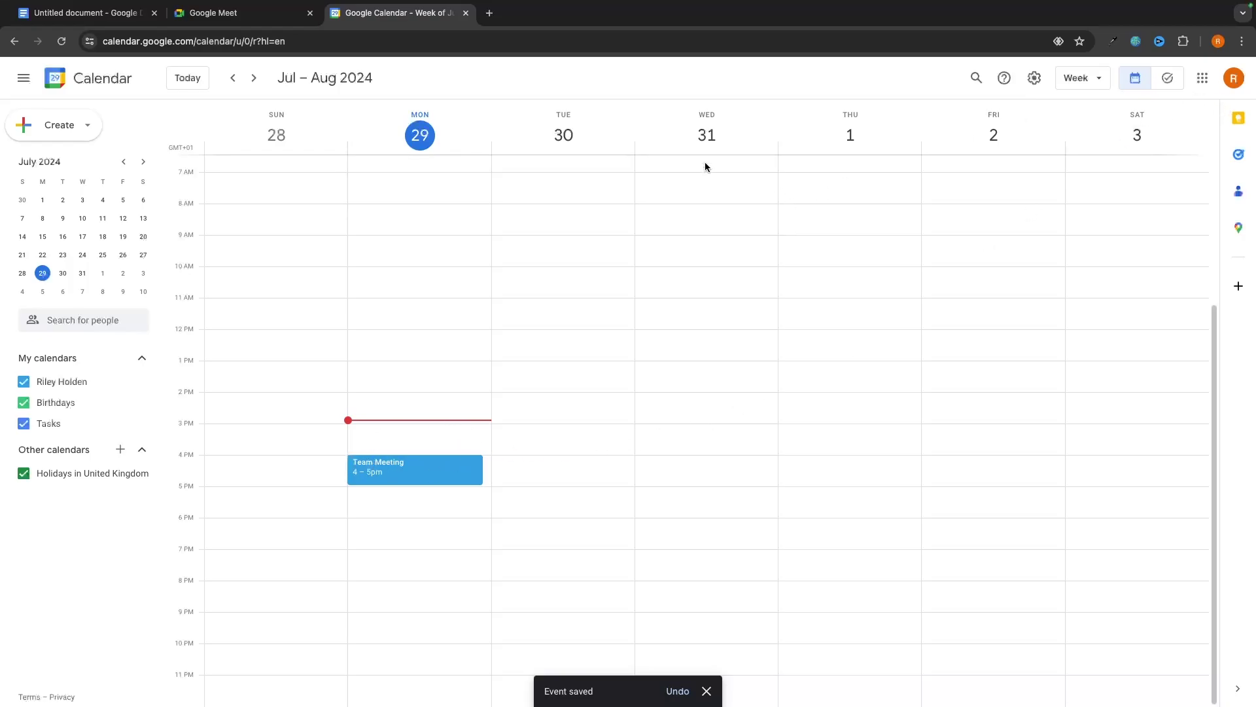
Step: View the Team Meeting's Google Meet joining page from its calendar event, and close both the joining page and the calendar
click(393, 465)
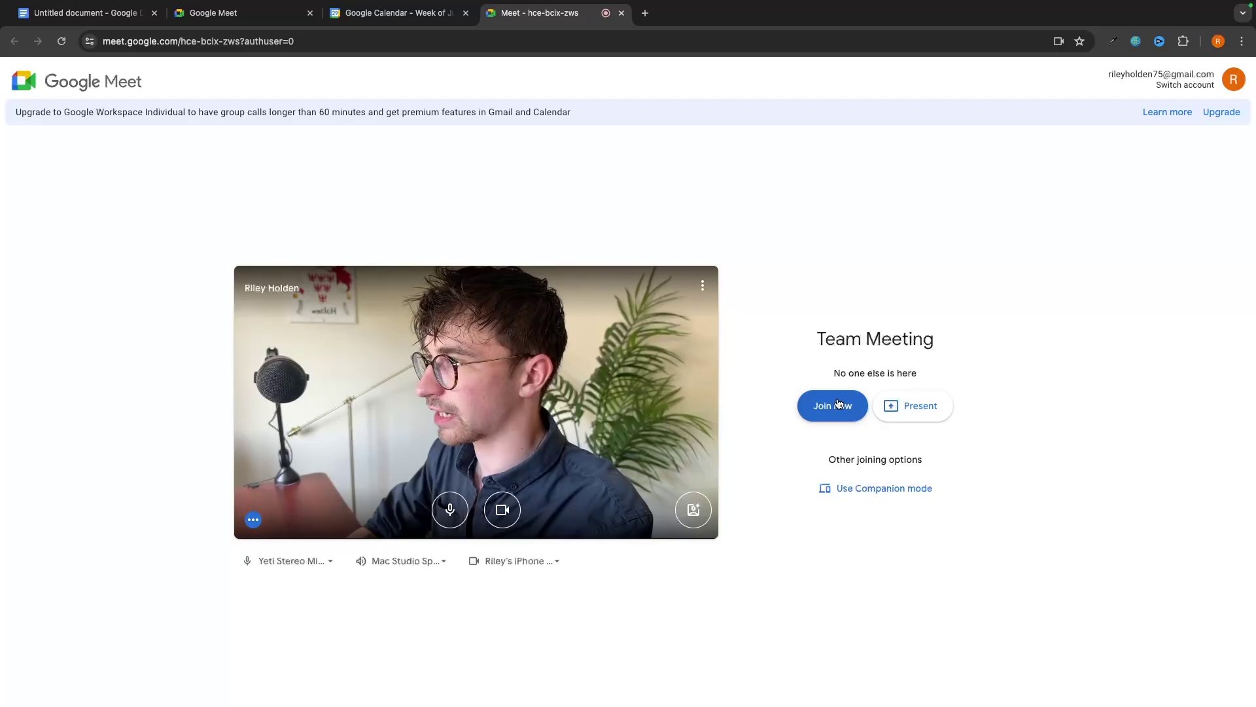
click(622, 13)
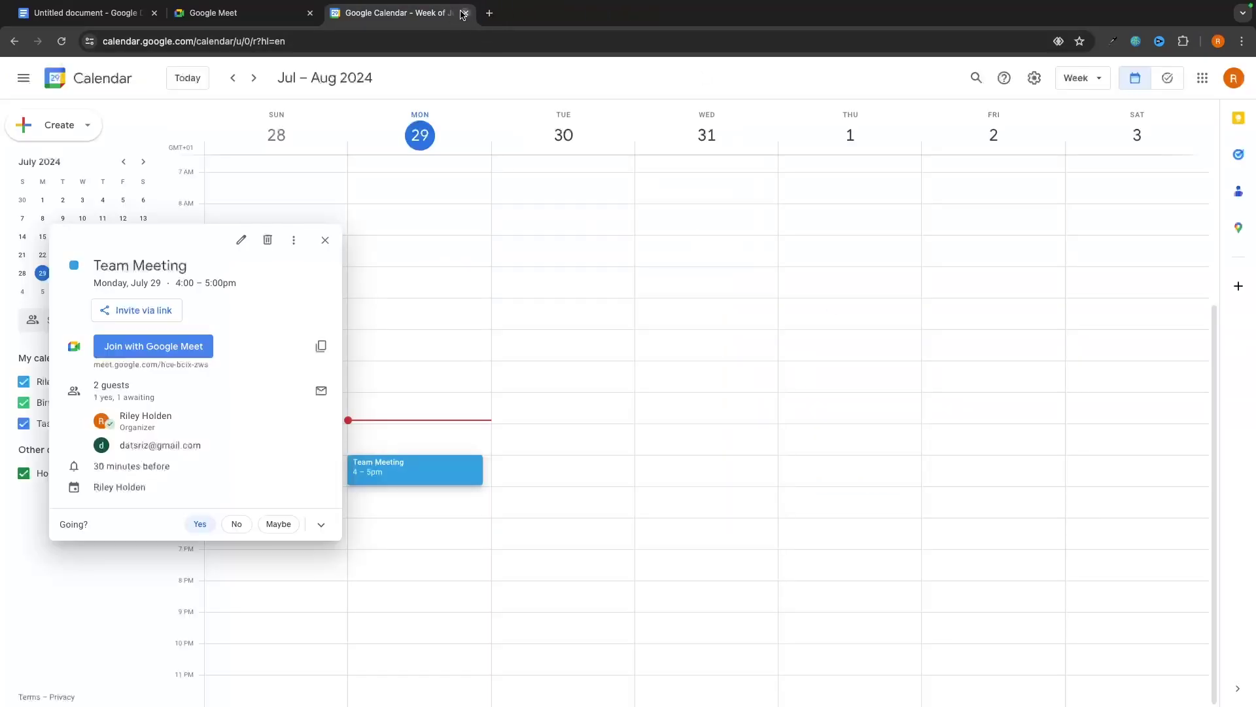
click(464, 13)
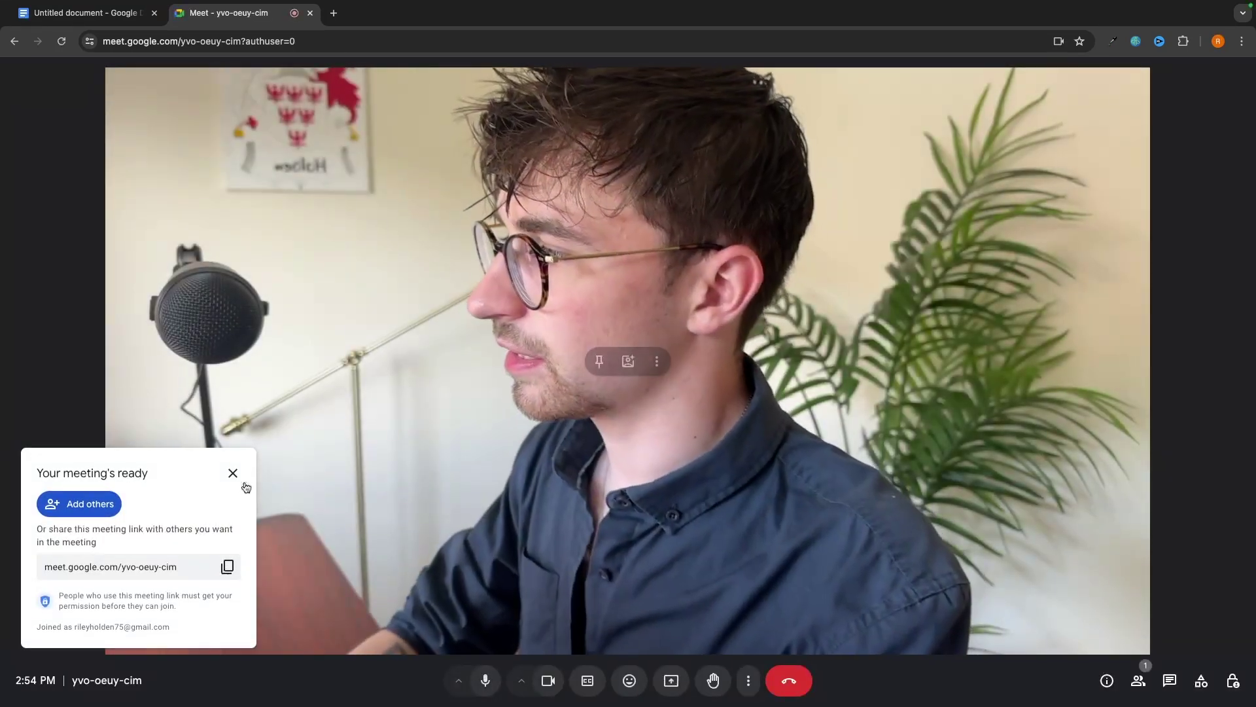
Step: Copy the joining link of the running meeting and close the "Your meeting's ready" card
mouse_move(457, 398)
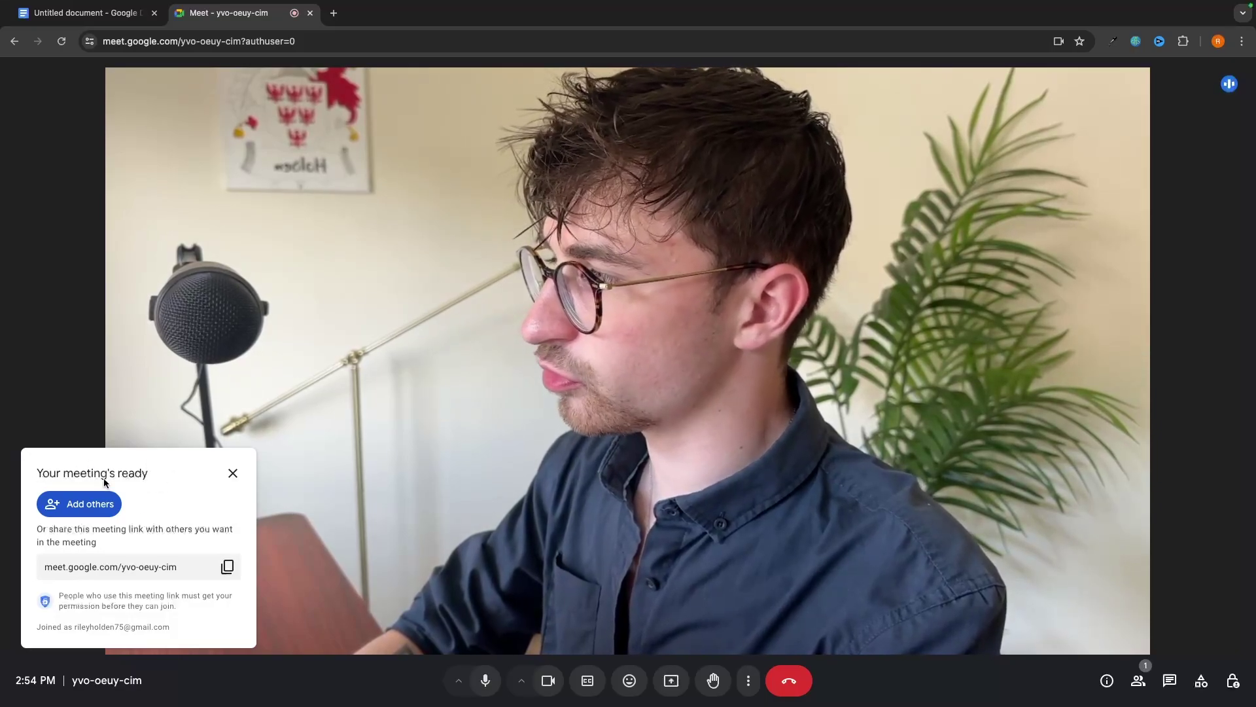
click(226, 566)
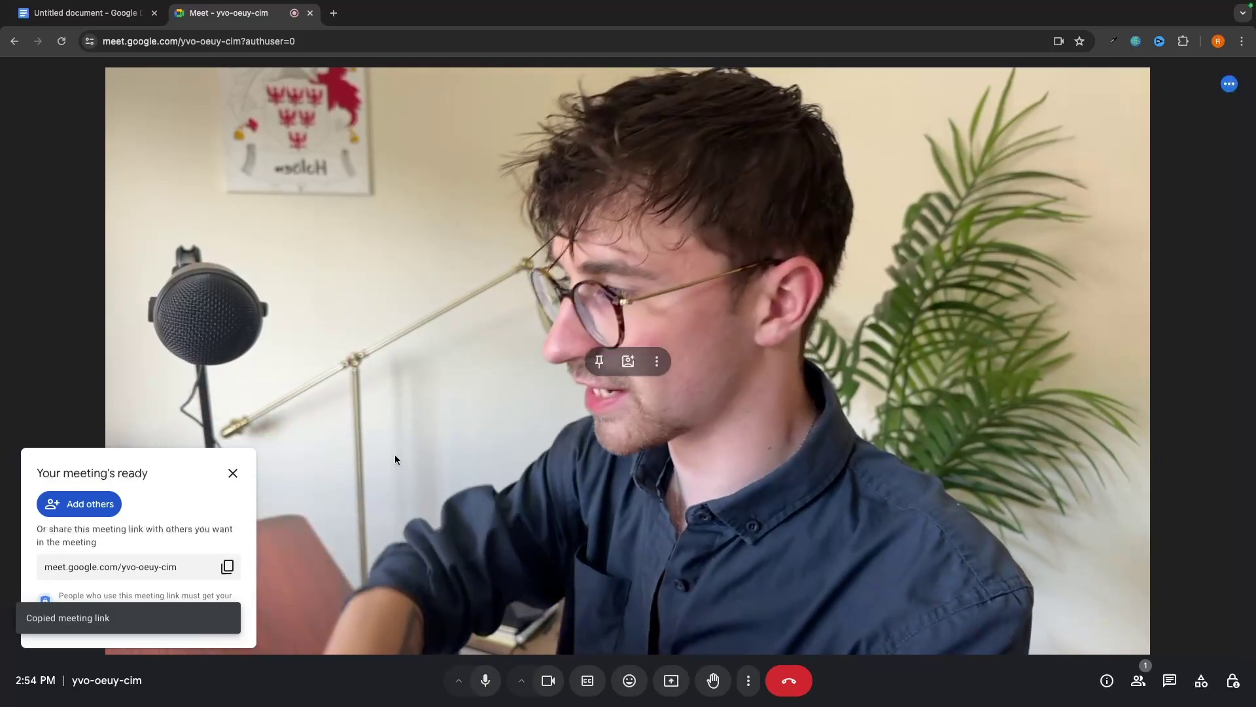
click(232, 474)
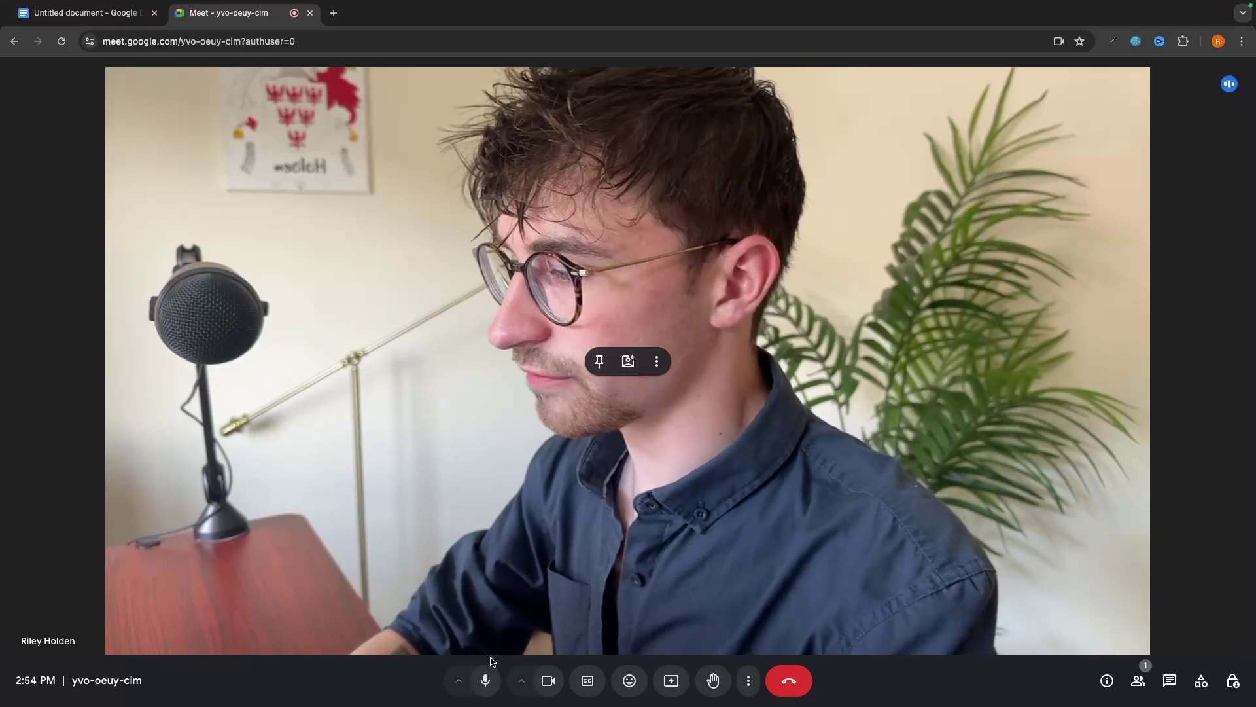
Step: Mute the microphone and select Yeti Stereo Microphone as the call's audio input
click(468, 684)
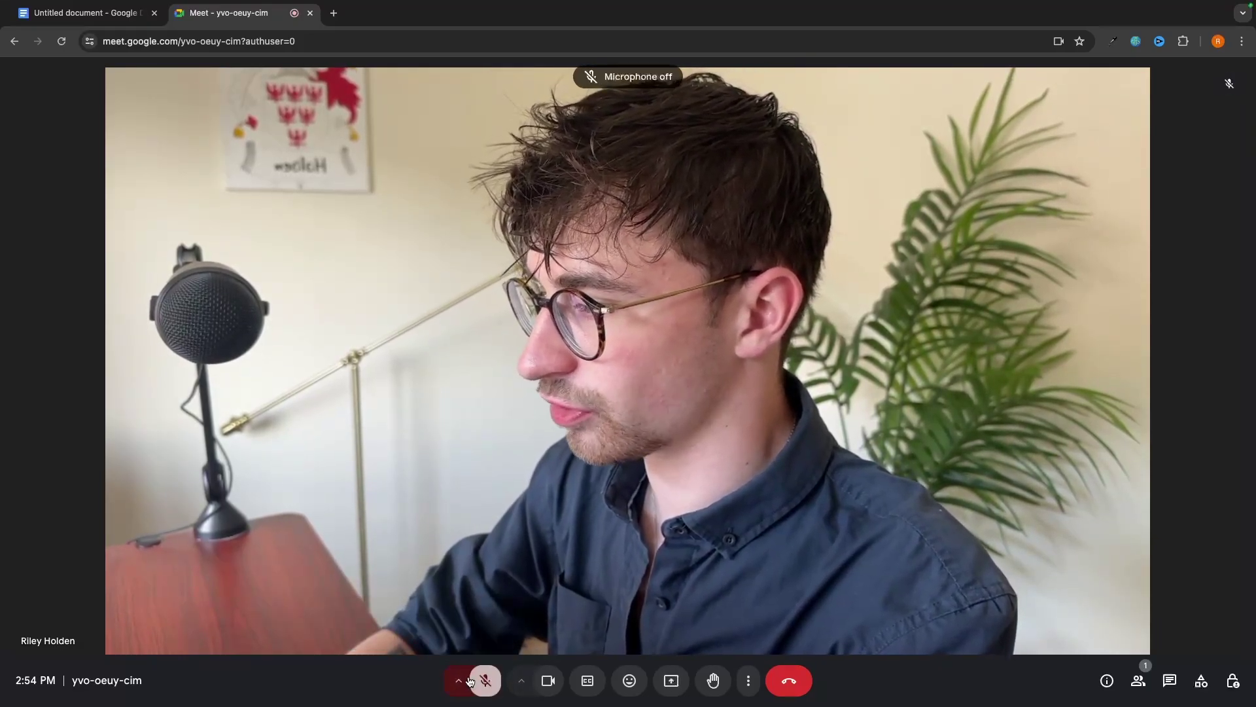
click(458, 684)
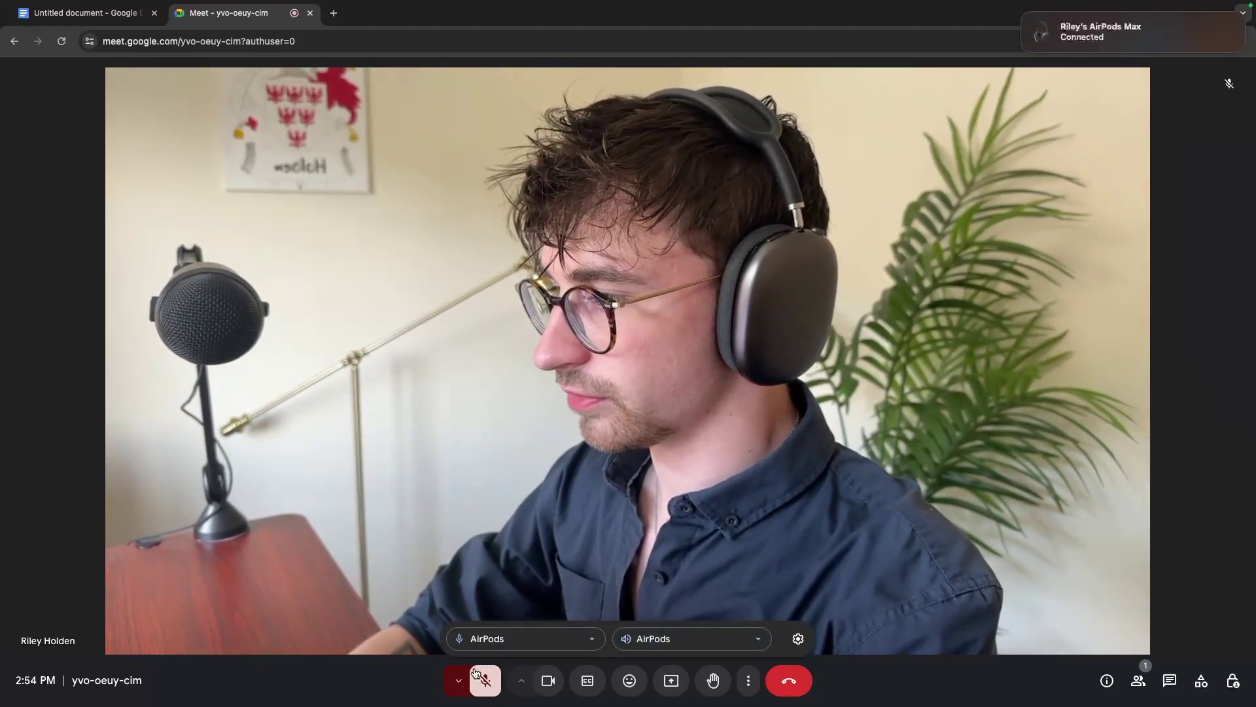
click(511, 645)
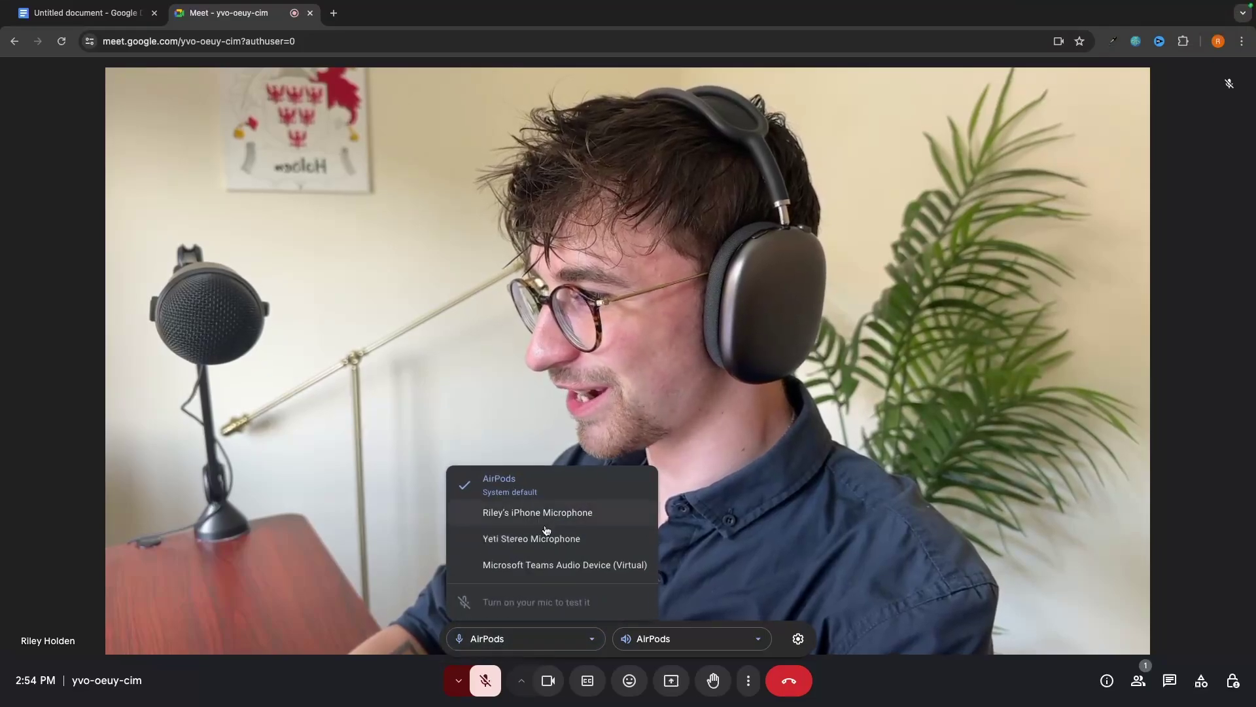
click(494, 542)
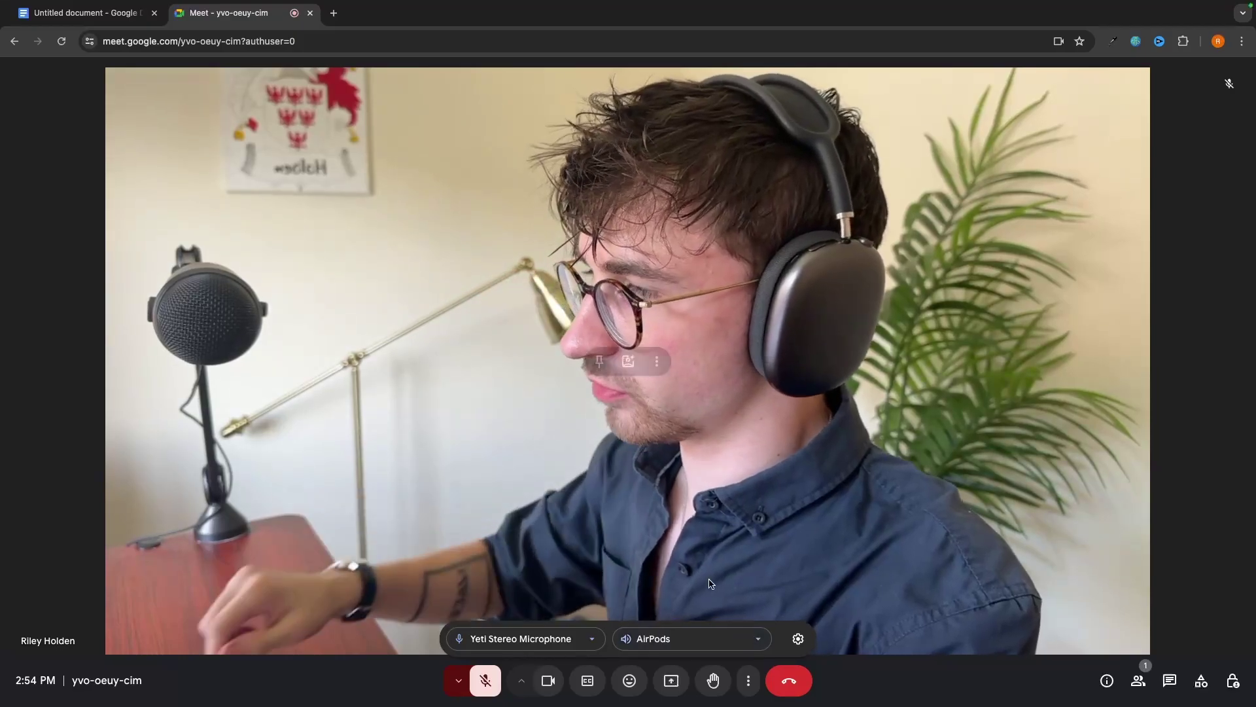
Step: Check the available speaker devices for the call and dismiss the push-to-talk suggestion
click(706, 641)
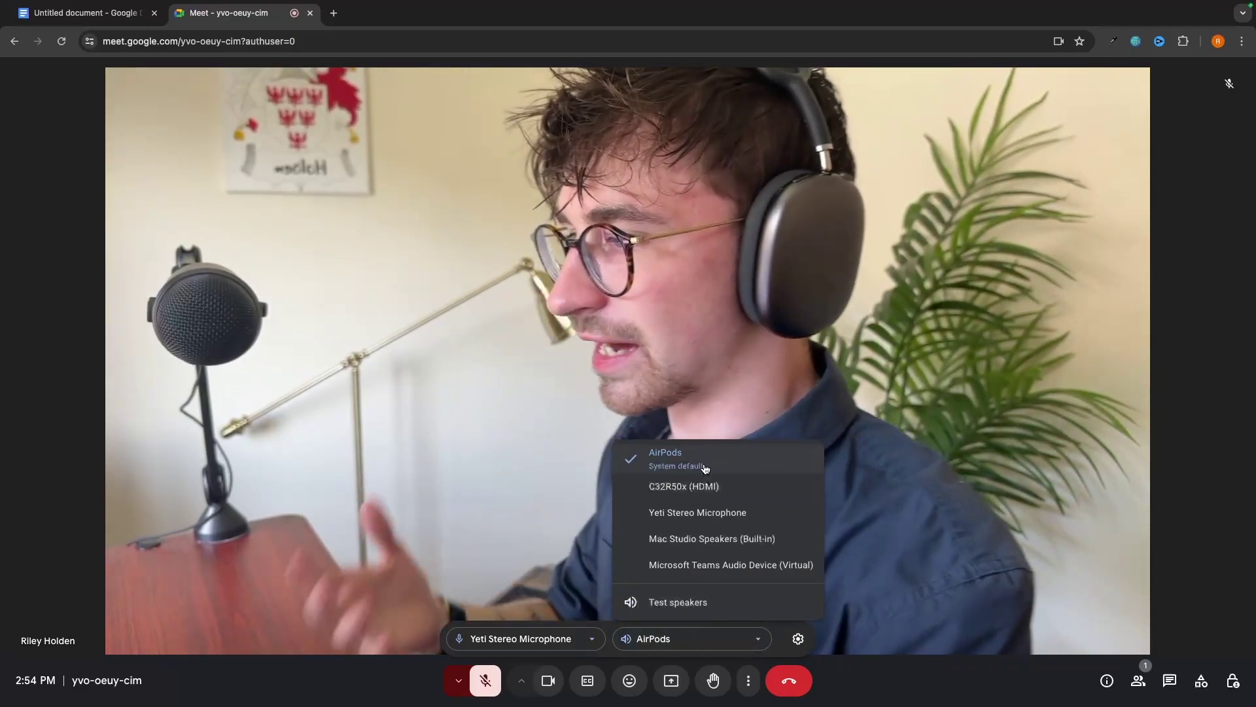
click(595, 578)
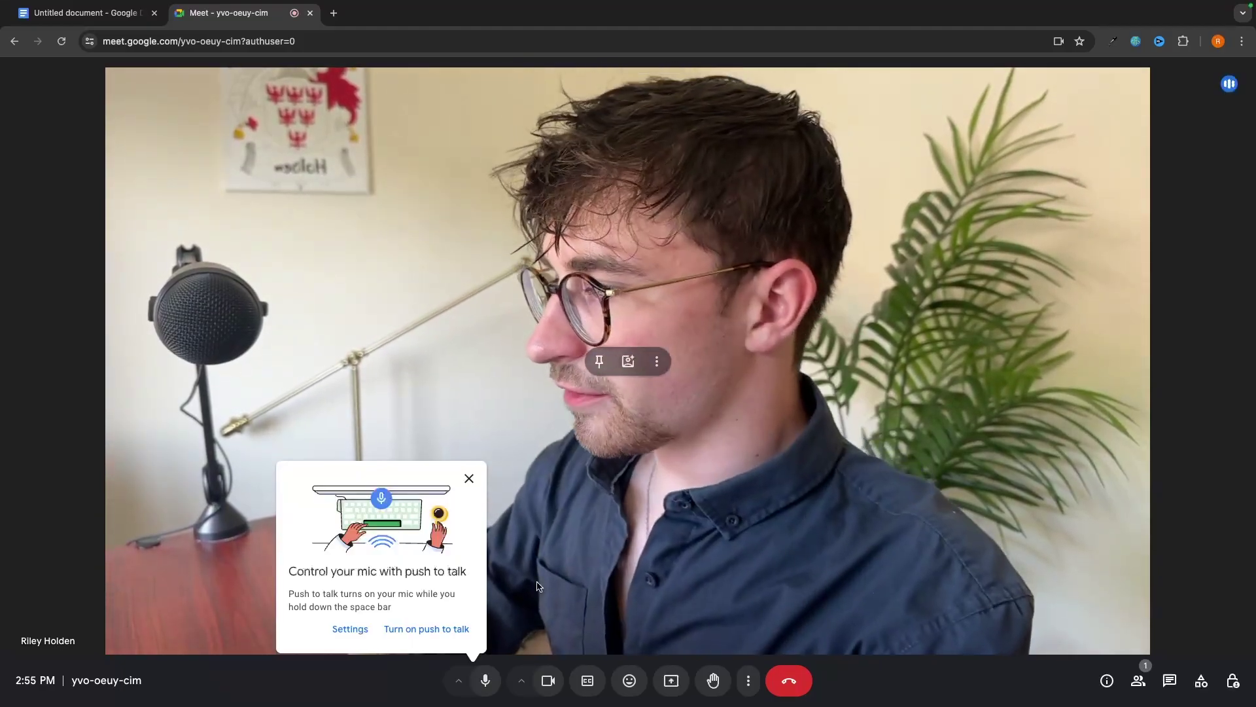
click(469, 478)
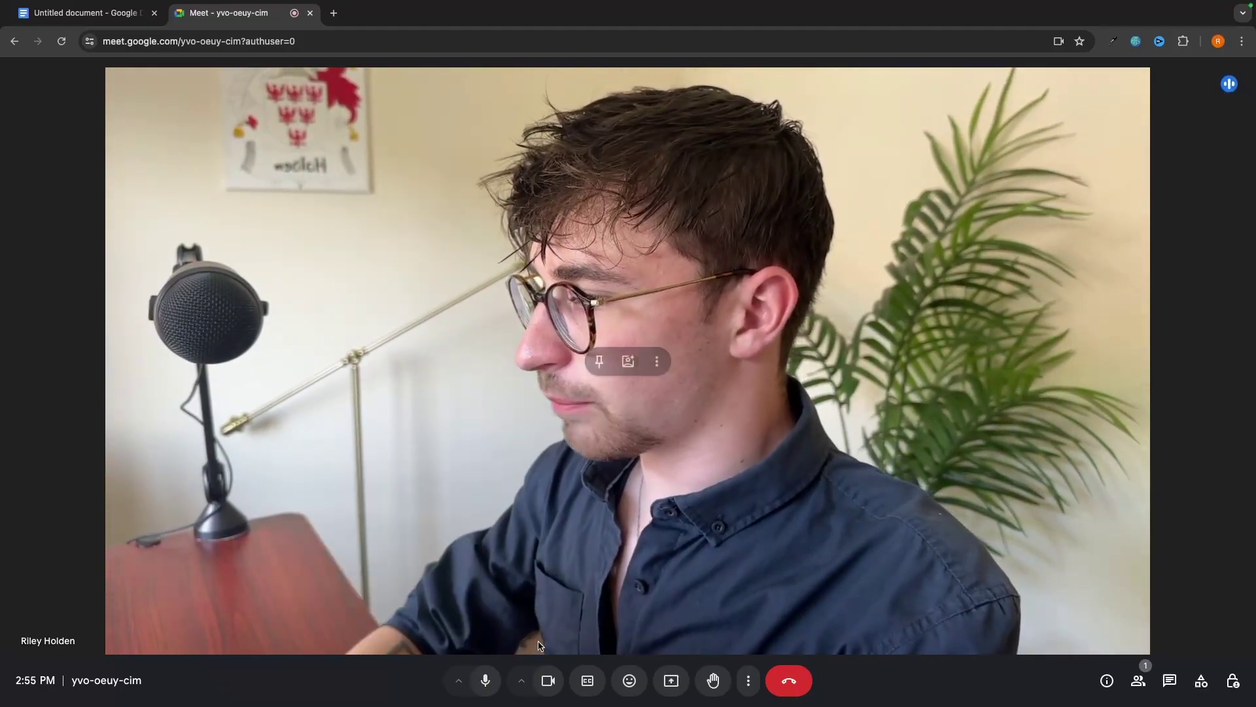
Step: Check the camera options, and turn the camera off and back on
click(523, 687)
click(548, 681)
click(548, 680)
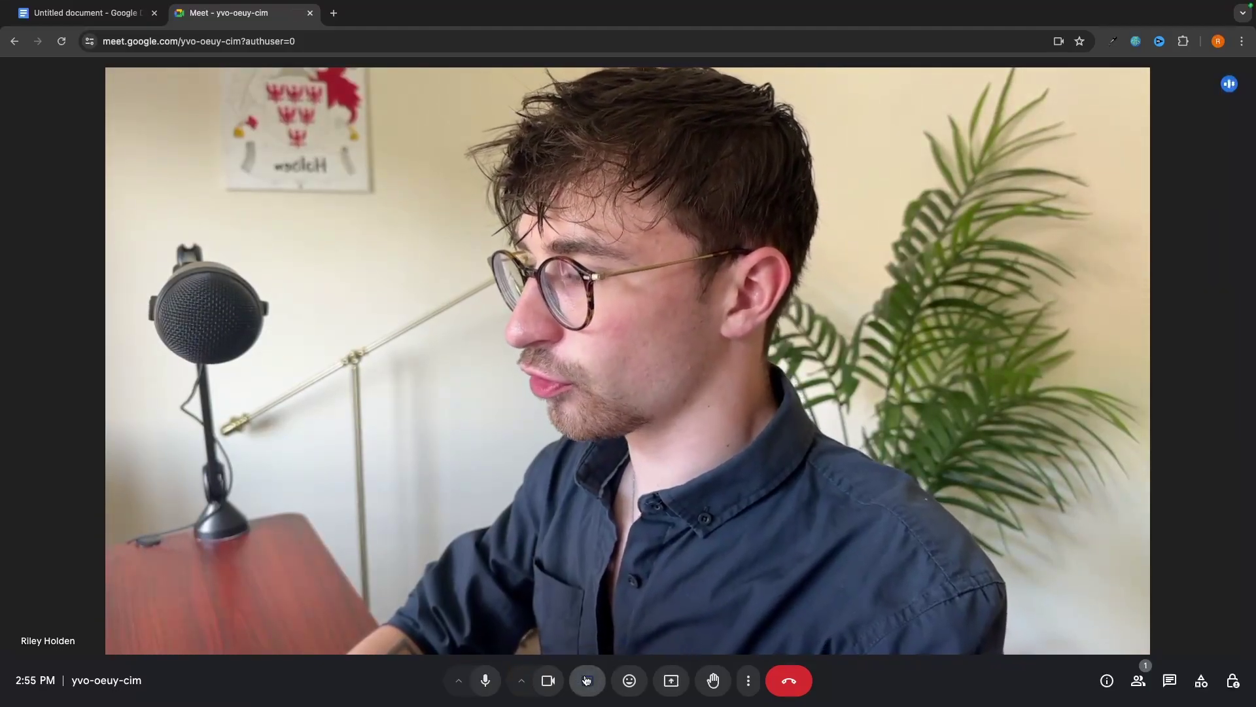
Step: Turn on live captions, check their meeting language setting, and turn the captions off again
click(587, 681)
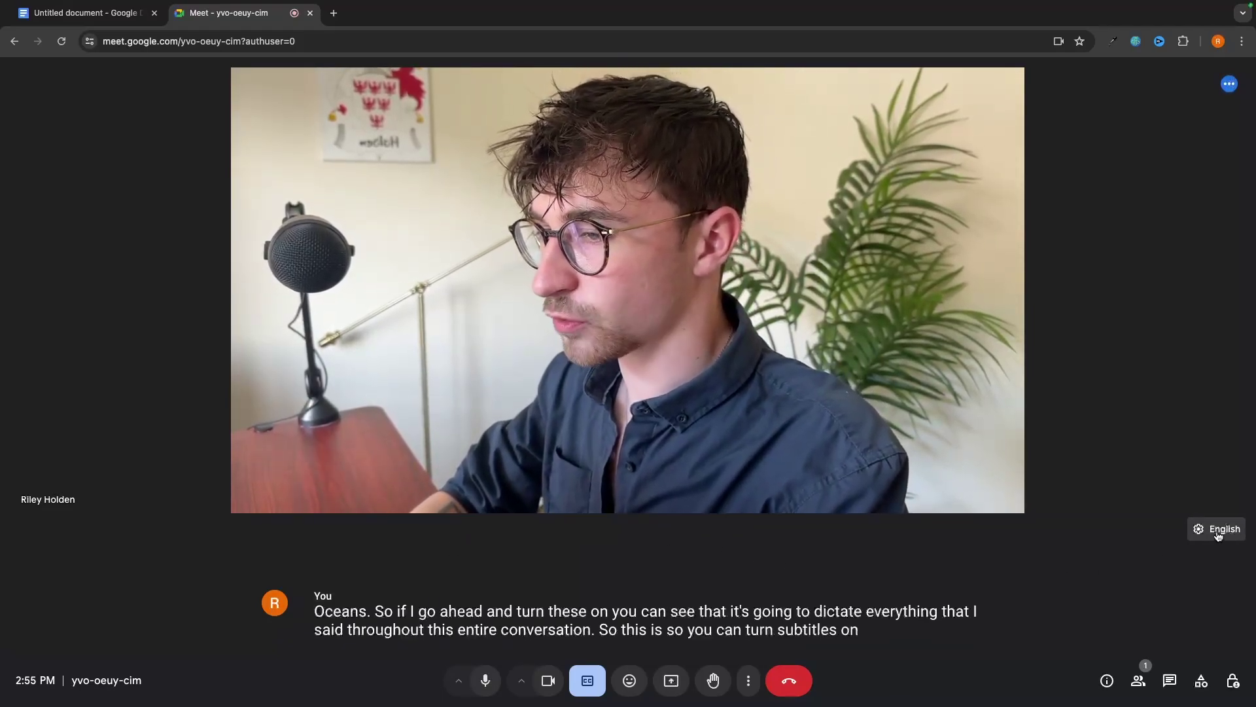
click(1219, 531)
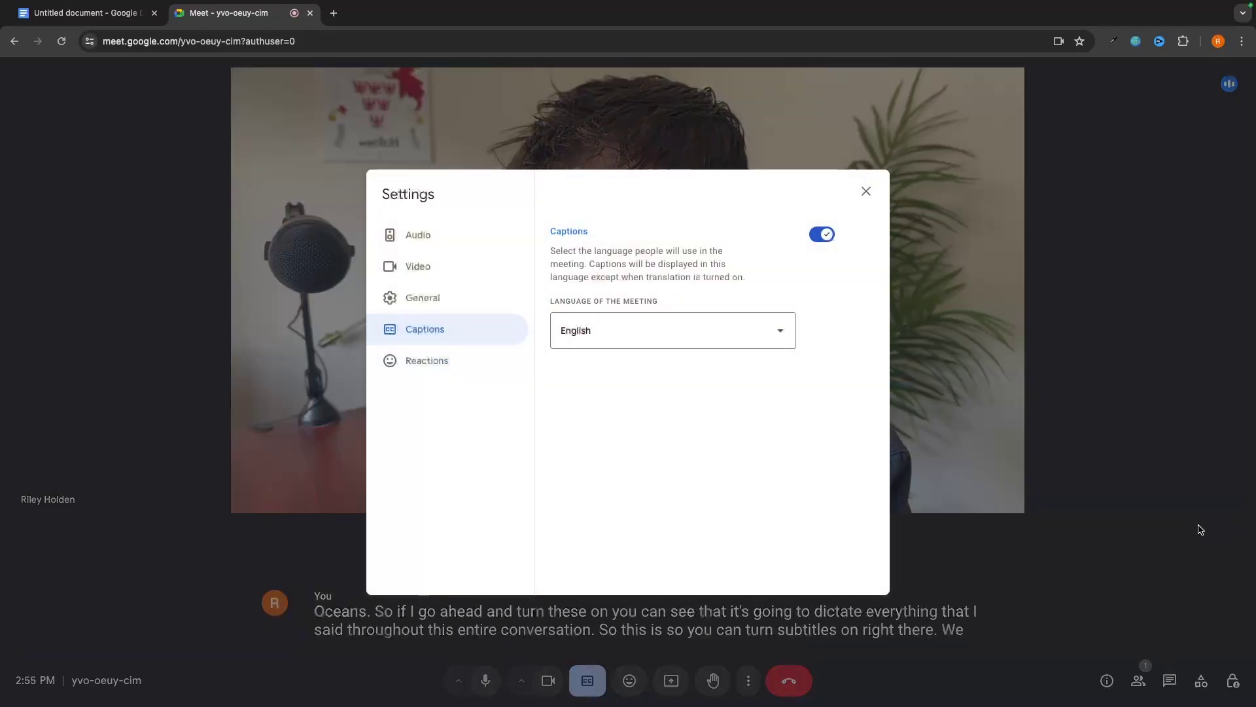
click(881, 193)
click(587, 687)
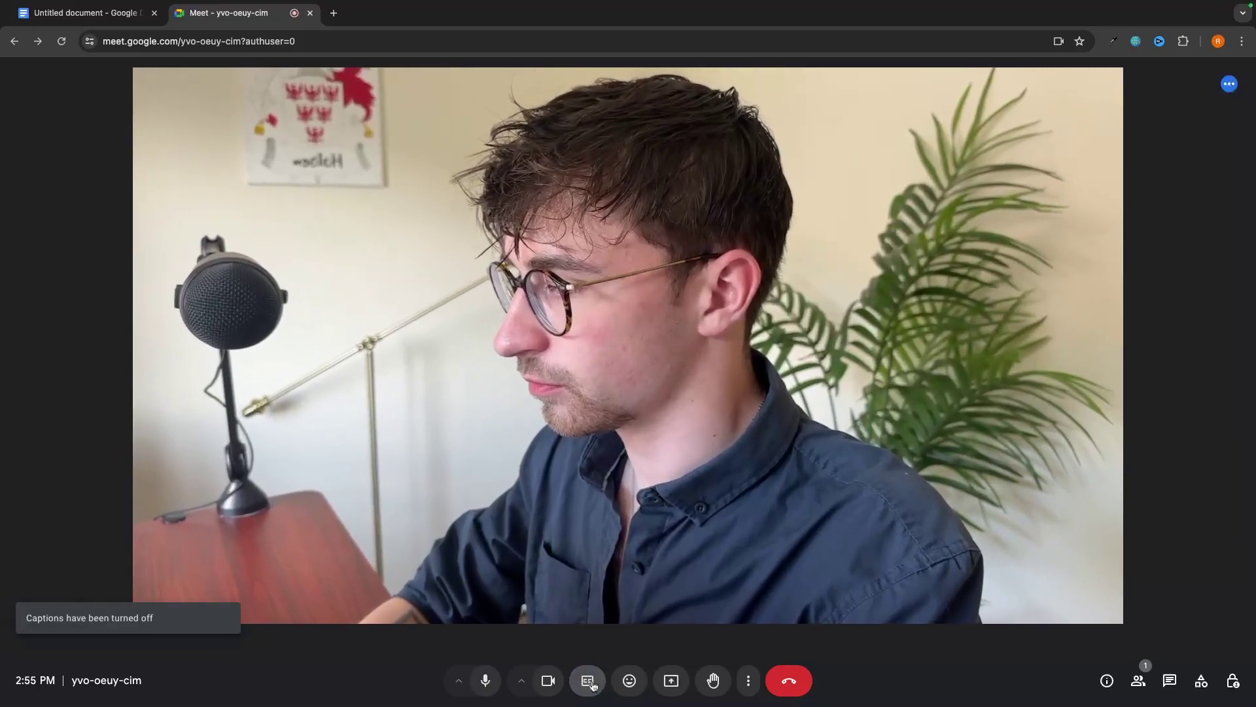
Step: Send several emoji reactions in the call, including laughing, crying and surprised faces, and hide the reactions bar
click(631, 680)
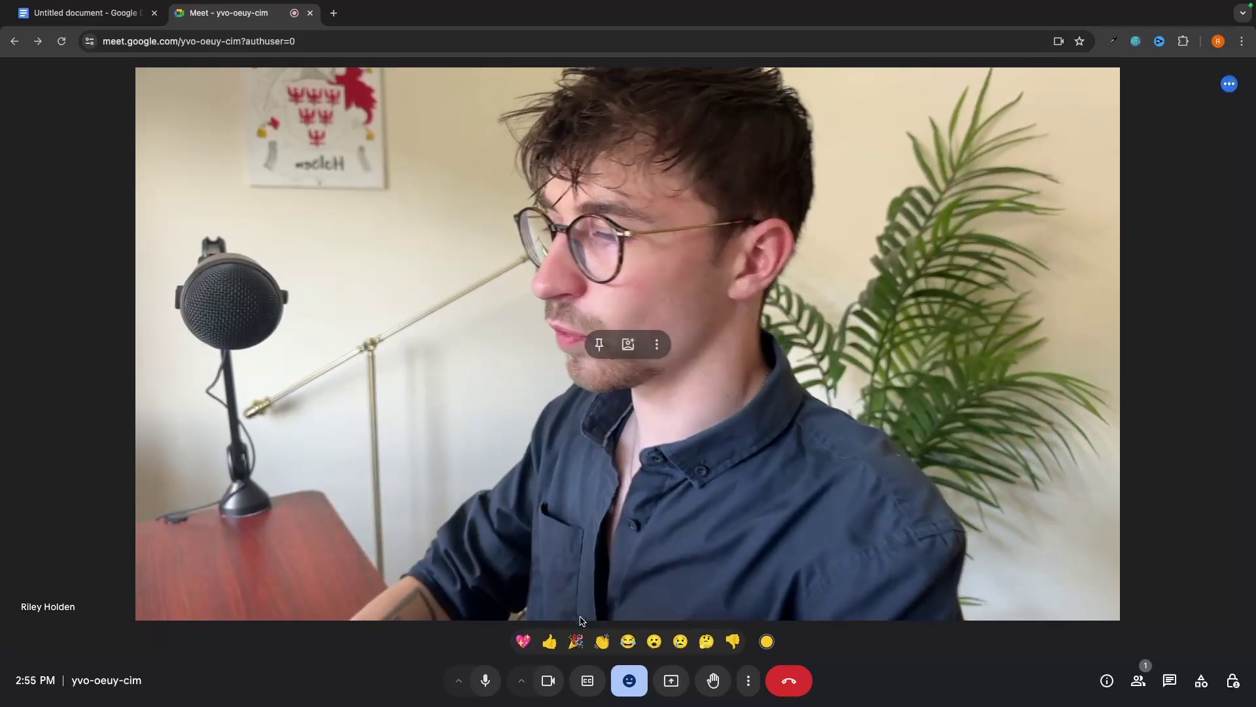
click(551, 642)
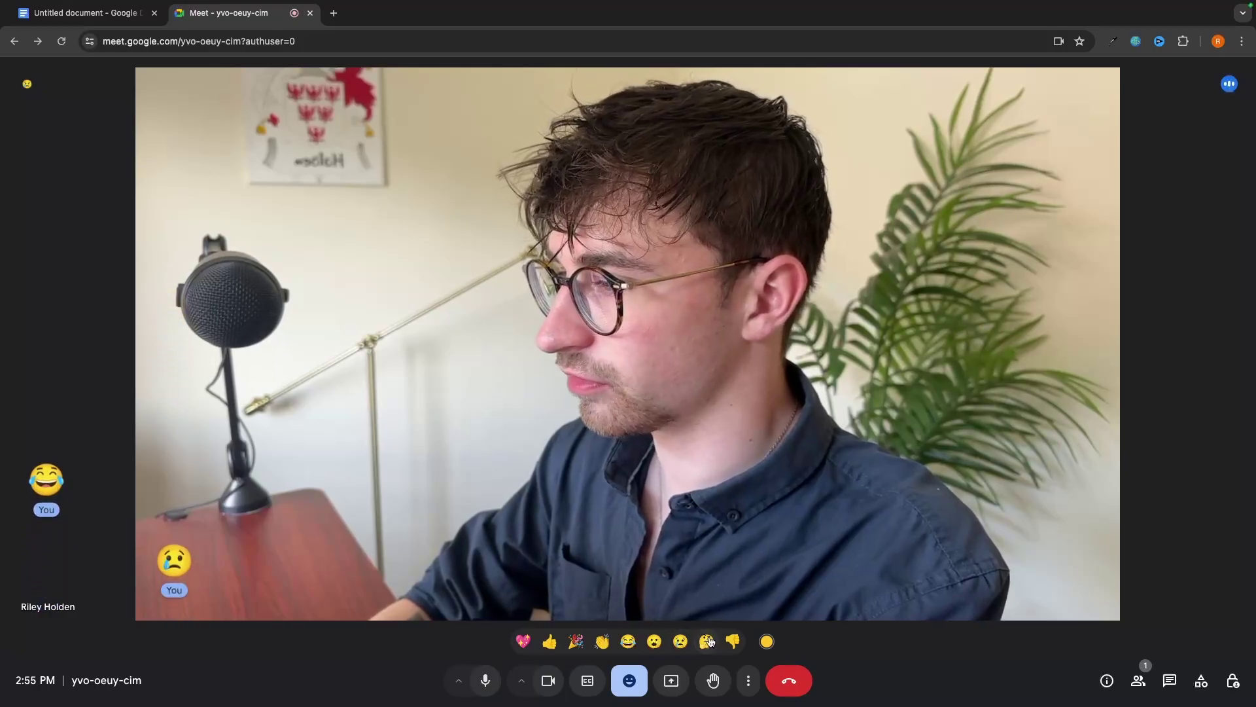
click(660, 645)
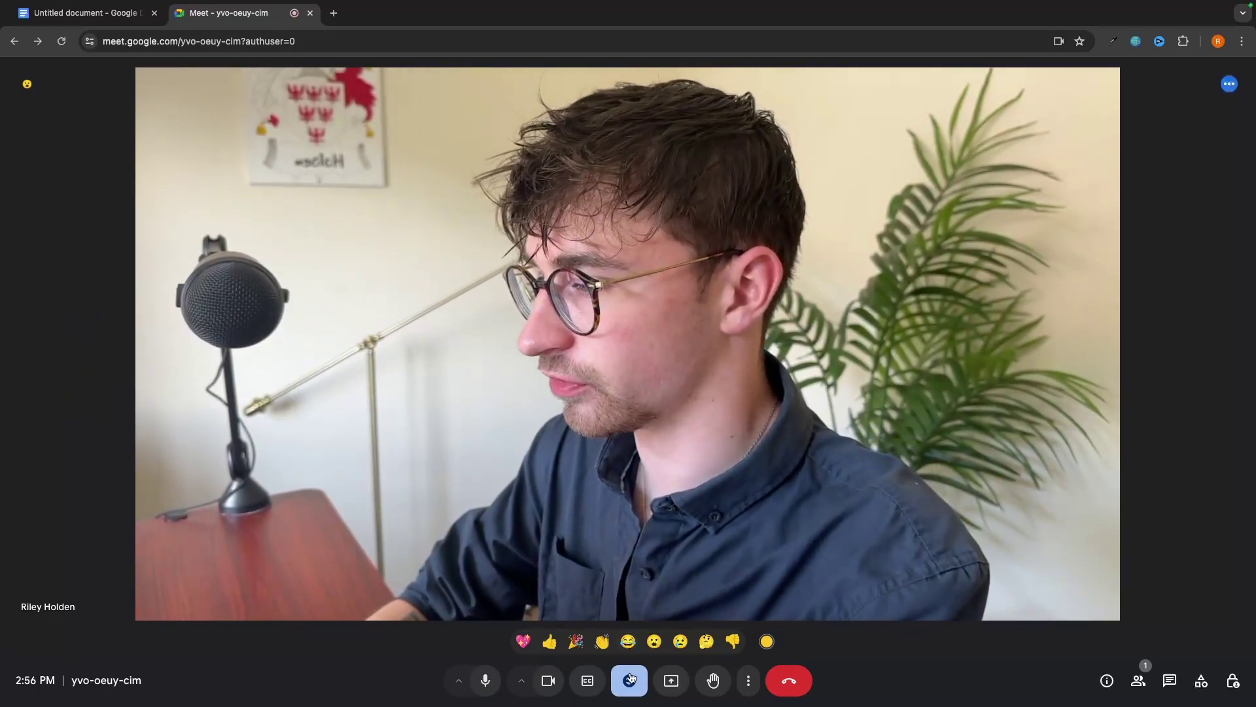
click(629, 681)
Step: Review the tab and window sharing choices, and present the entire screen in the meeting
click(674, 684)
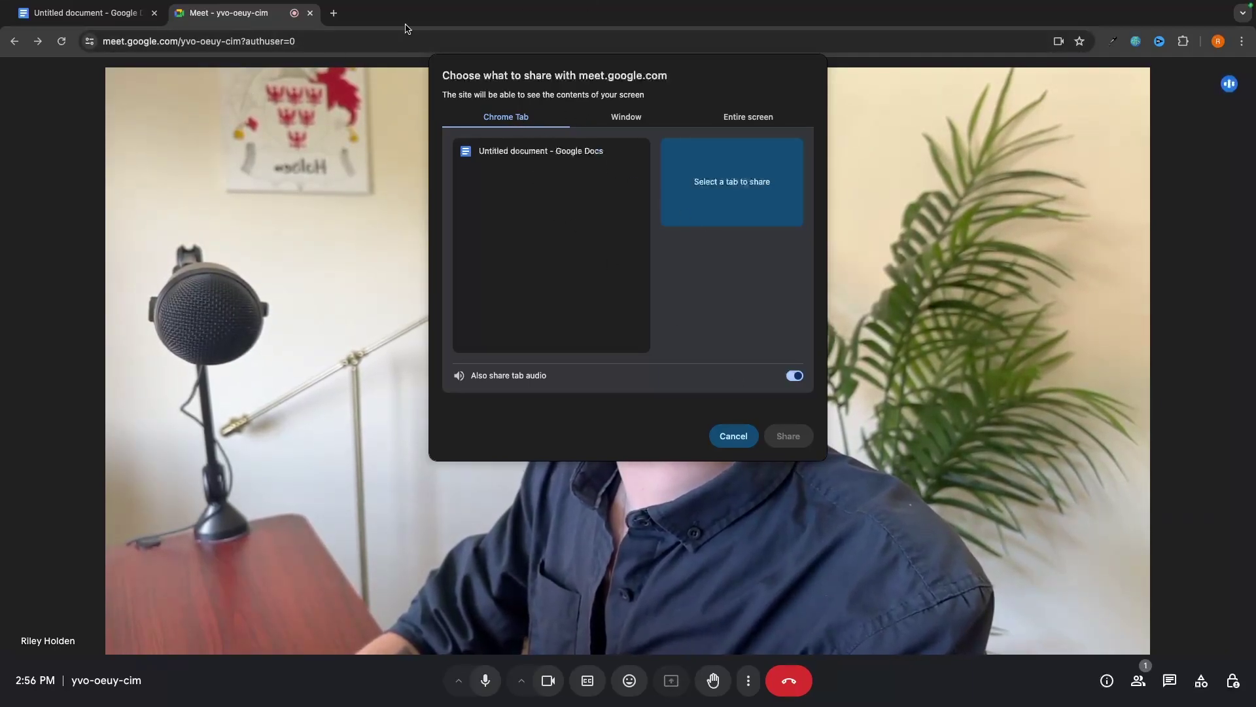
click(622, 121)
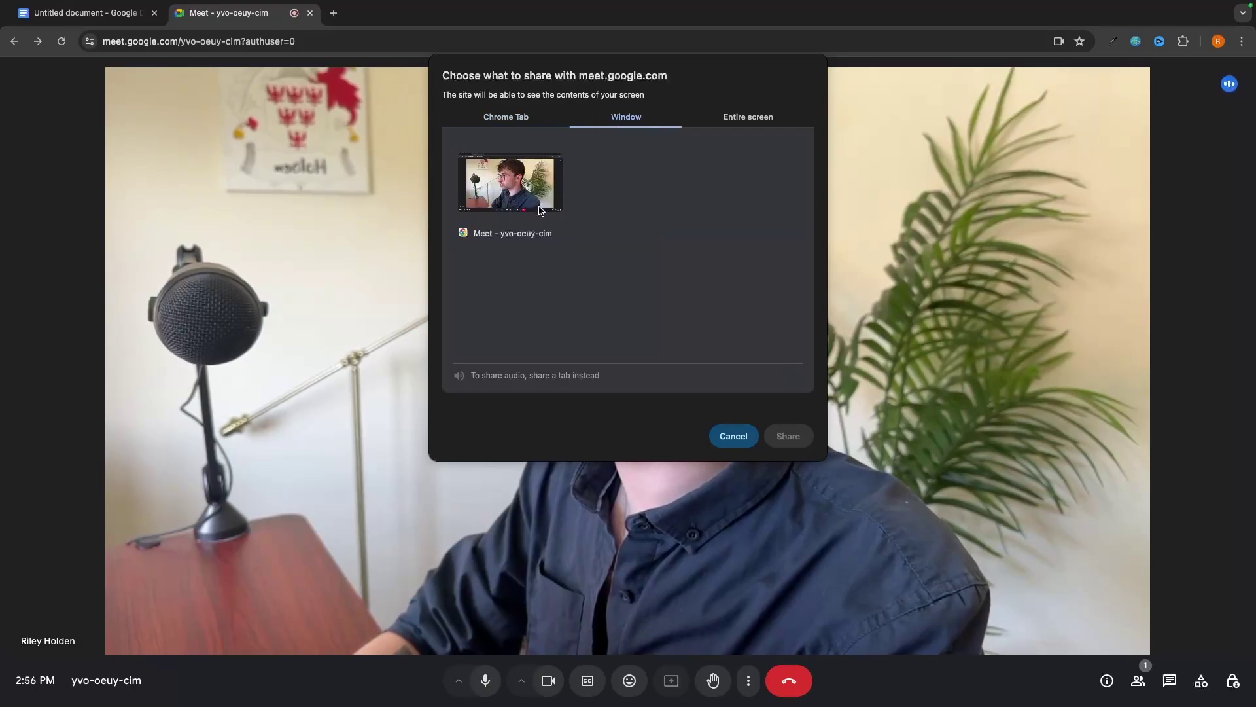
click(720, 112)
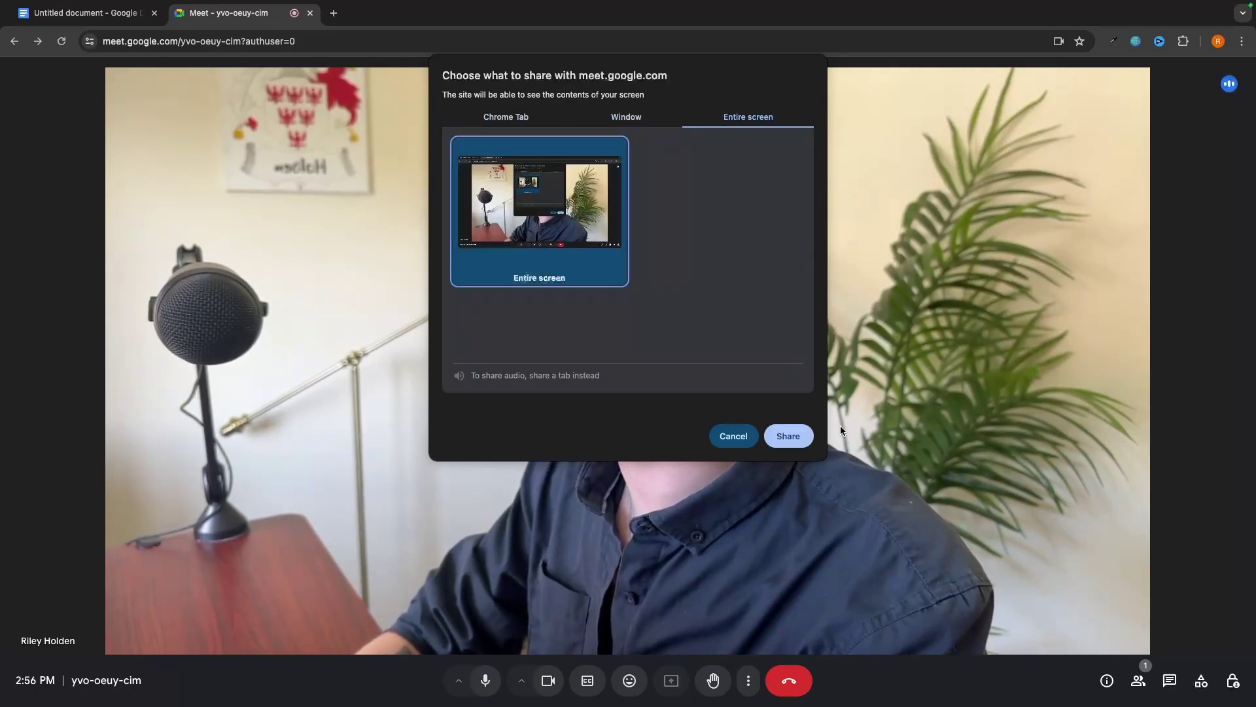
click(788, 437)
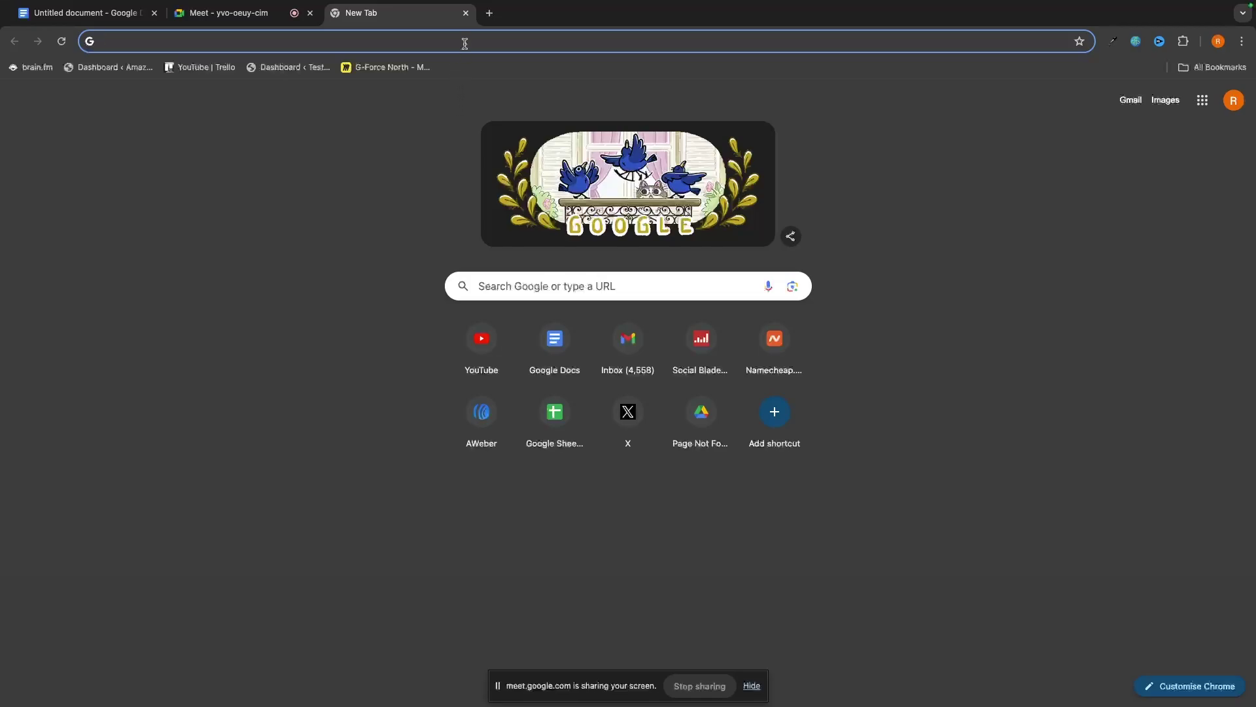
Step: Stop presenting the screen, and try the raise hand control in the meeting
click(466, 14)
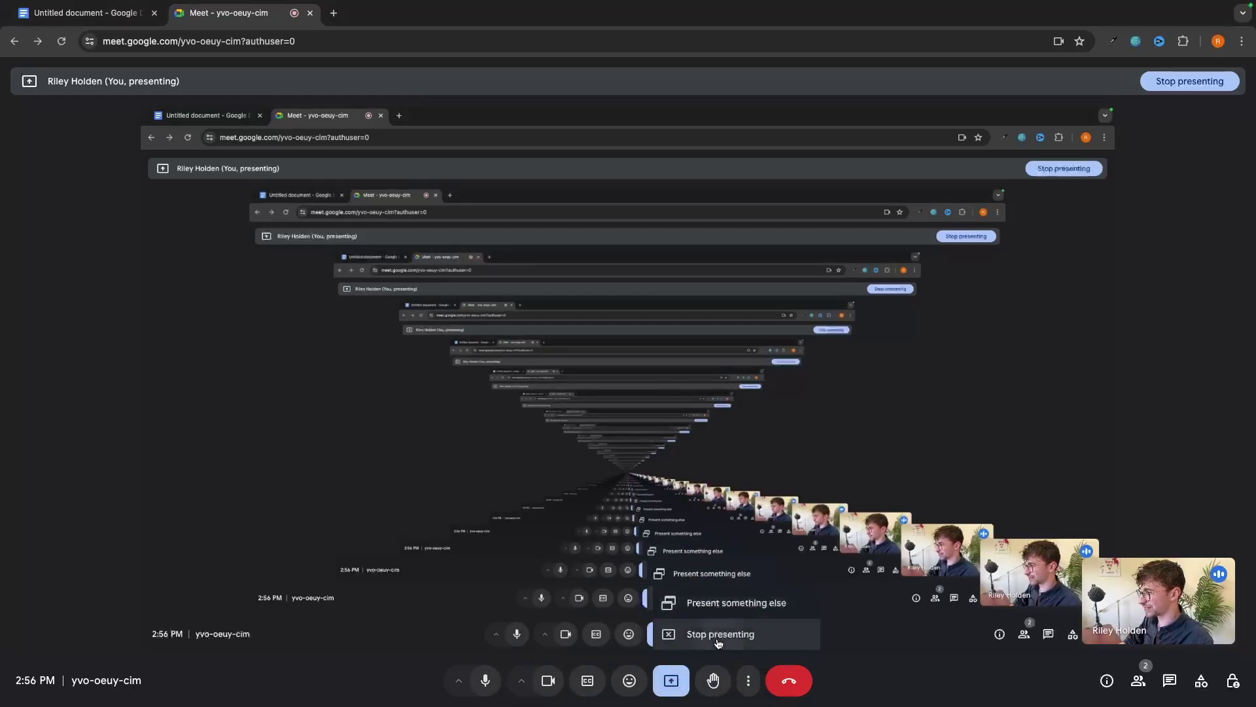
click(718, 638)
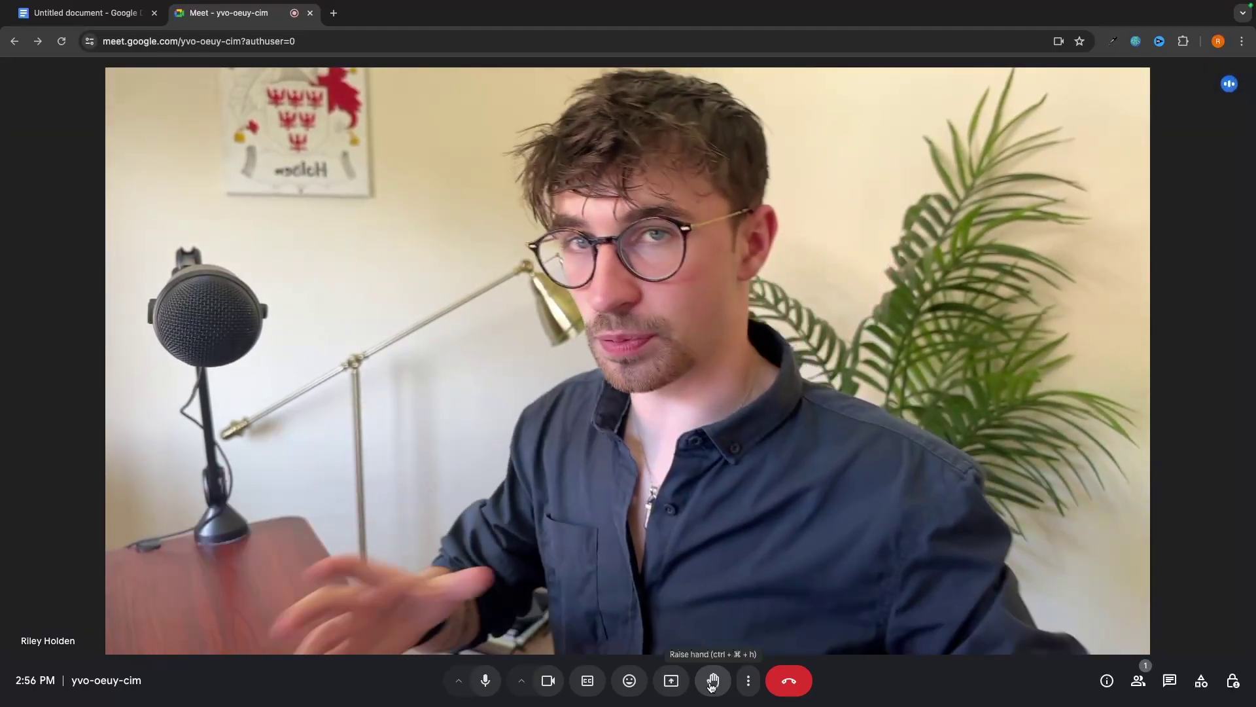
click(712, 682)
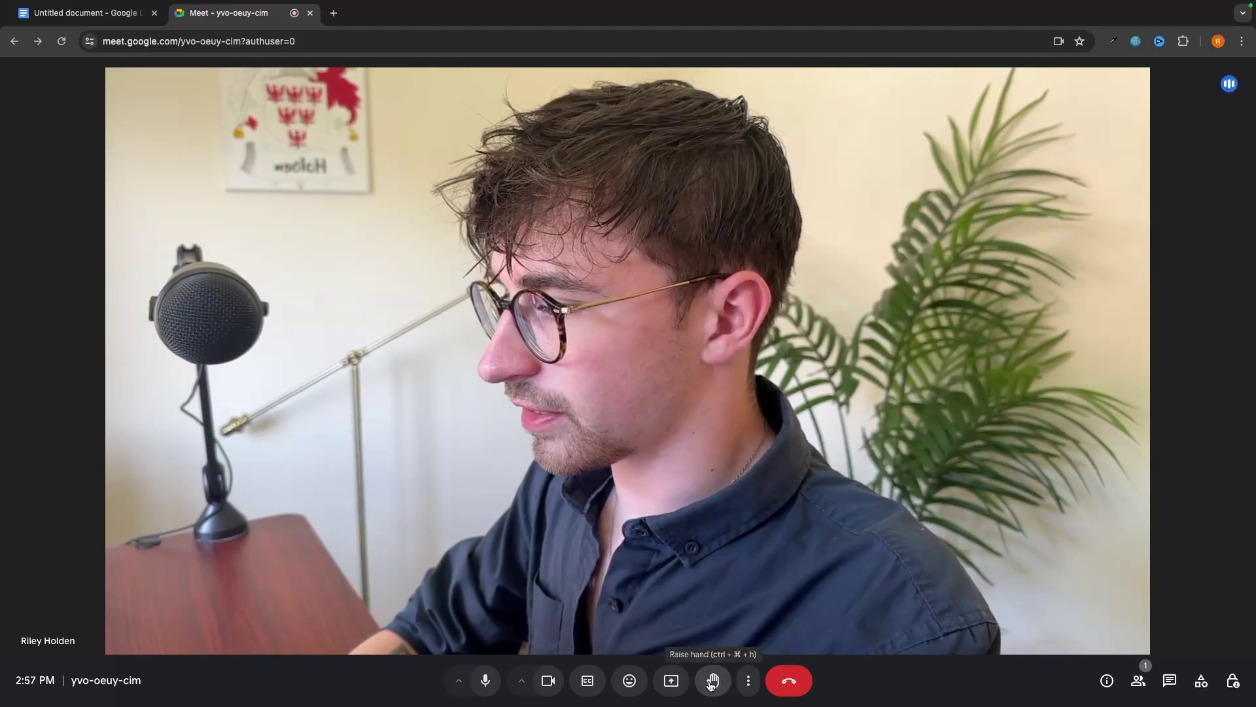
Step: Open a whiteboard Jam for the meeting, sketch a few freehand pen strokes on it, and return to the call
click(749, 680)
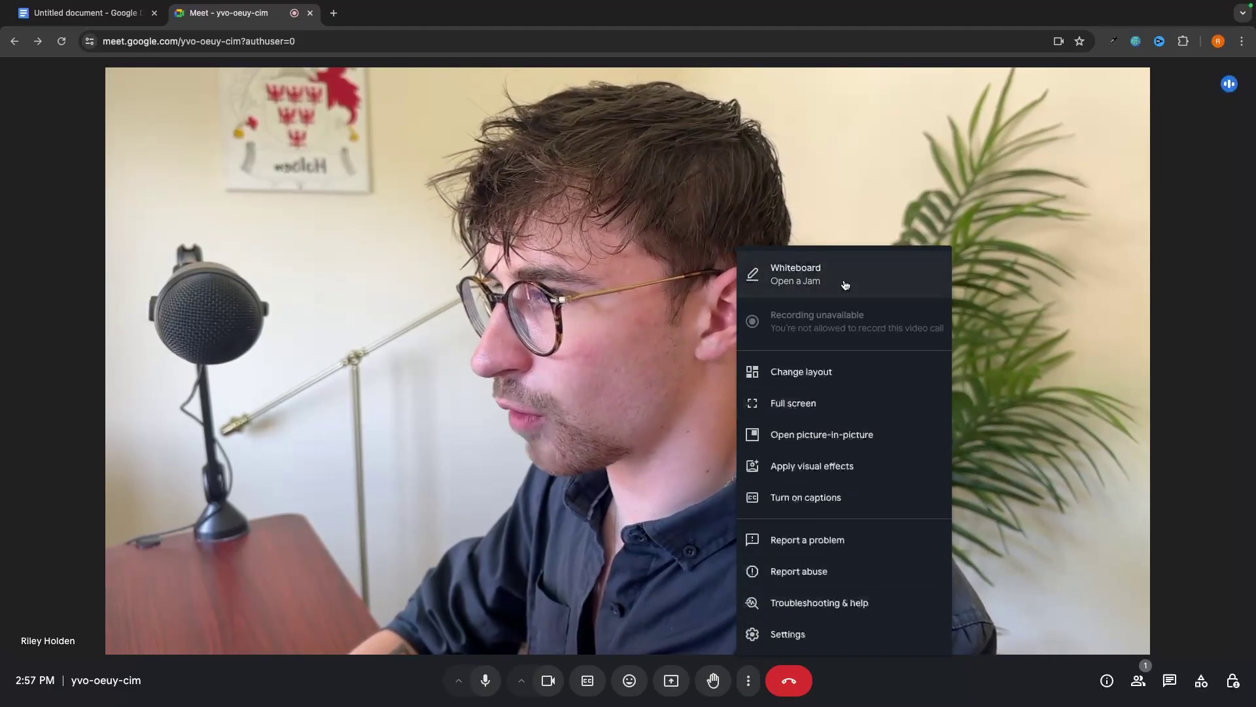
click(815, 288)
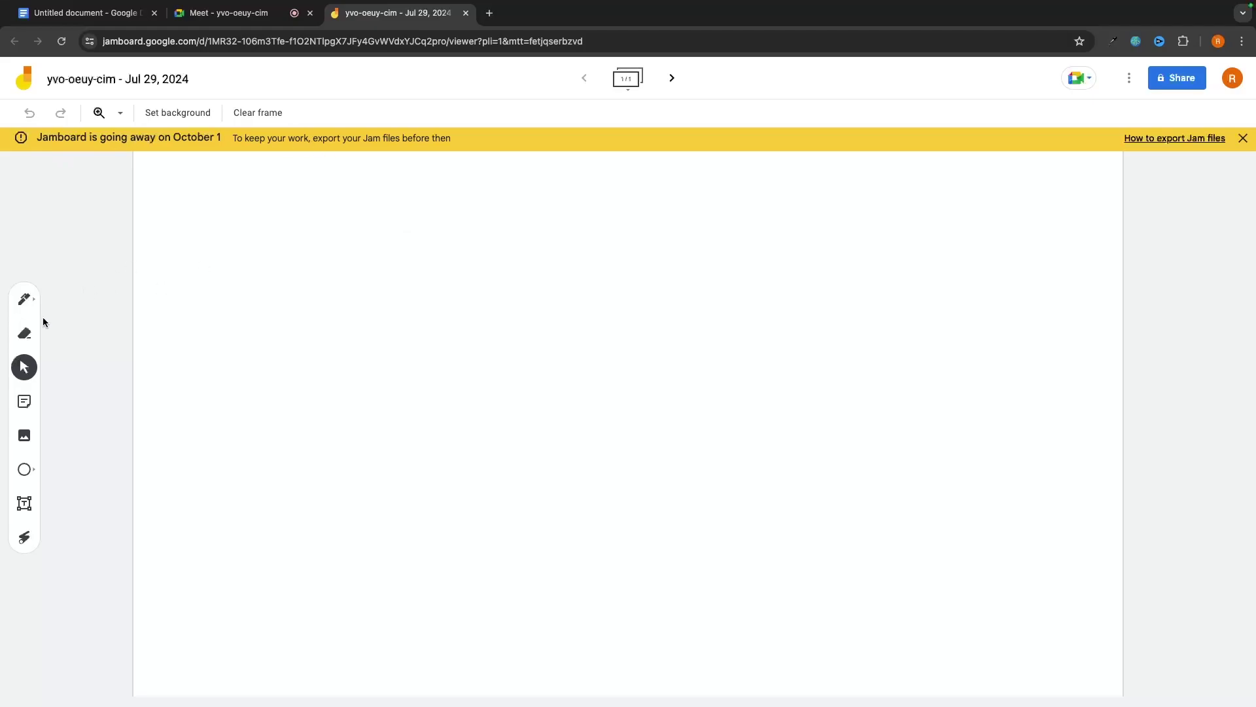
click(24, 299)
drag(318, 202, 316, 294)
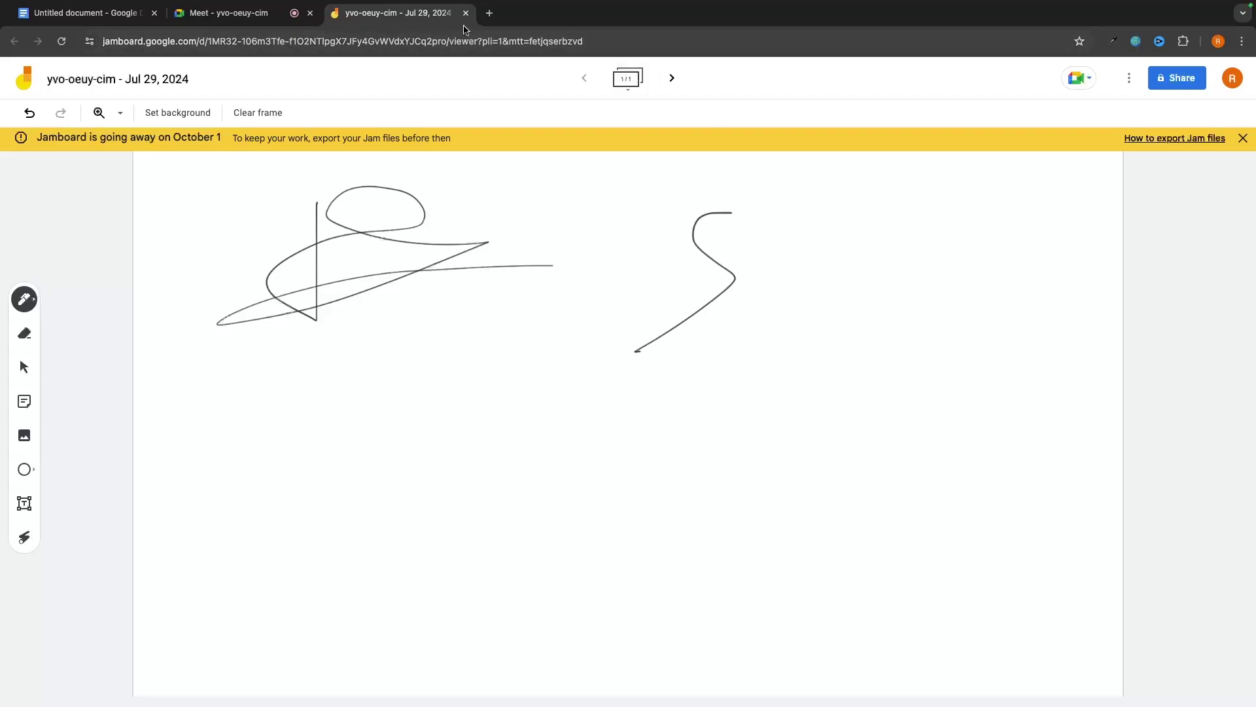
key(super+w)
click(1226, 89)
Step: Try the Spotlight layout for the call, and set the layout to Sidebar
click(748, 680)
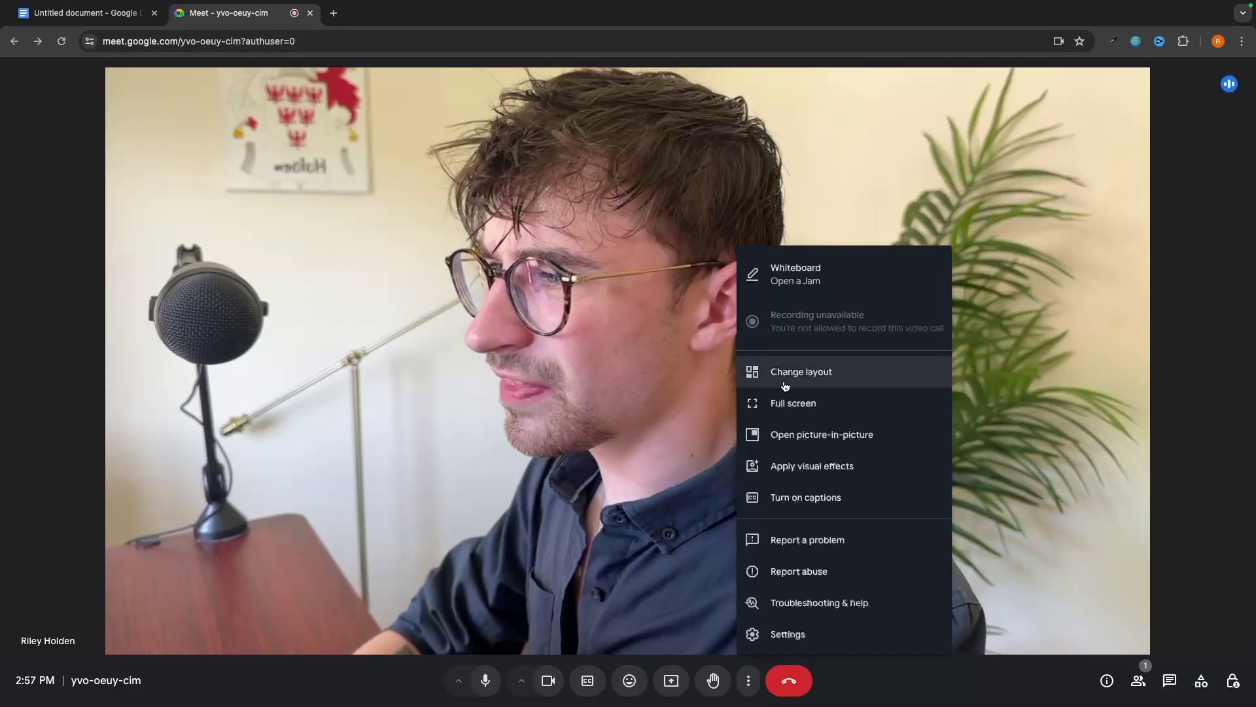
click(818, 368)
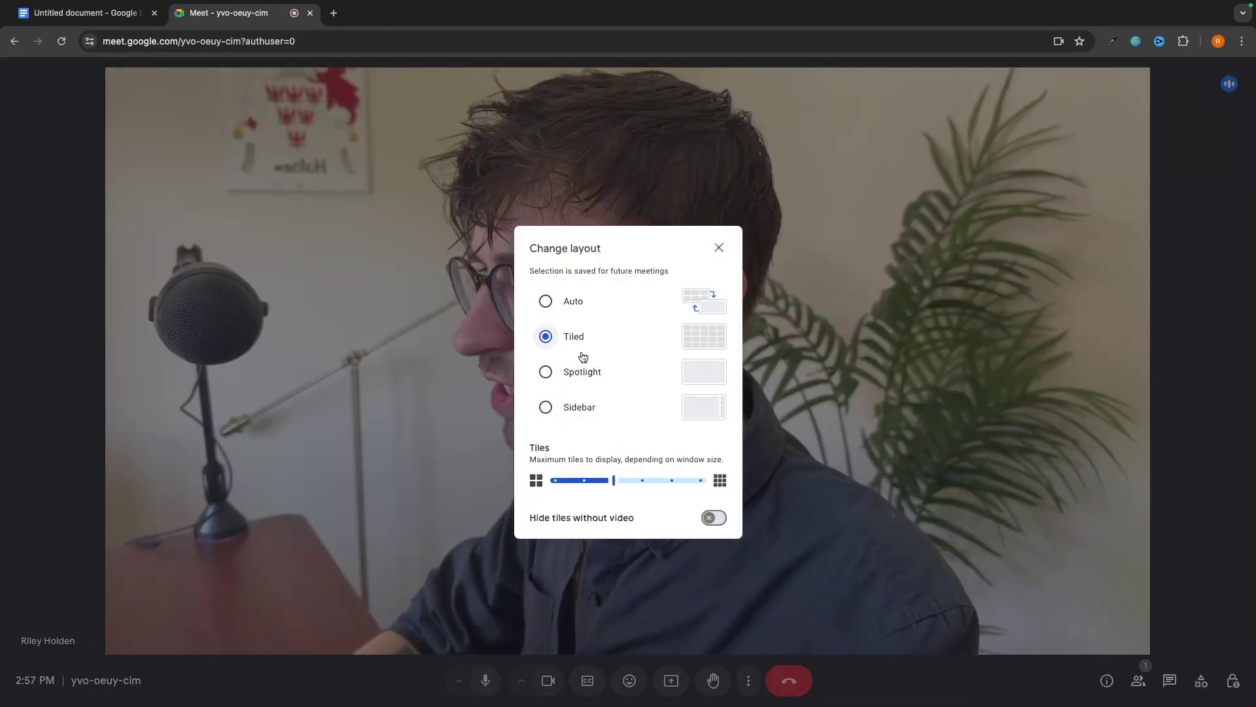
click(581, 373)
click(583, 404)
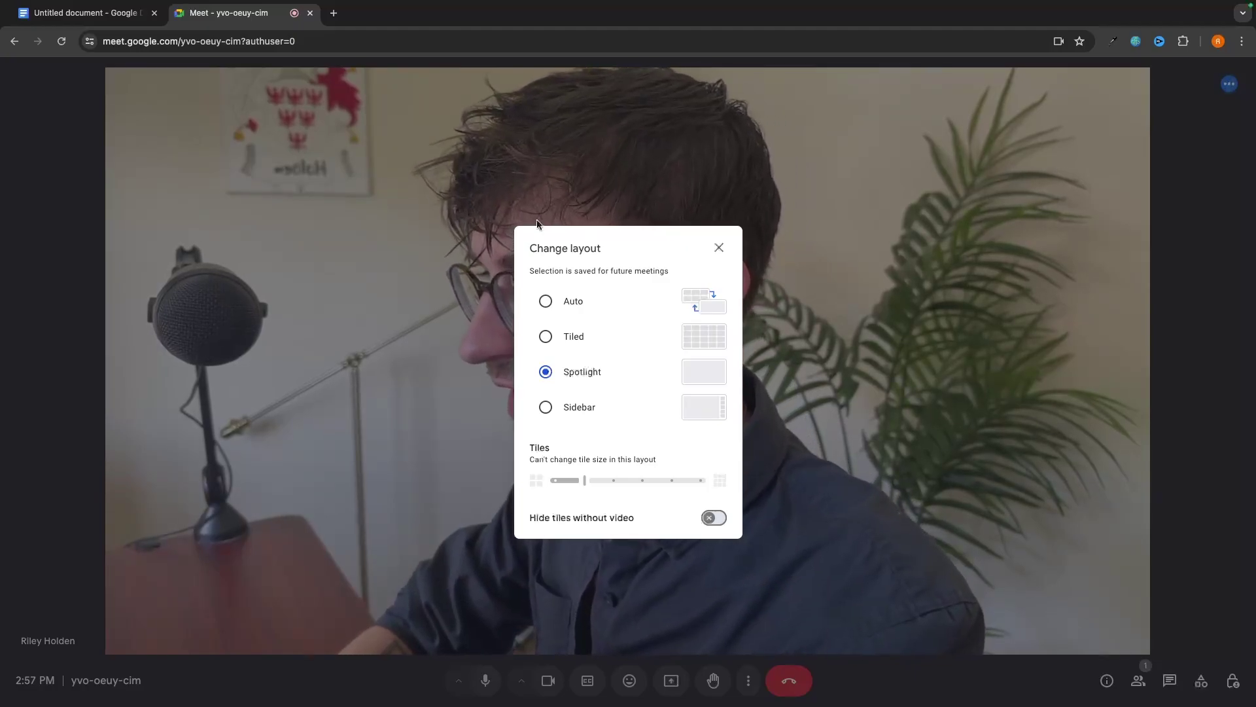
click(575, 409)
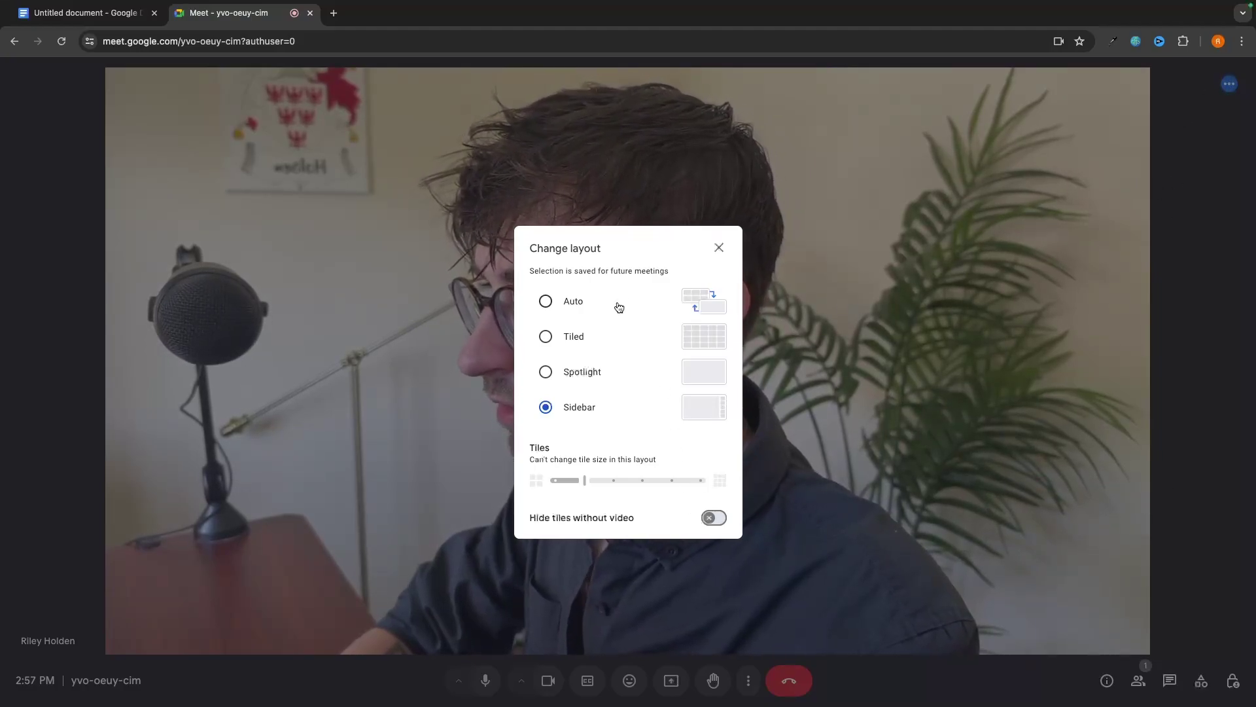
click(719, 247)
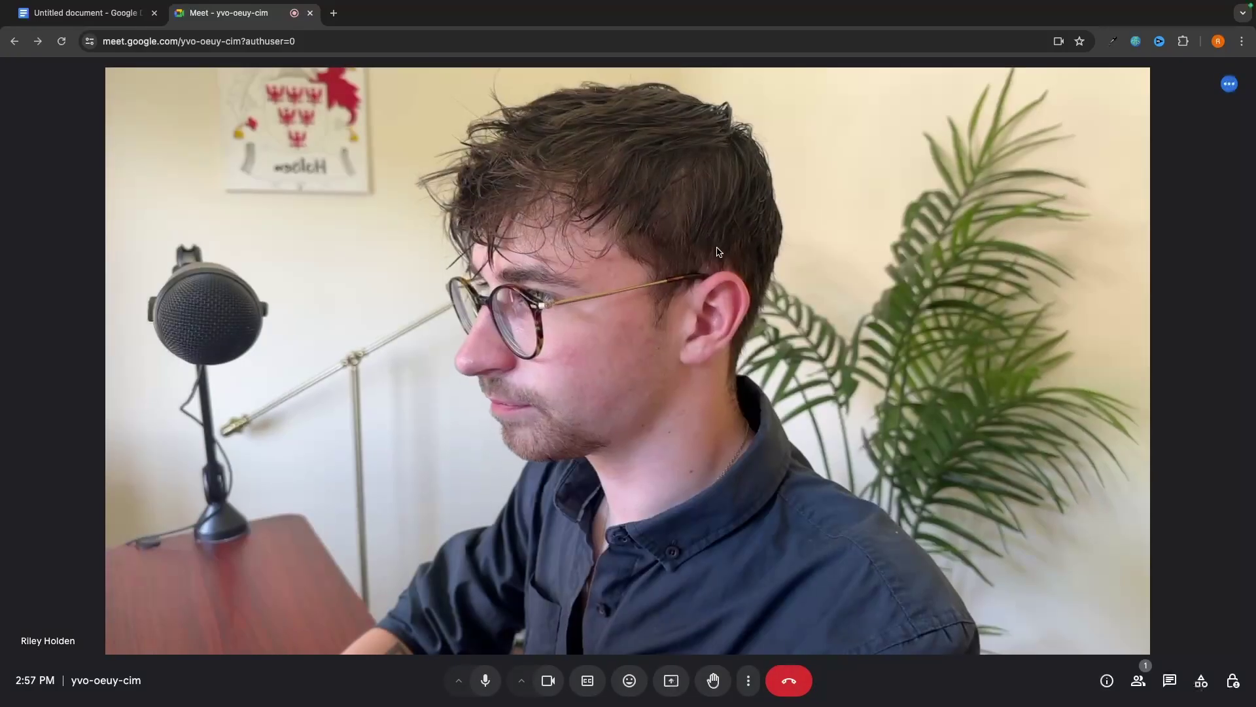
Step: Put the call in picture-in-picture while browsing the Social Blade site in a new tab, and bring the call back to the meeting page
click(748, 680)
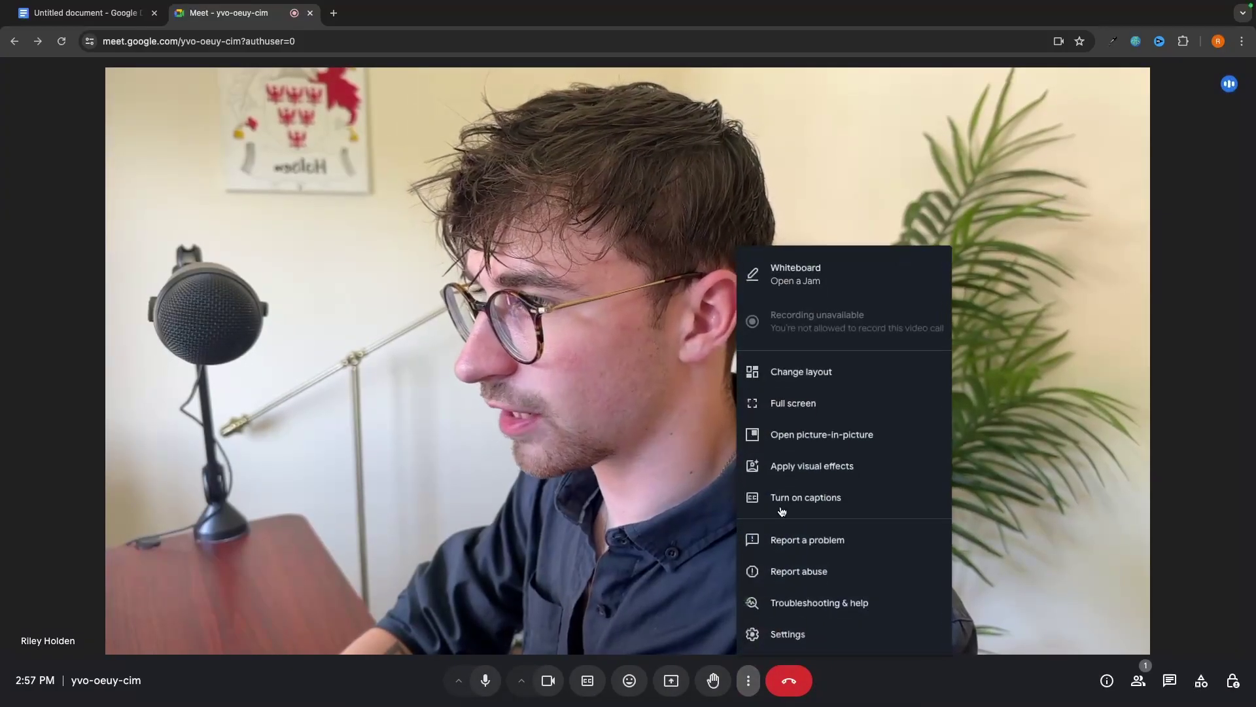
click(842, 431)
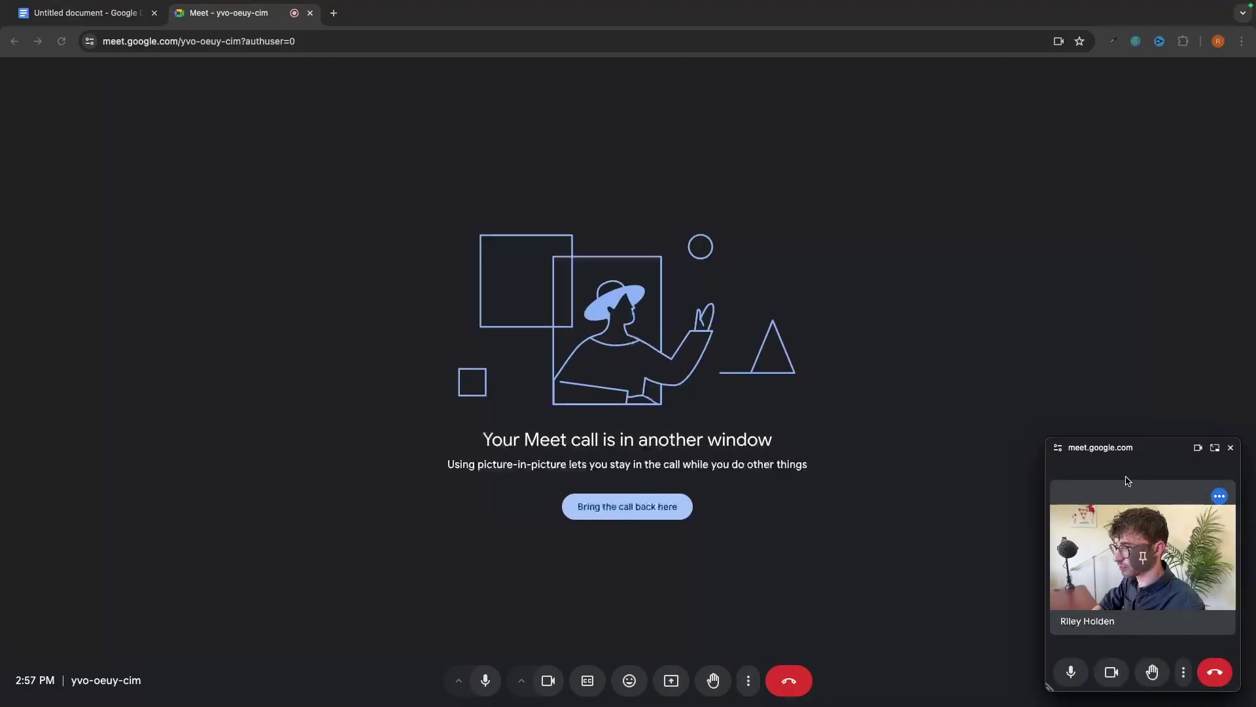
click(334, 13)
click(701, 338)
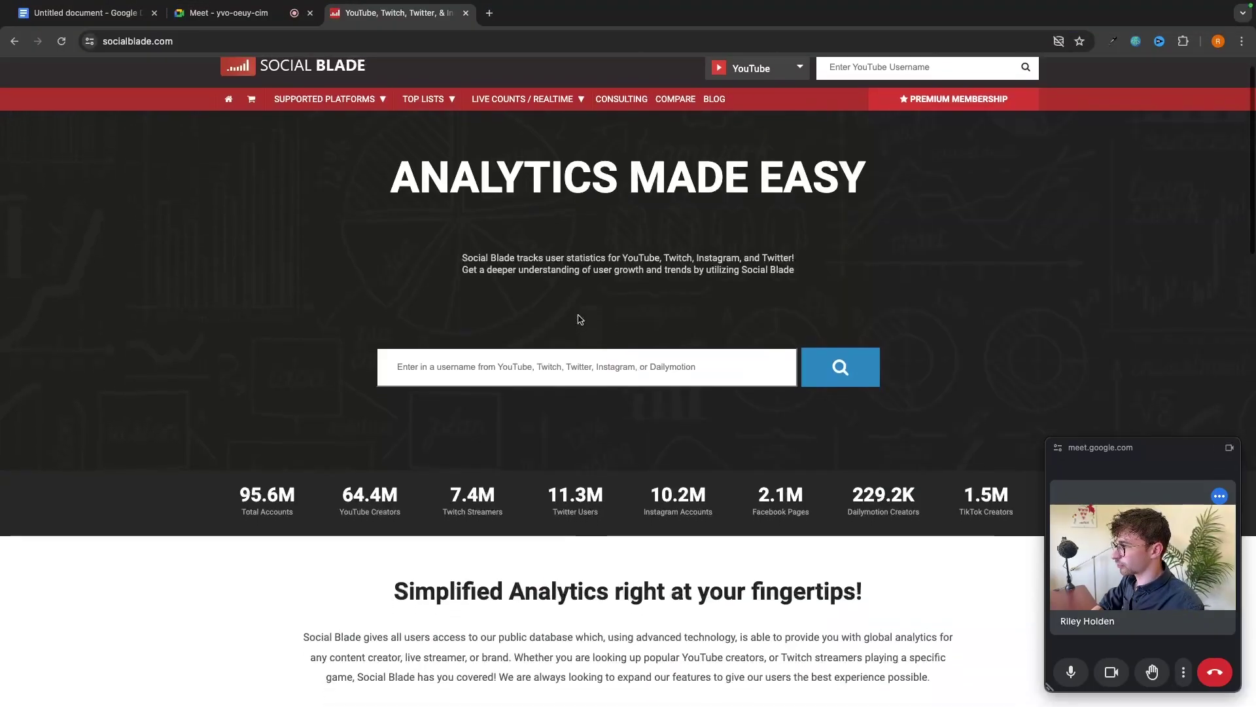
scroll(579, 316, down, 10)
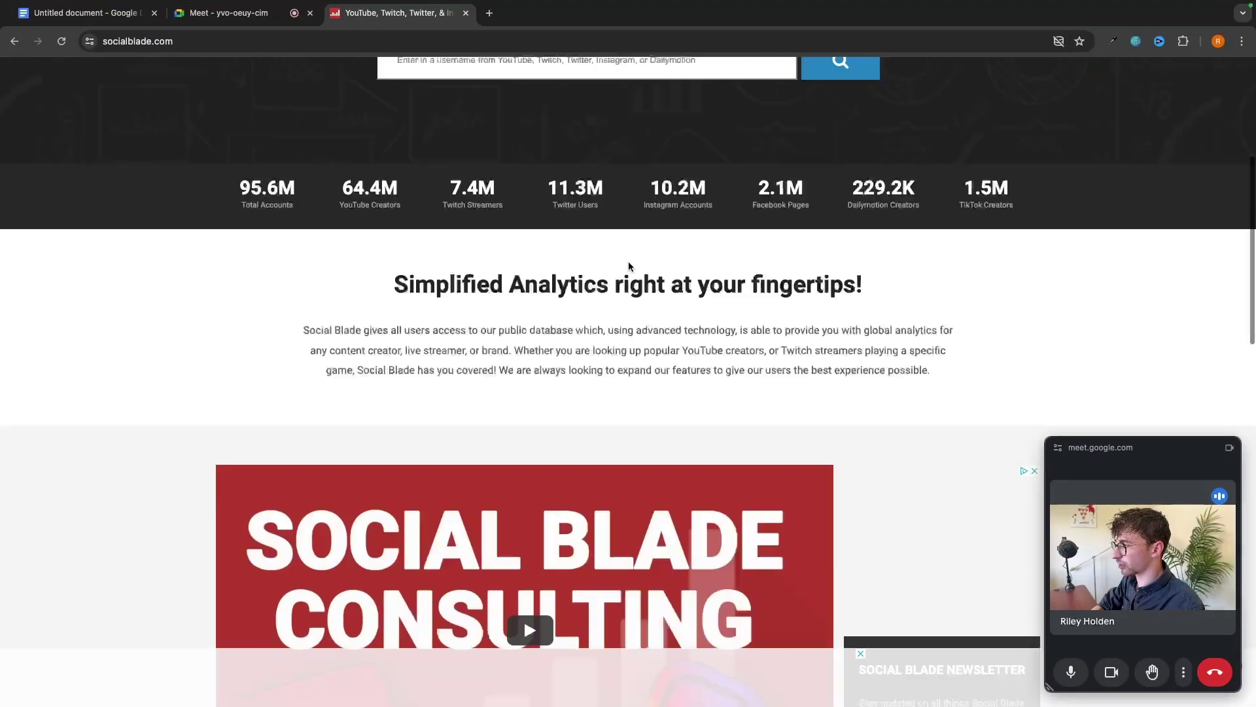
scroll(628, 266, up, 8)
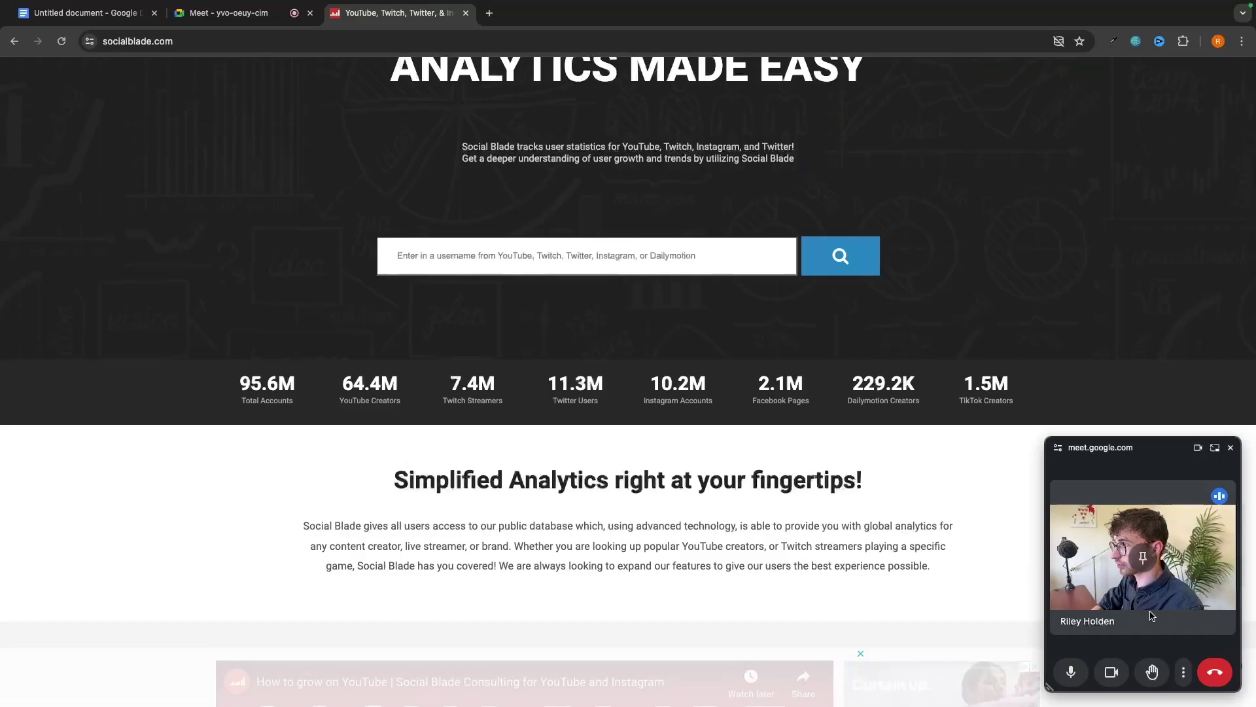
click(229, 13)
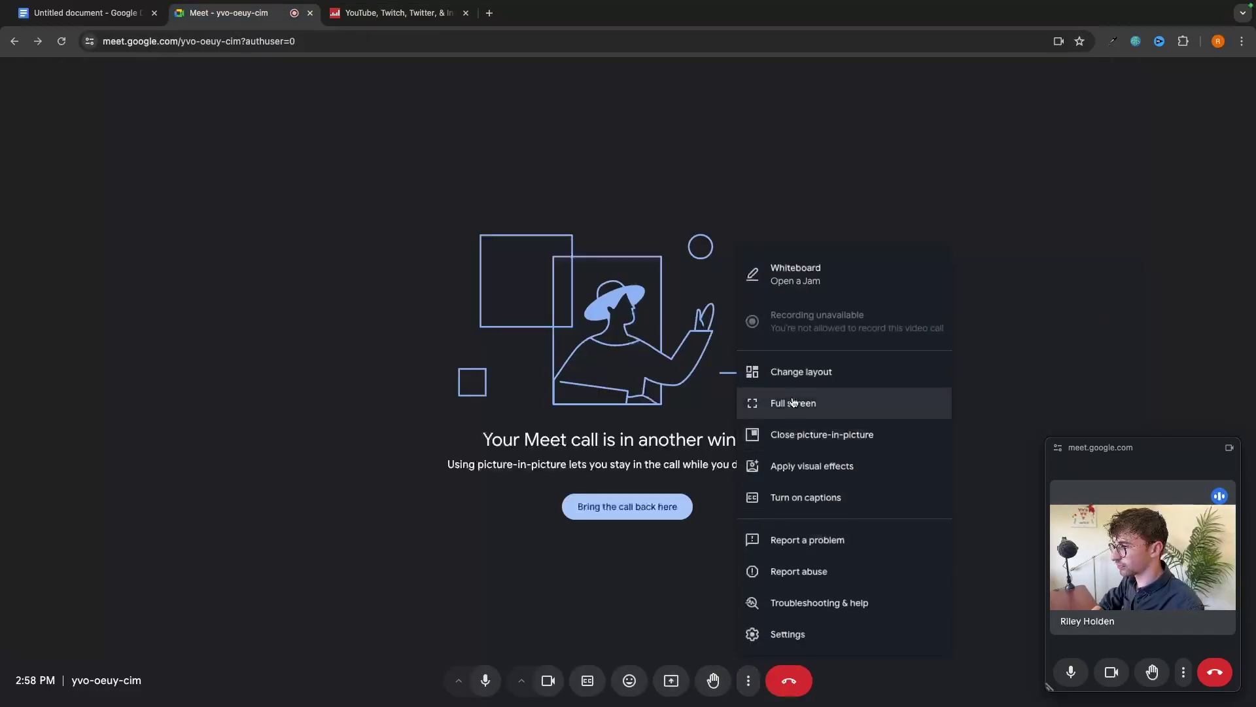
click(795, 434)
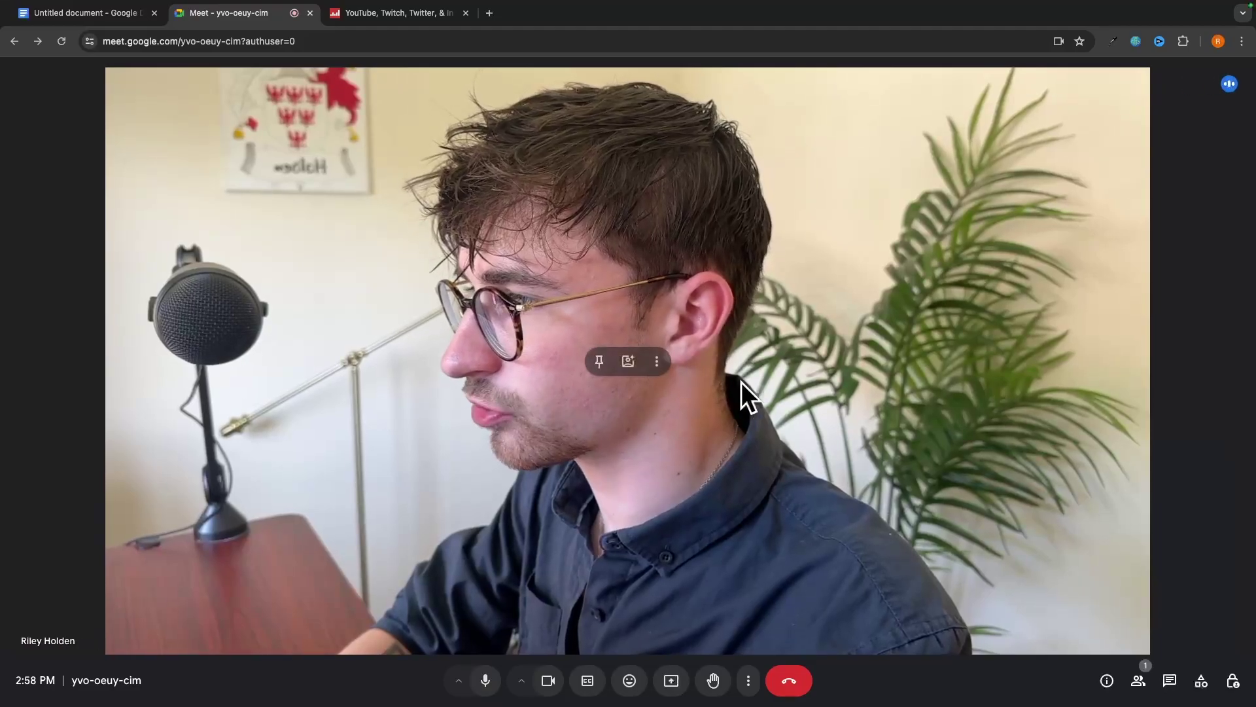
Step: Look at the visual effects backgrounds for the camera and the remaining call options
click(749, 683)
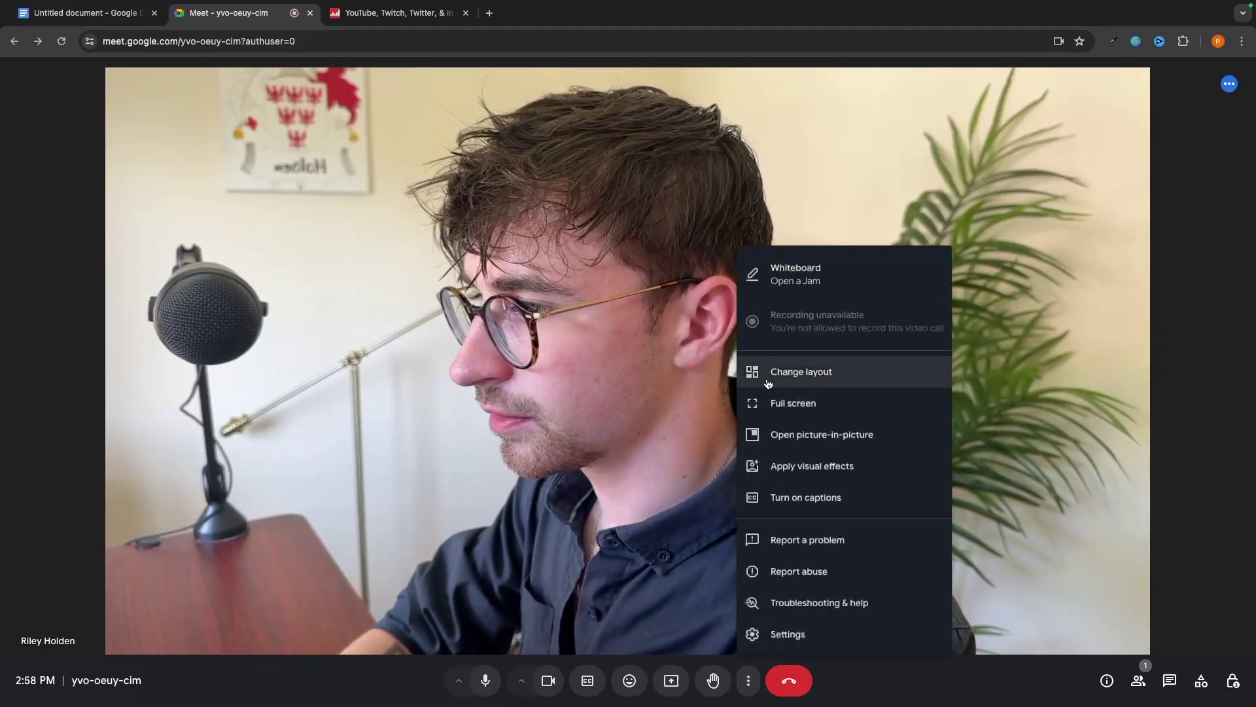
click(824, 466)
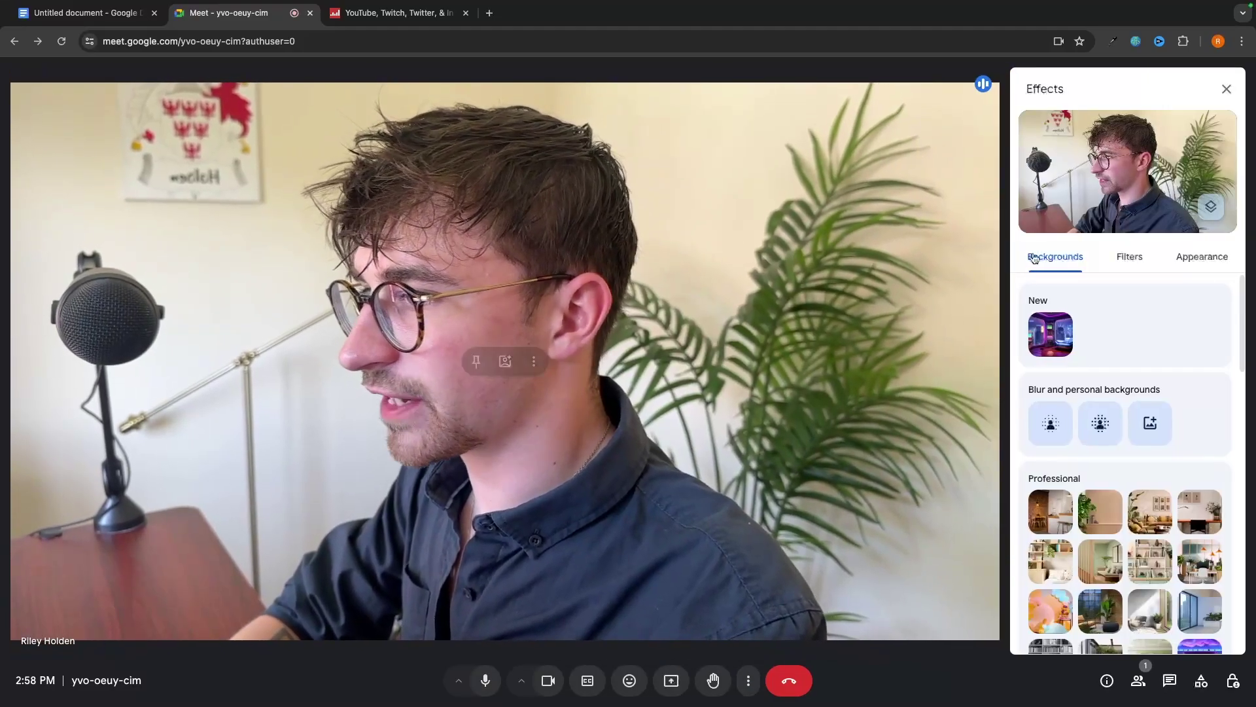
key(Escape)
click(748, 679)
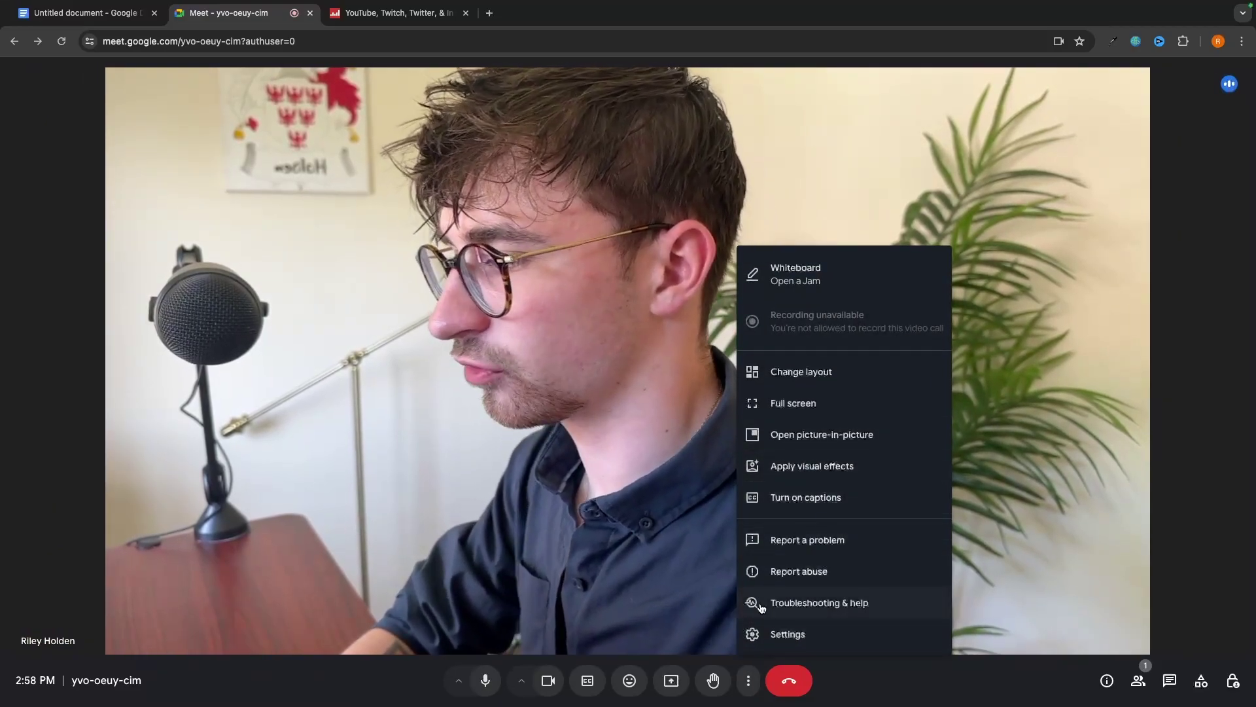
click(1106, 680)
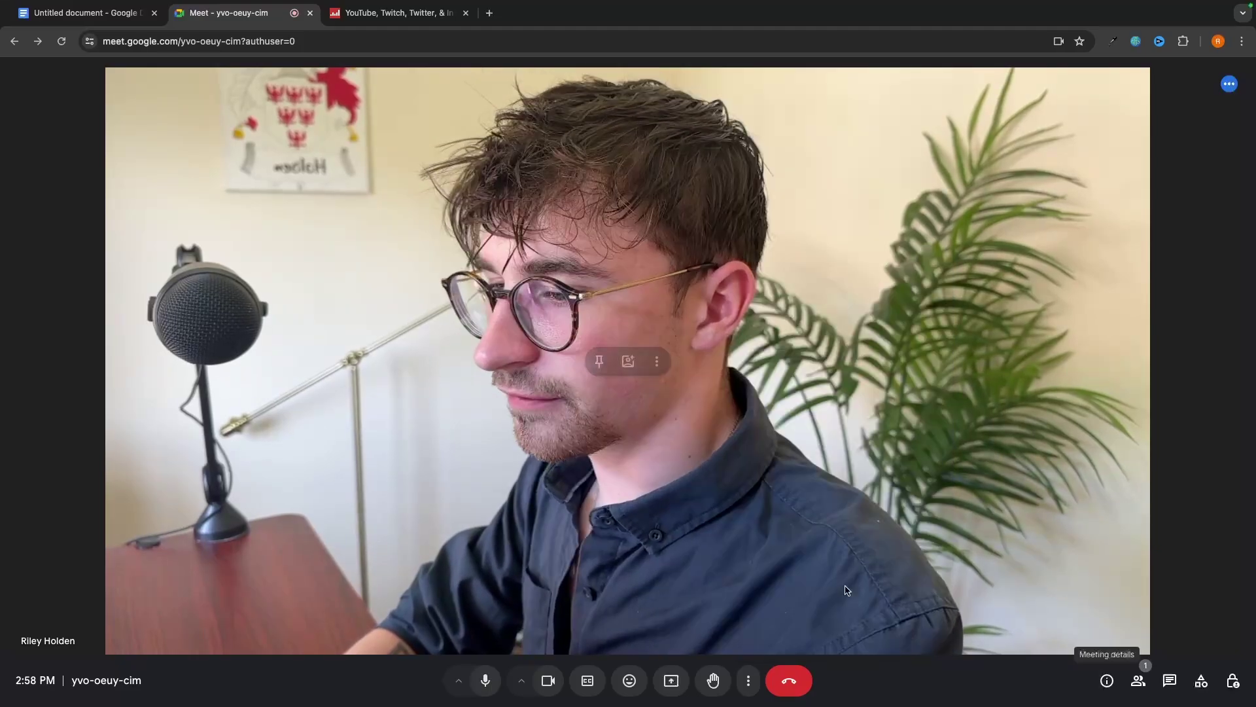
Step: Check the meeting details, view the attached whiteboard Jam, and close both
click(1106, 681)
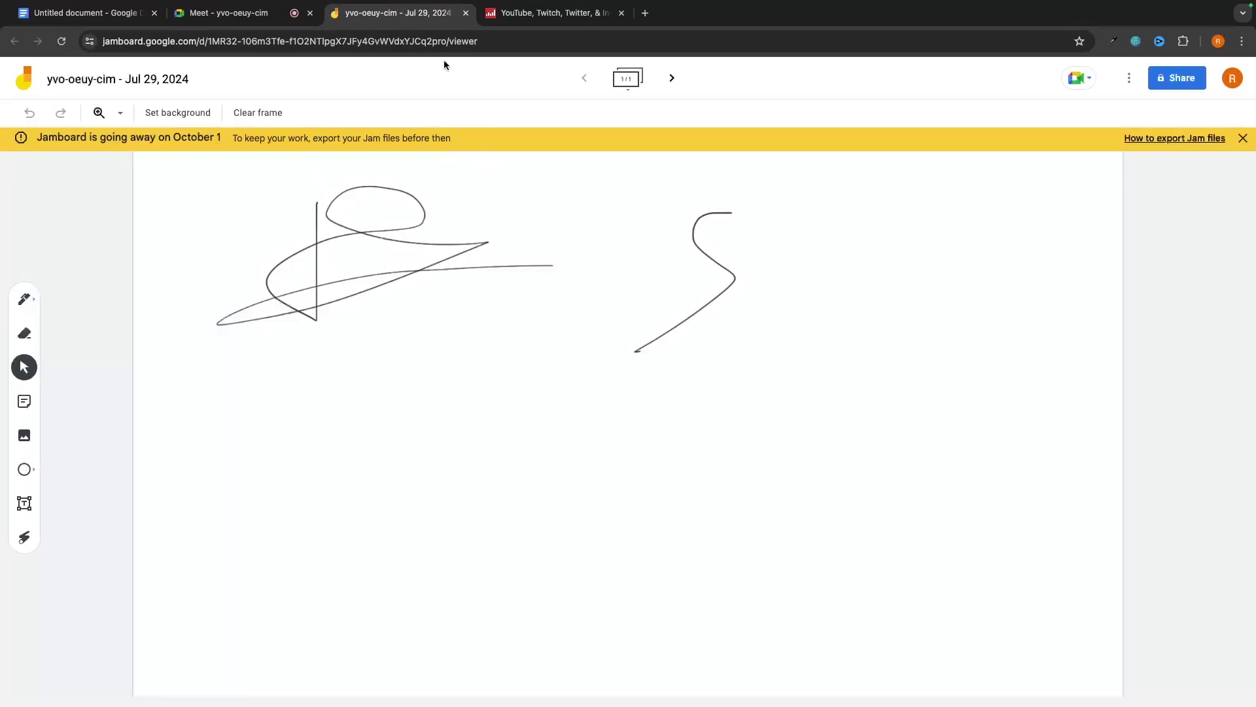
click(466, 13)
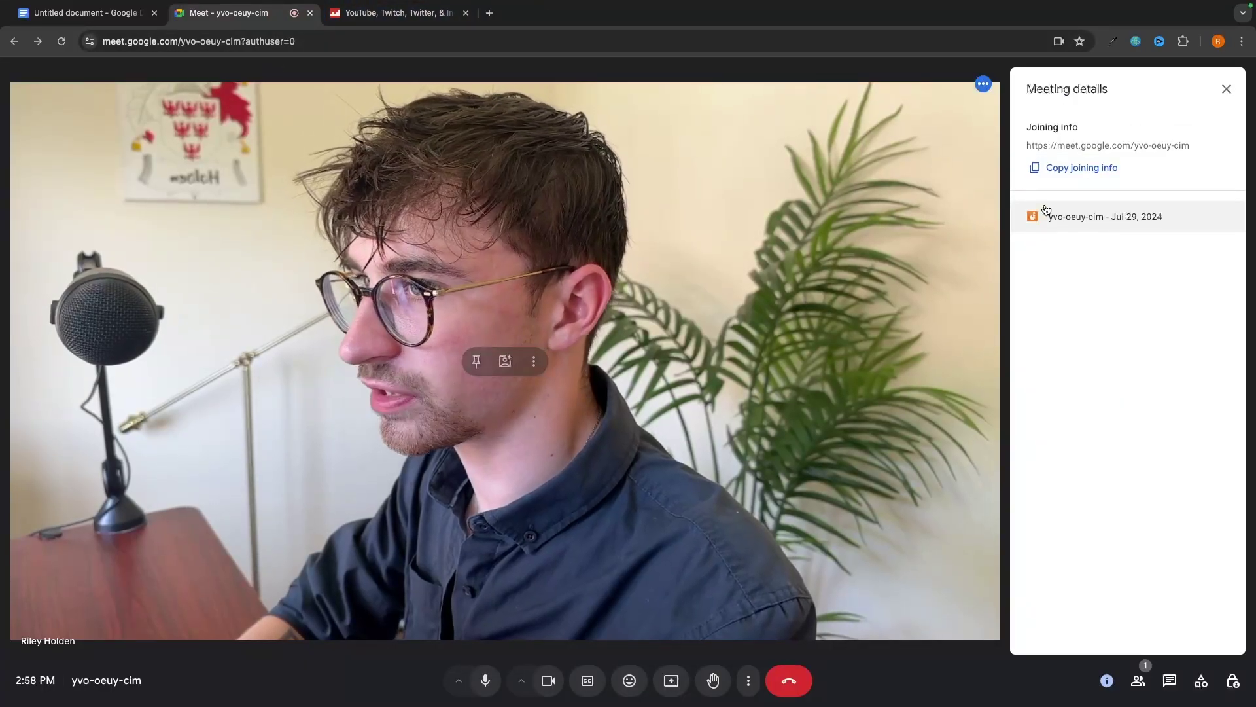
click(1226, 89)
Step: Check the list of people in the meeting, and send the in-call message "hello"
click(1138, 680)
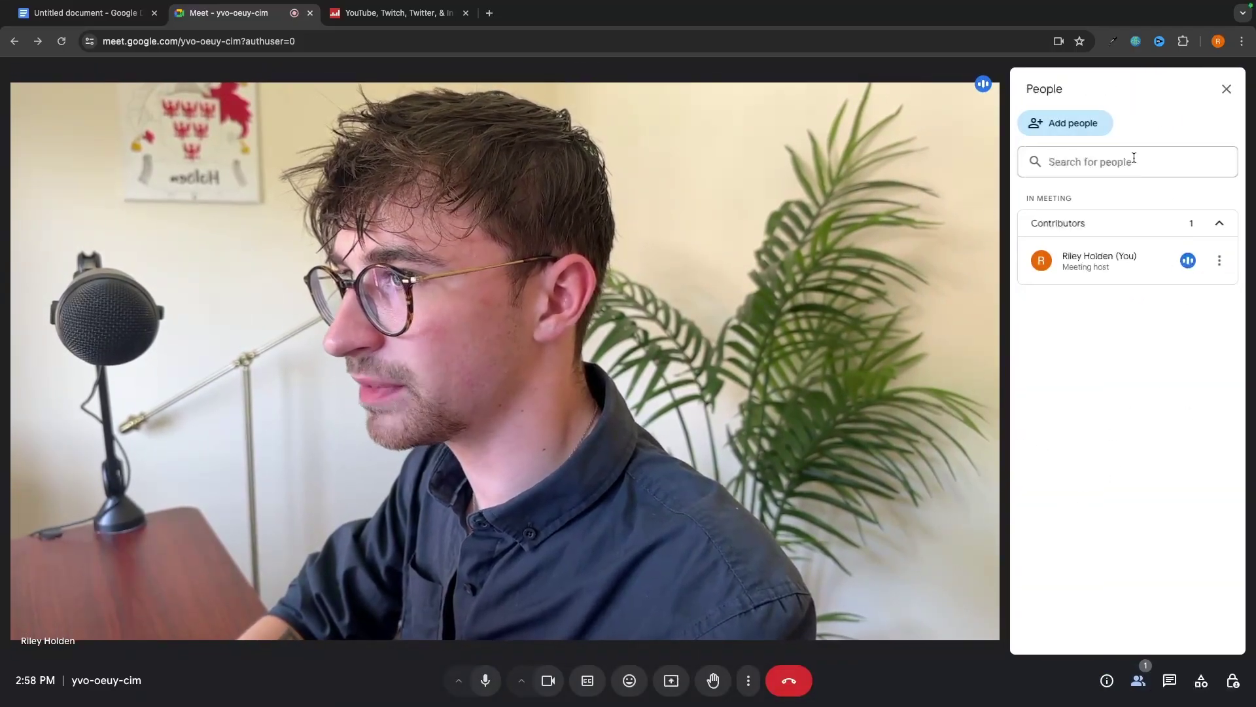
click(1224, 89)
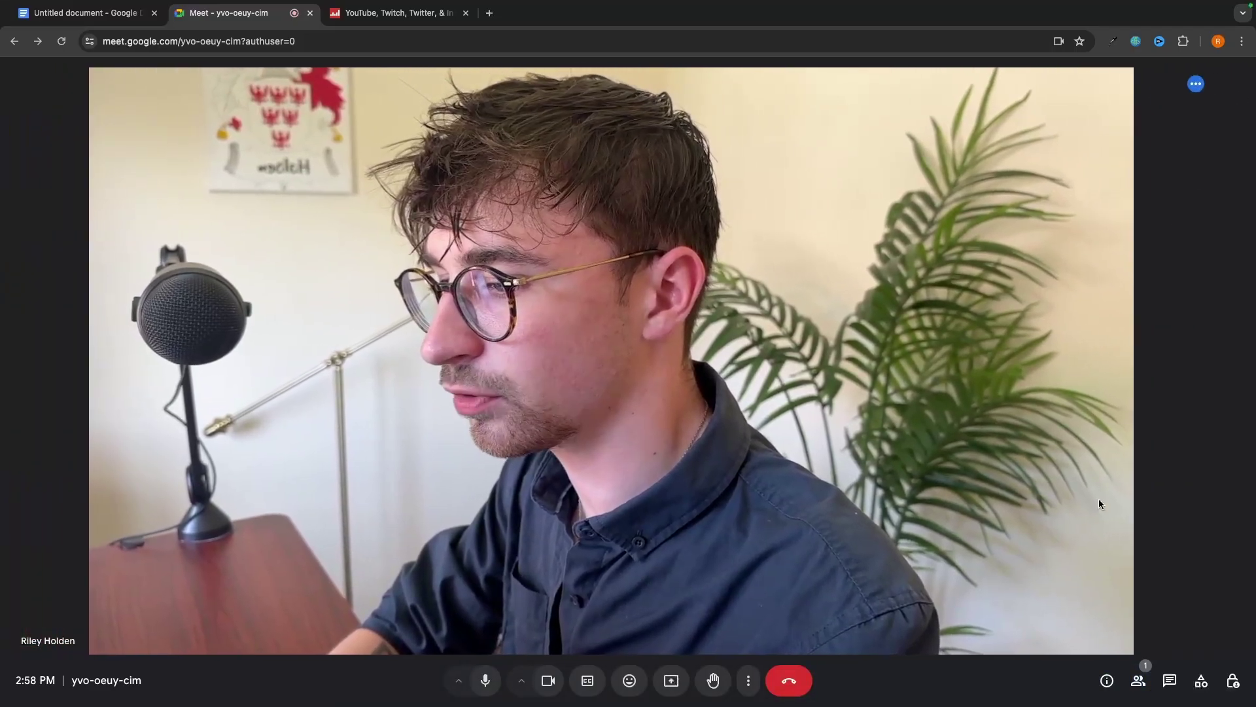
click(1169, 681)
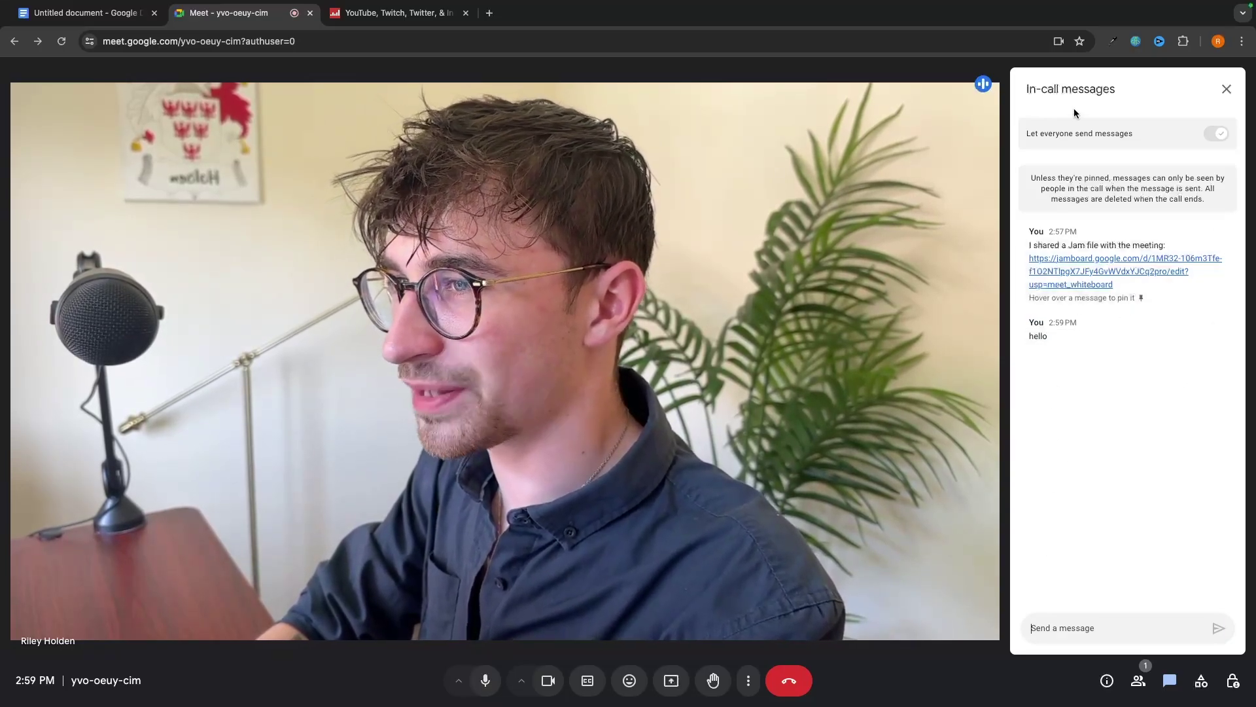
click(1218, 89)
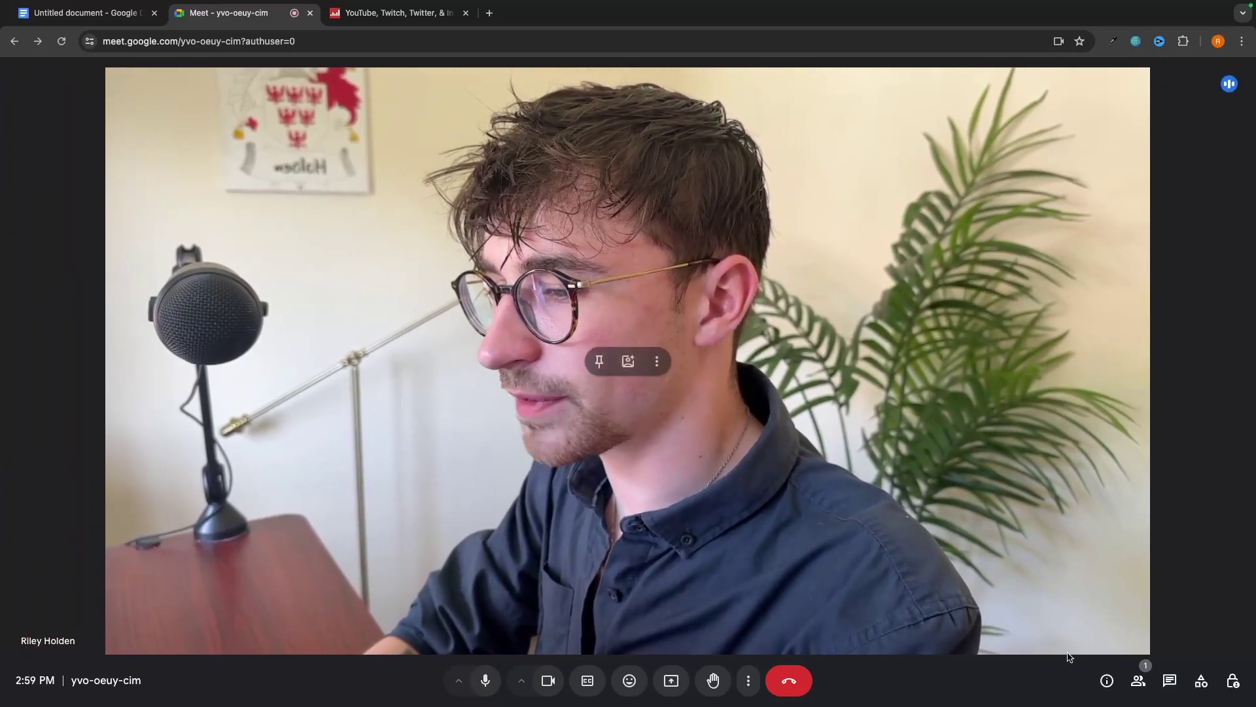
Step: Review the available meeting activities, and examine the host controls for meeting moderation and access
click(1201, 686)
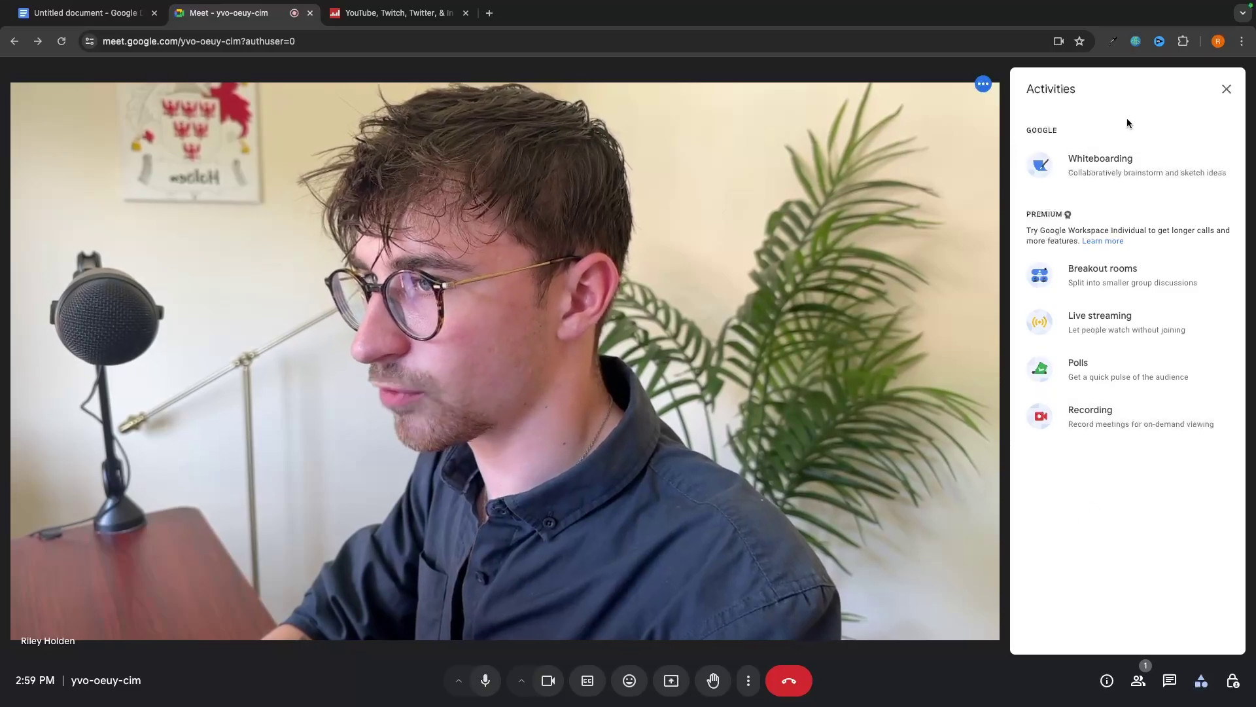
click(1224, 88)
click(1233, 681)
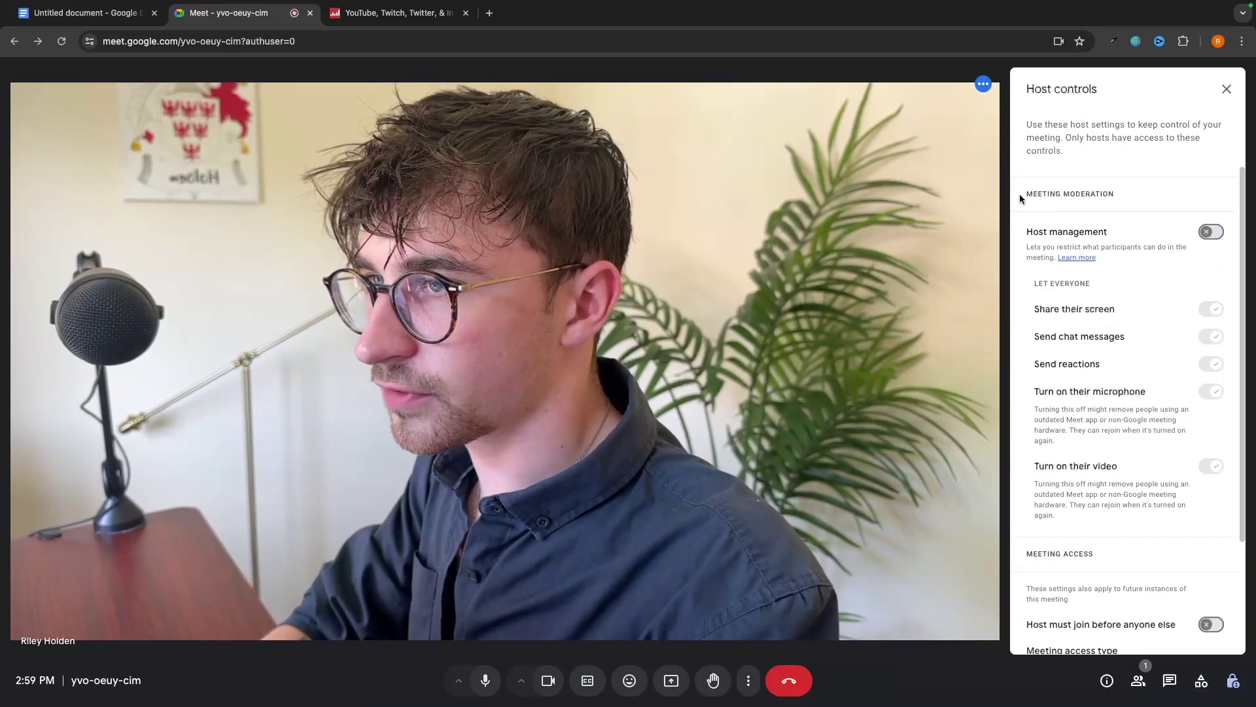
scroll(1108, 252, down, 1)
scroll(1139, 239, up, 1)
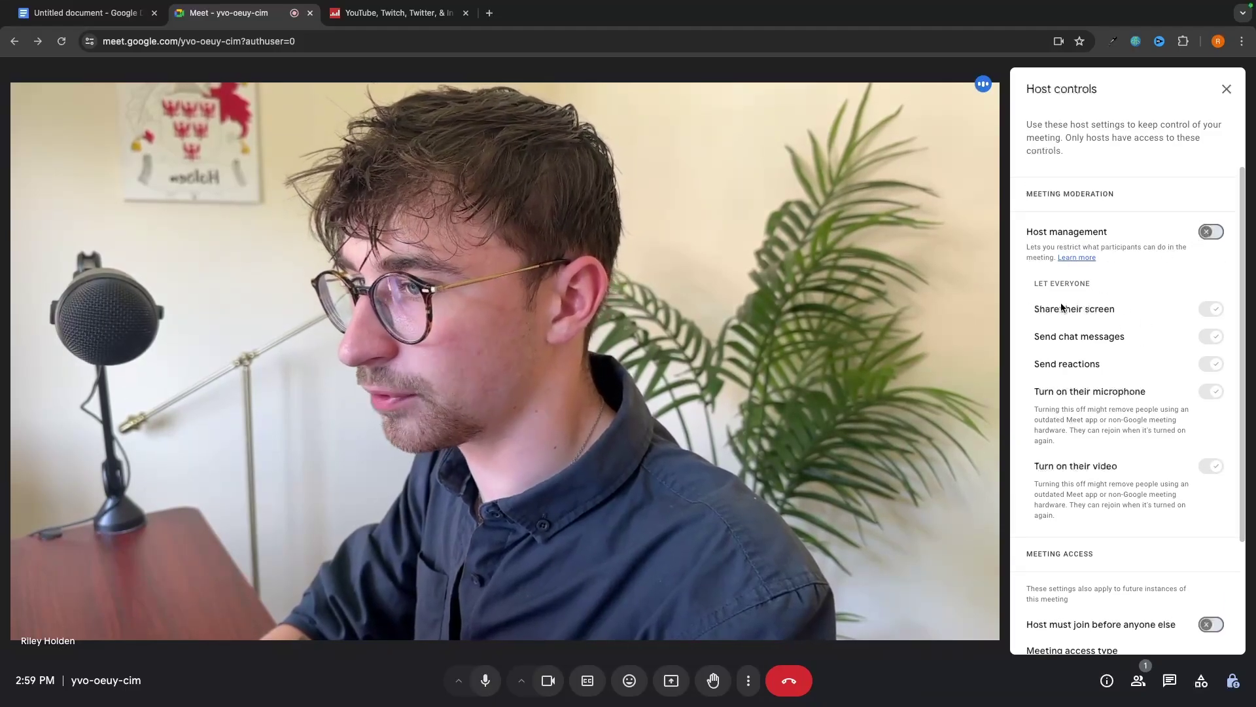
scroll(1105, 317, down, 1)
scroll(1112, 314, down, 1)
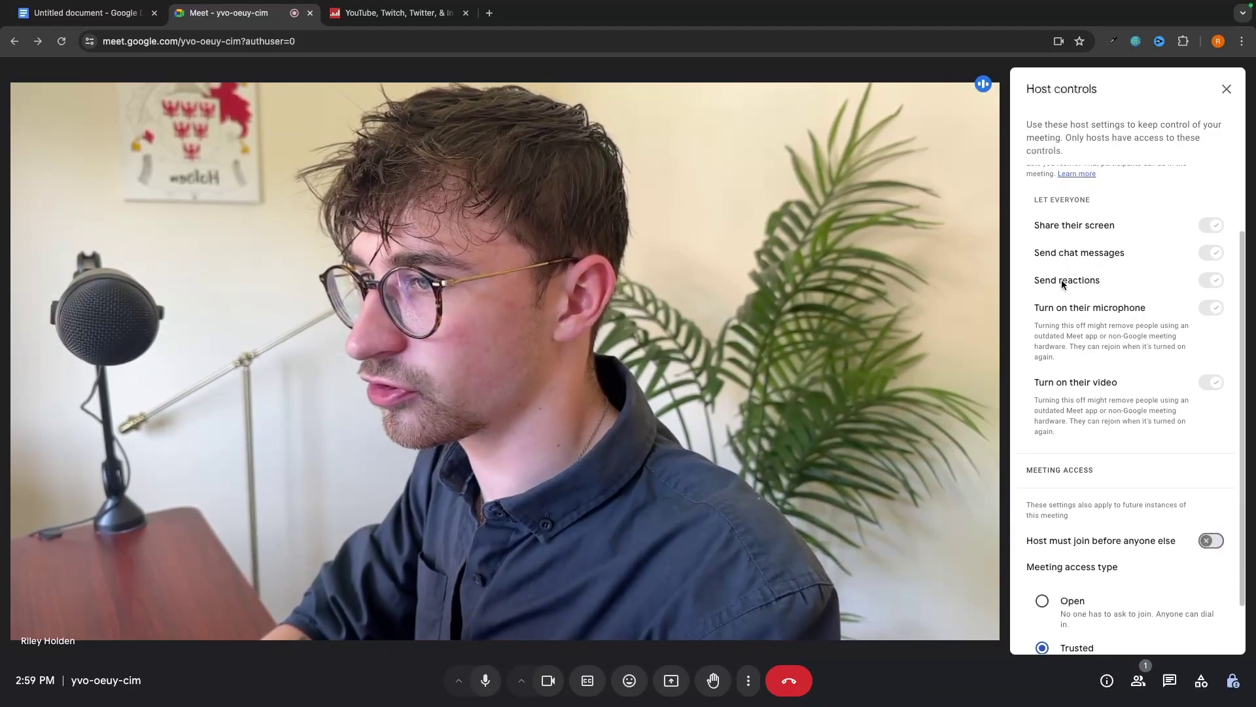
Step: Enable host management, and stop participants from sending chat messages
scroll(1060, 280, up, 2)
click(1210, 232)
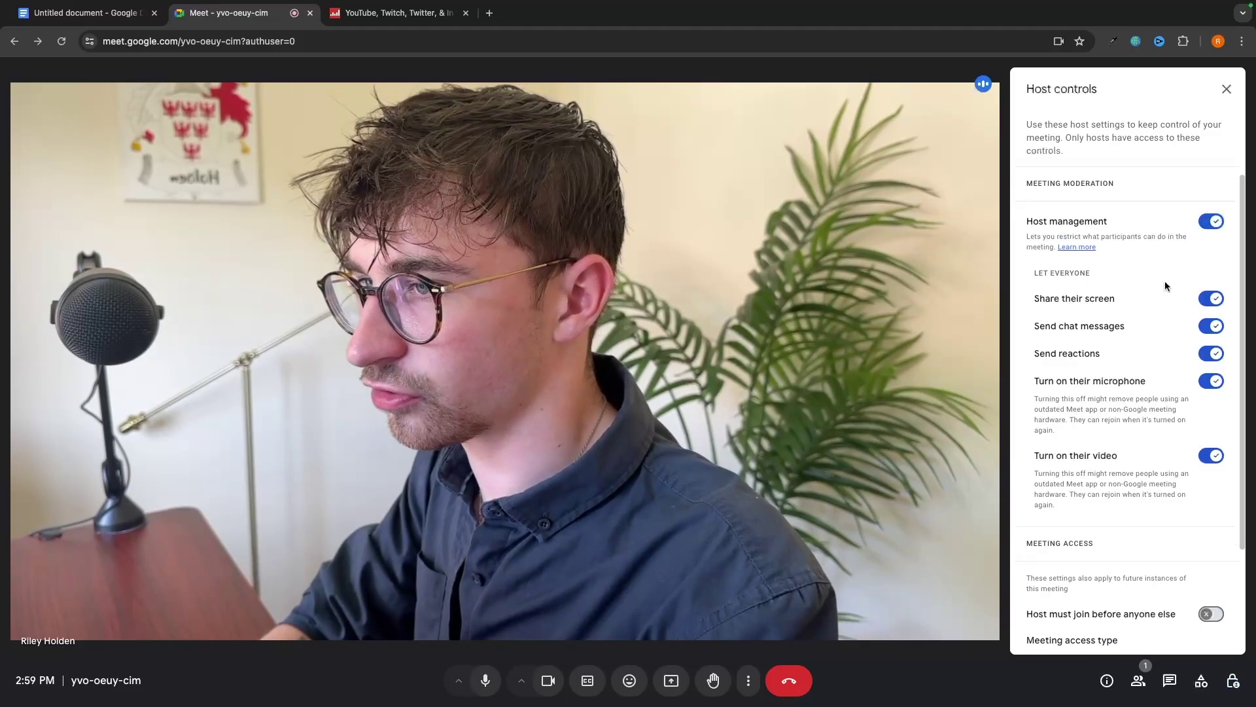
scroll(1165, 281, down, 2)
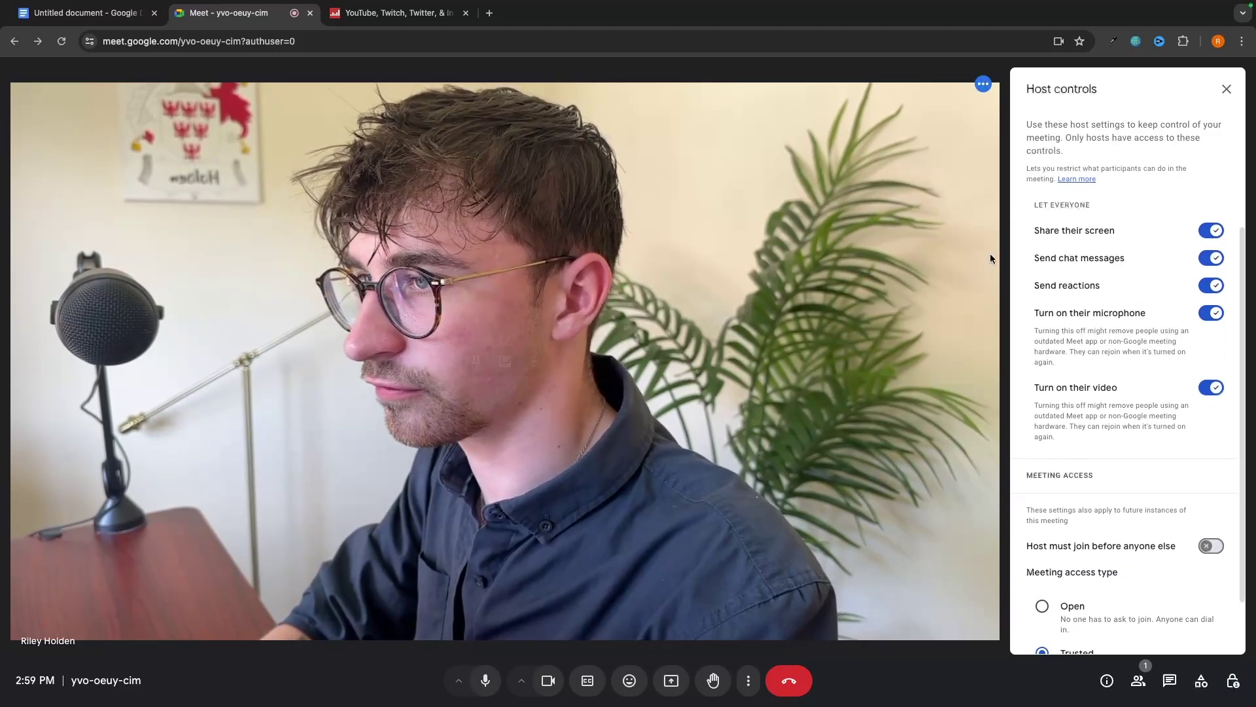
click(1202, 258)
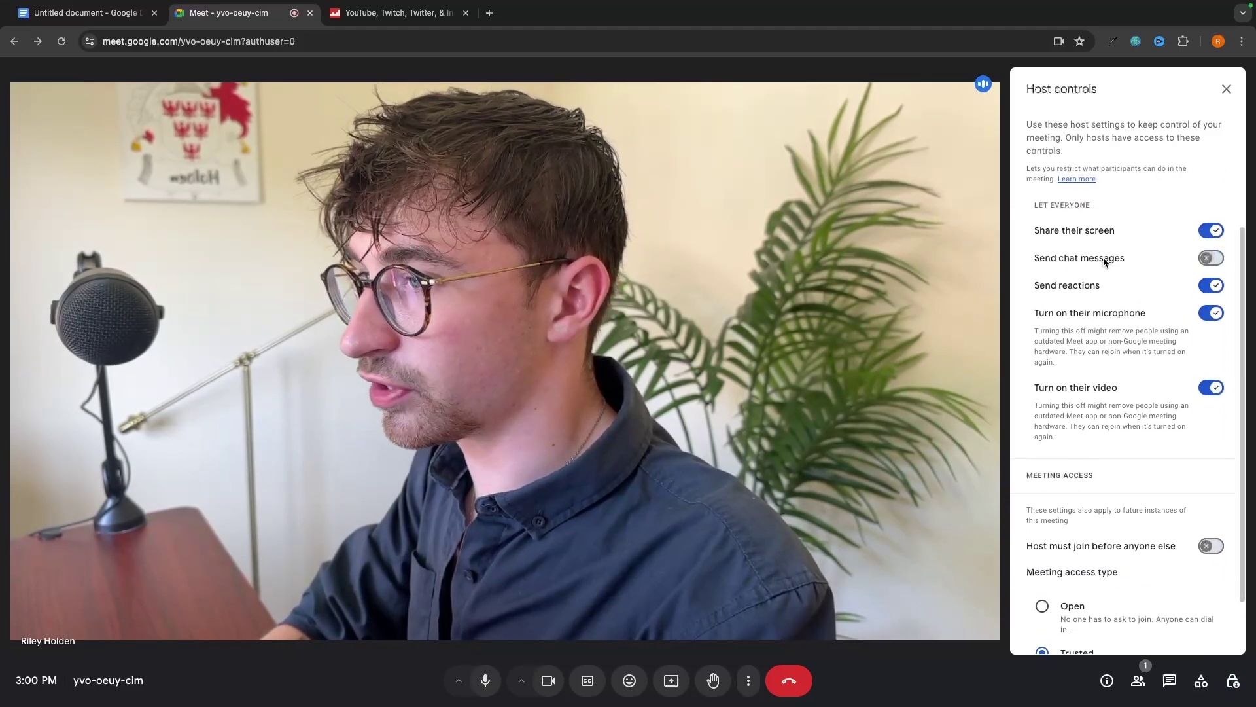
Step: Stop participants from sharing their screen and sending reactions, and close the host controls
click(1208, 230)
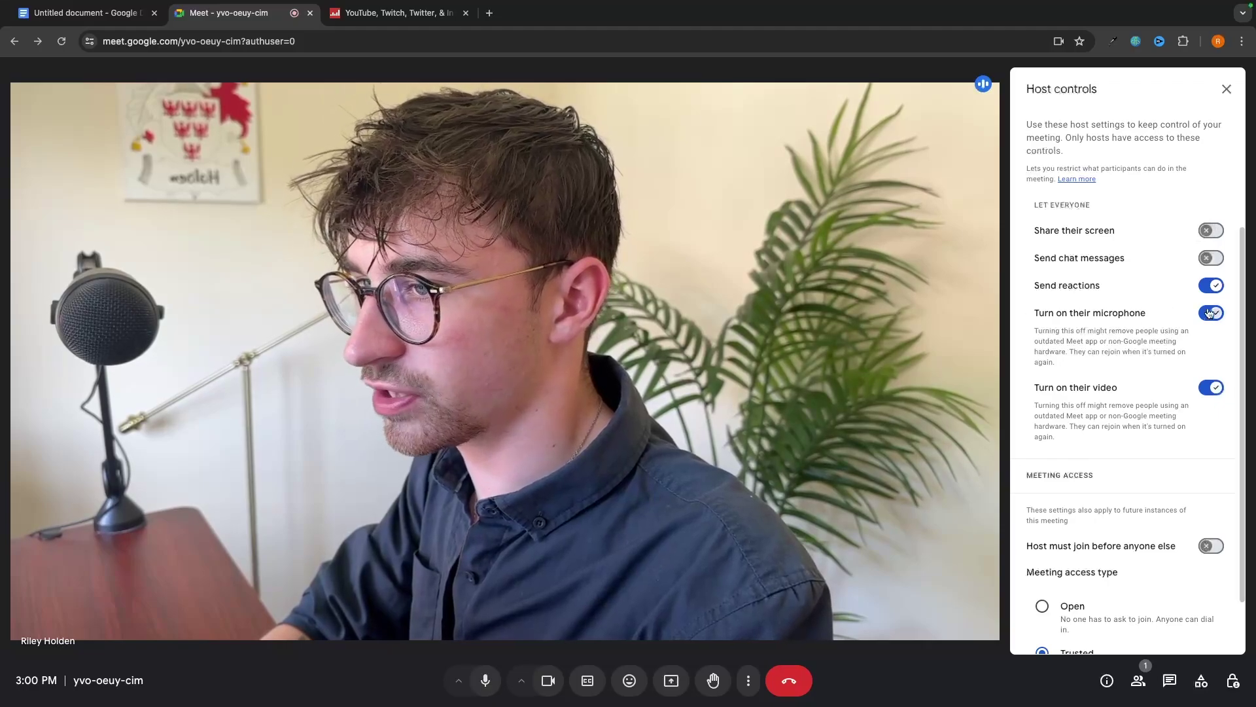
click(1211, 285)
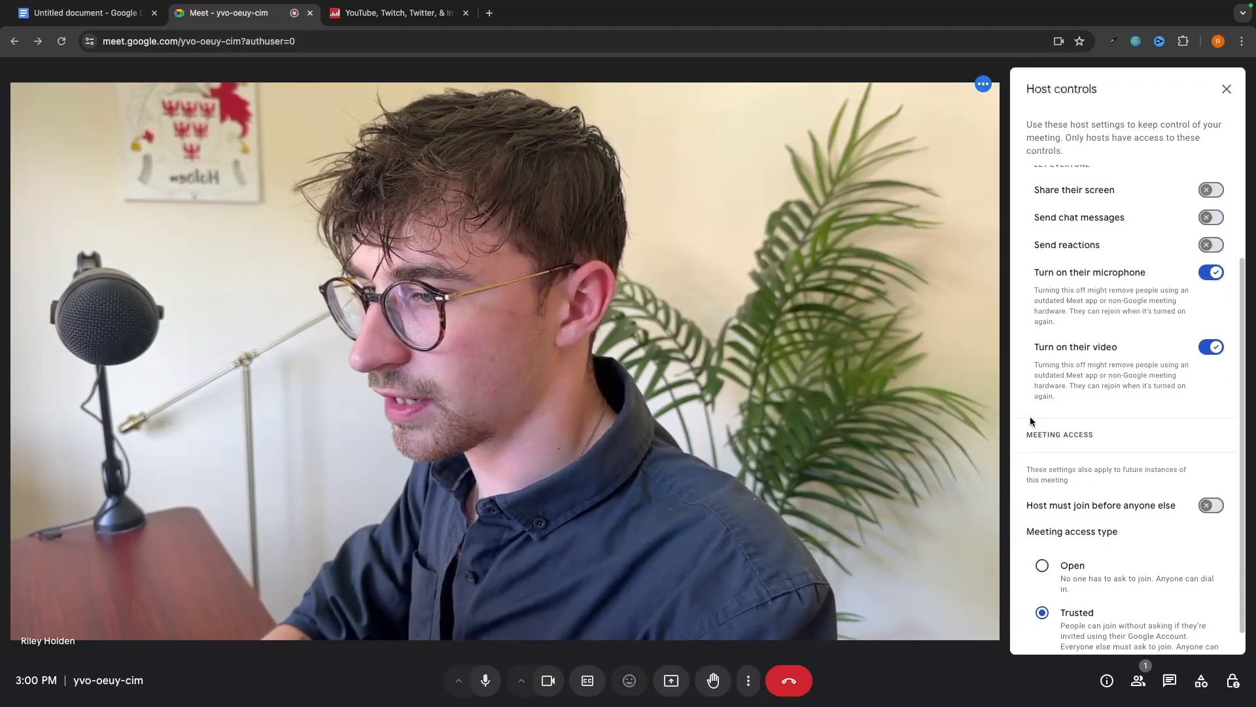
click(1226, 89)
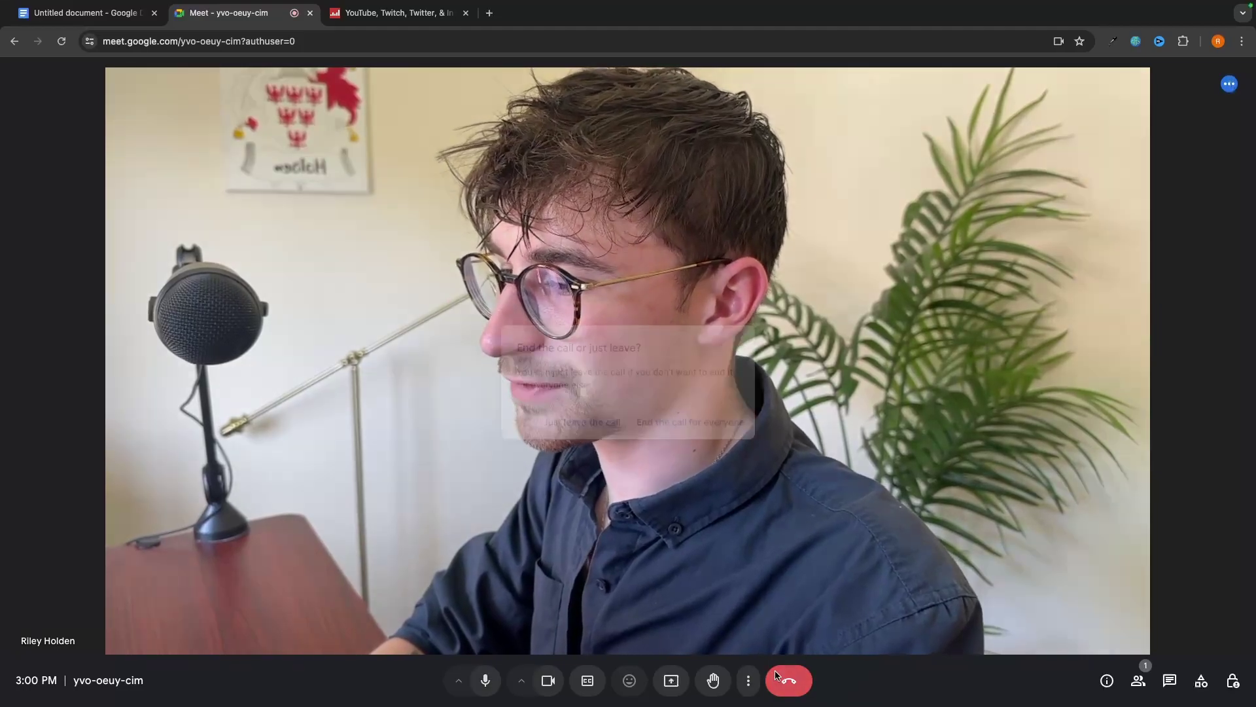
Step: End the call for everyone and return to the home screen
click(789, 681)
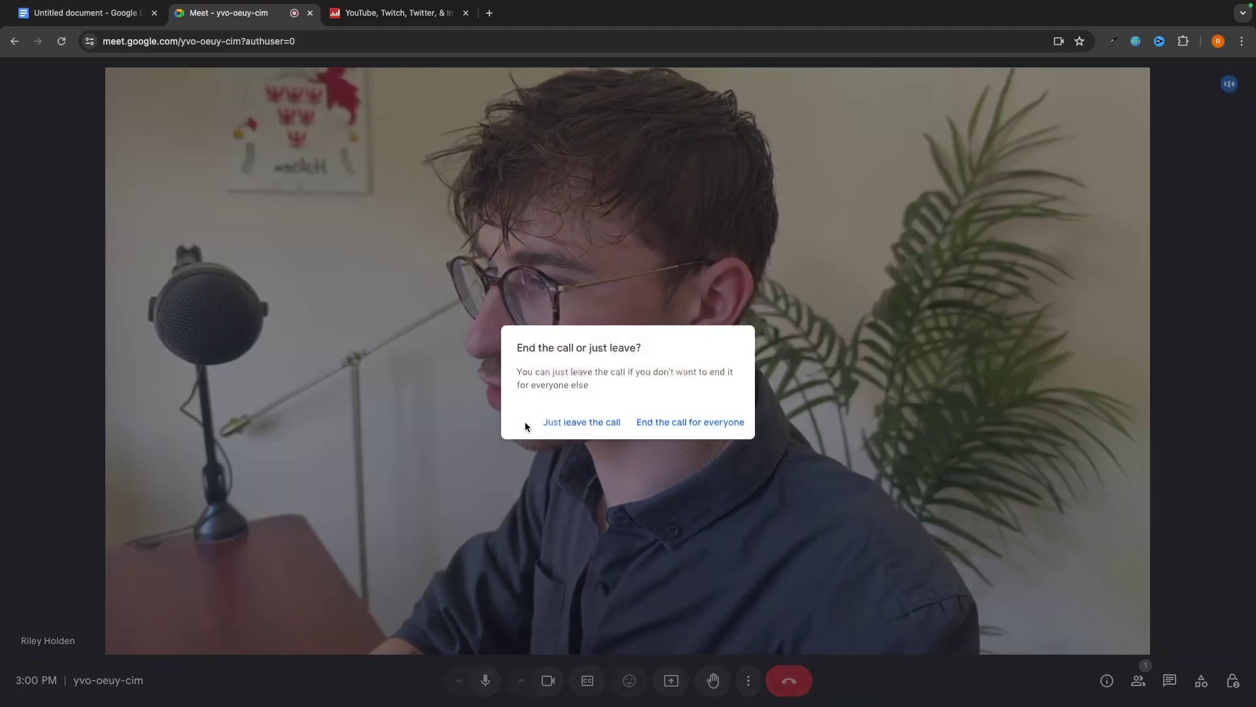
click(660, 419)
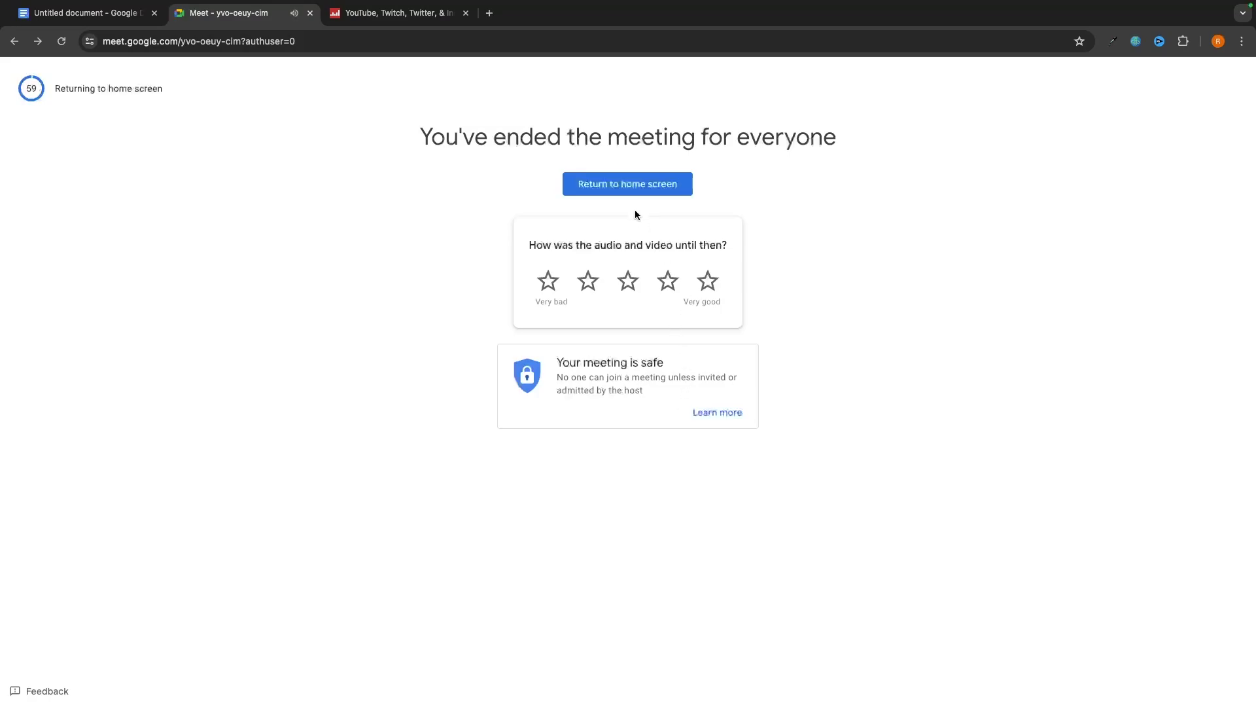
click(627, 186)
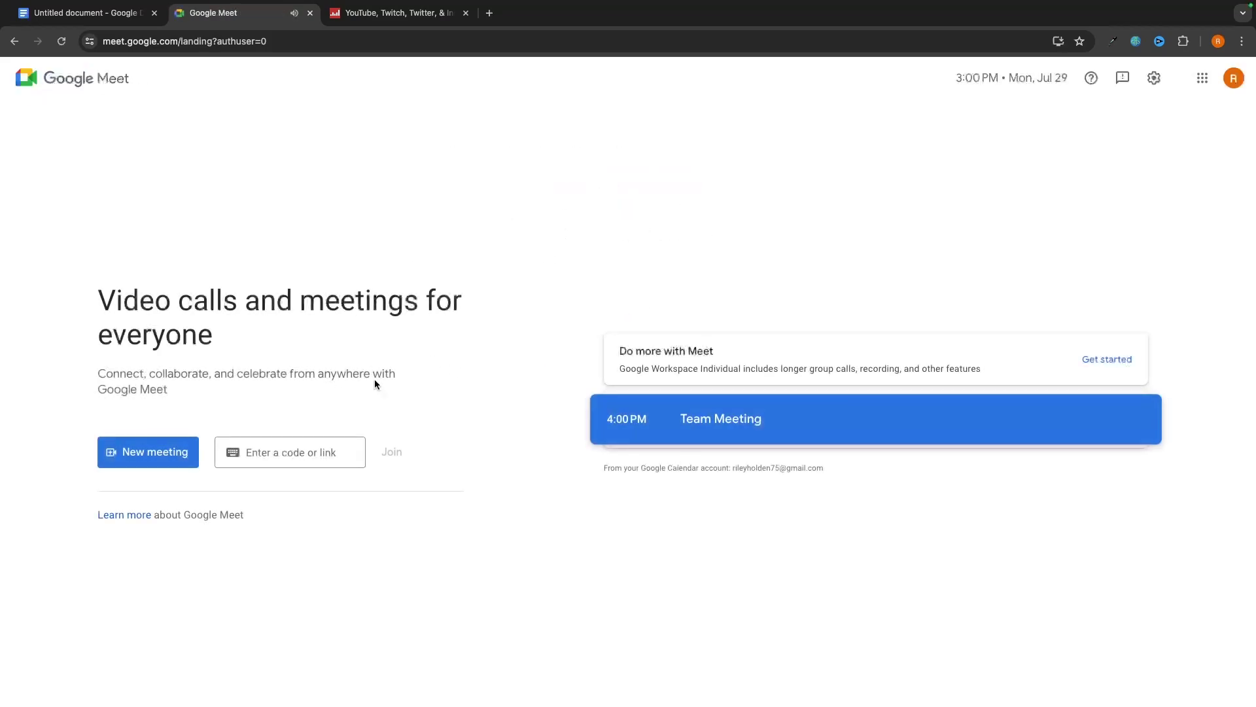